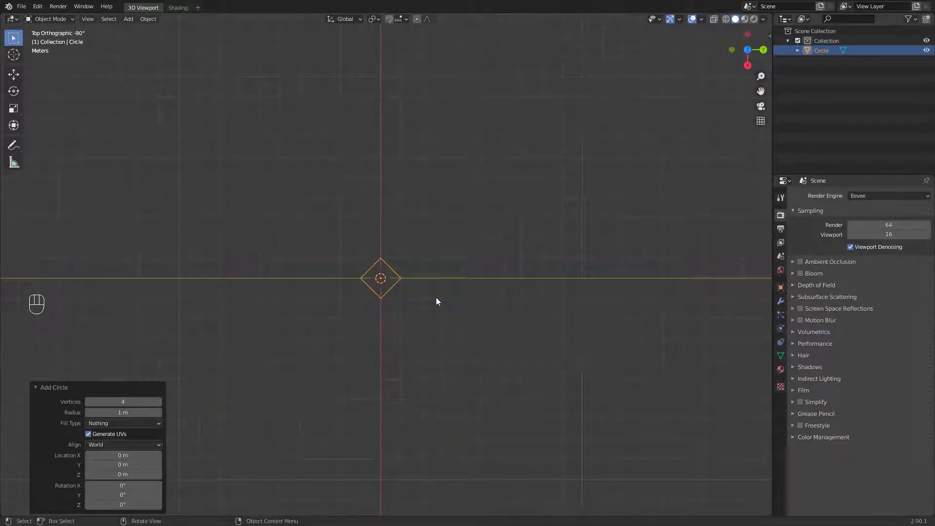
# Move all of the circle's vertices 3 m along the Y axis in Edit Mode, away from the origin
pyautogui.press('Tab')
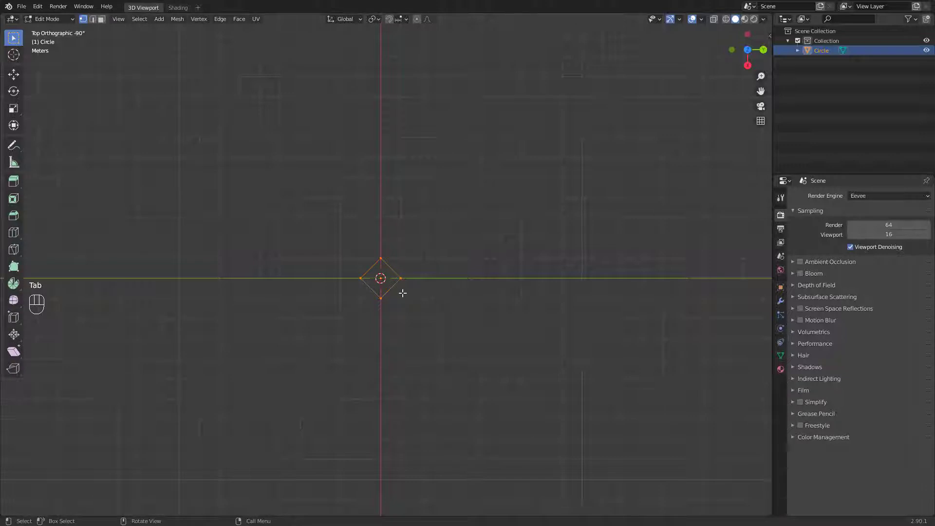
pyautogui.press('g')
pyautogui.press('ctrl')
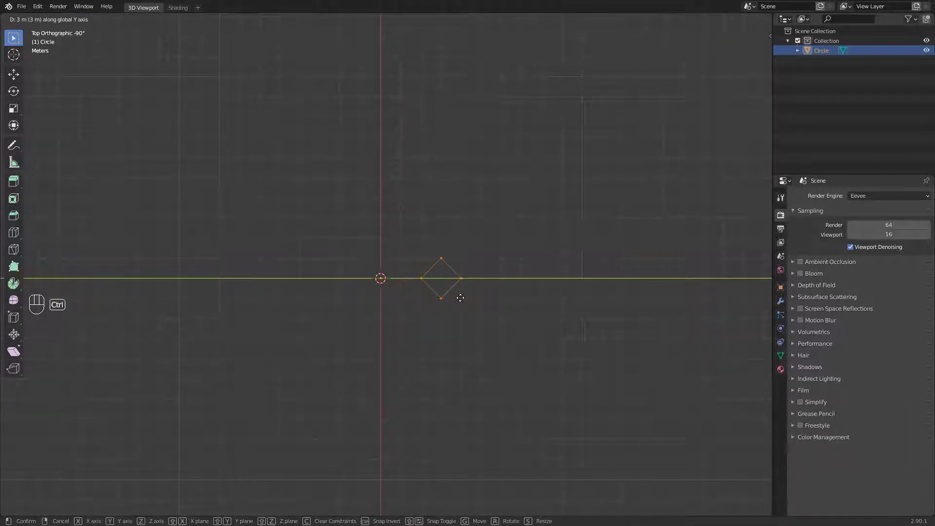
pyautogui.click(460, 298)
# Rotate the circle's vertices upright in the back view and return to Object Mode
pyautogui.keyDown('alt'); pyautogui.moveTo(495, 307); pyautogui.dragTo(418, 301); pyautogui.keyUp('alt')
pyautogui.press('r')
pyautogui.press('ctrl')
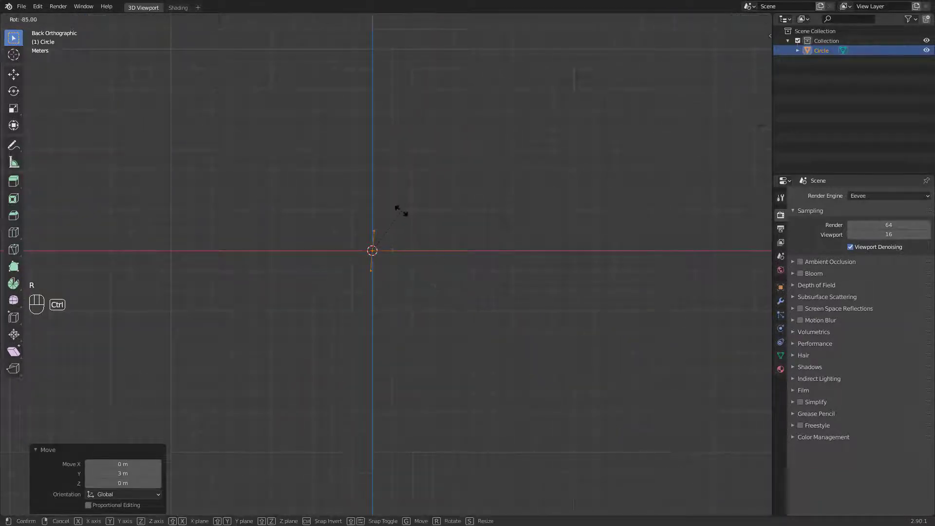
pyautogui.click(395, 210)
pyautogui.keyDown('alt'); pyautogui.moveTo(395, 209); pyautogui.dragTo(465, 294); pyautogui.keyUp('alt')
pyautogui.press('Tab')
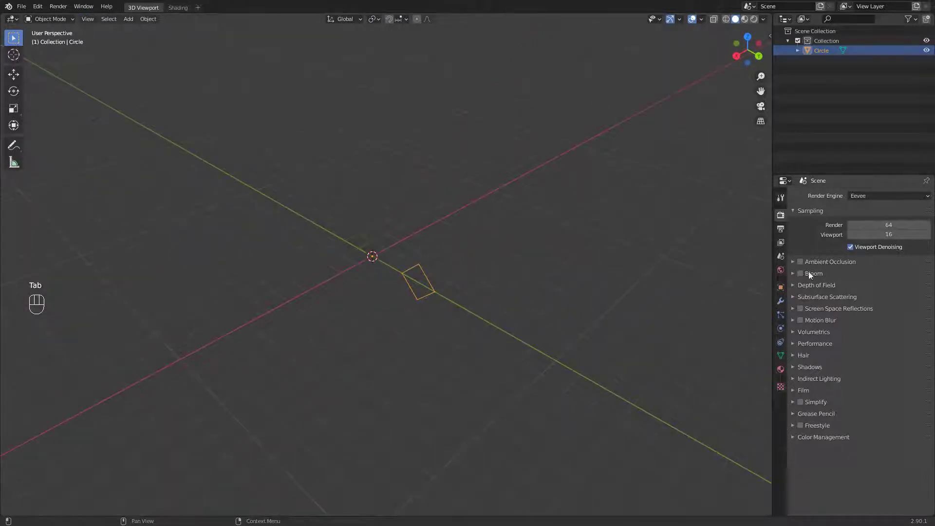
# Add a Screw modifier to the circle
pyautogui.click(781, 301)
pyautogui.click(828, 197)
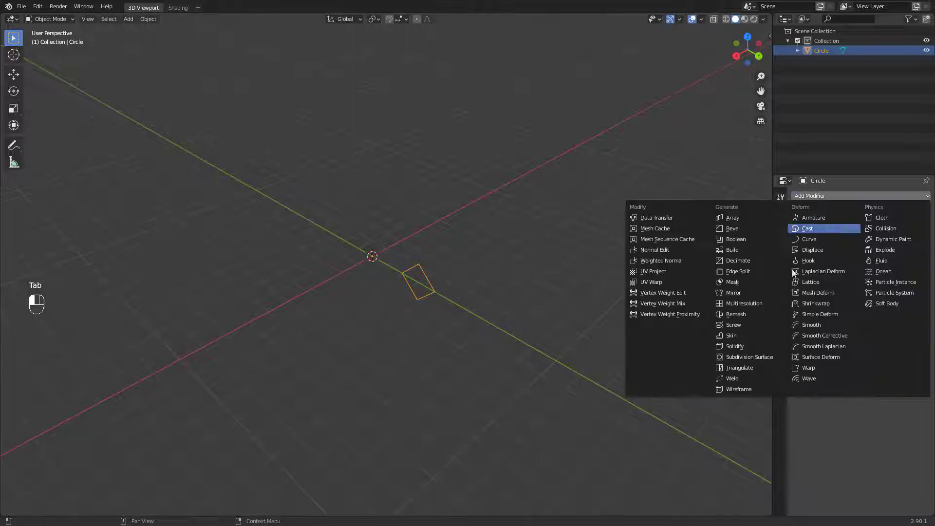
pyautogui.click(751, 332)
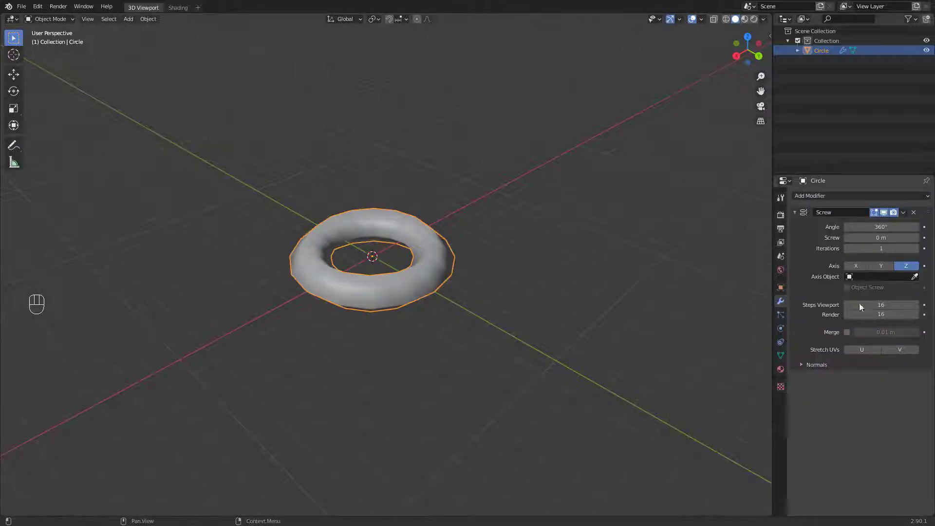
# Try a Screw offset of 20 m on the modifier
pyautogui.click(882, 238)
pyautogui.write('20')
pyautogui.press('Return')
# Set the modifier's Screw offset to 4 m
pyautogui.click(883, 238)
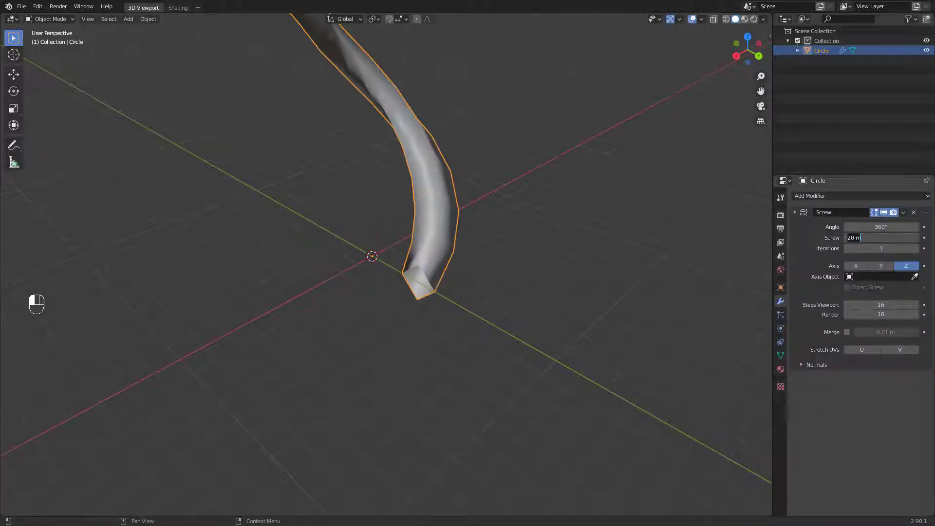
pyautogui.press('Return')
pyautogui.moveTo(882, 238); pyautogui.dragTo(894, 238)
pyautogui.press('Return')
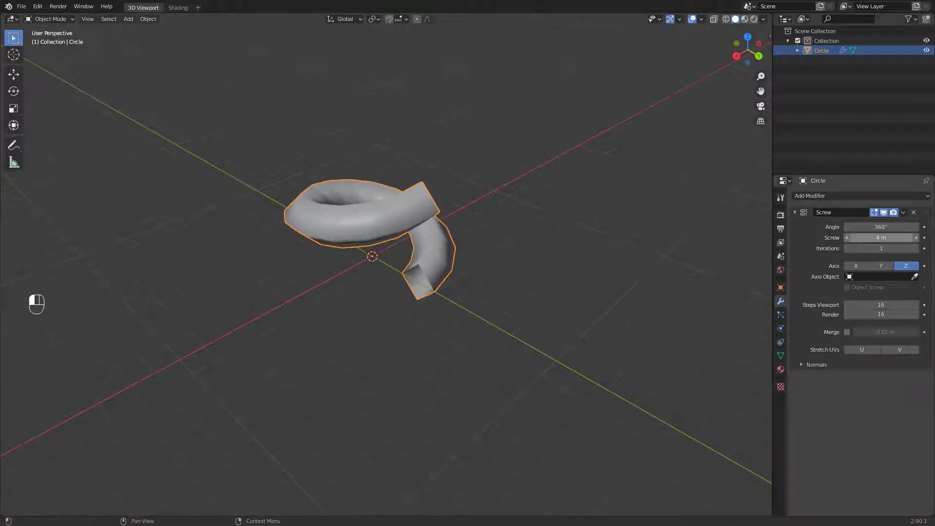
# Set the Screw modifier's iterations to 4
pyautogui.click(878, 249)
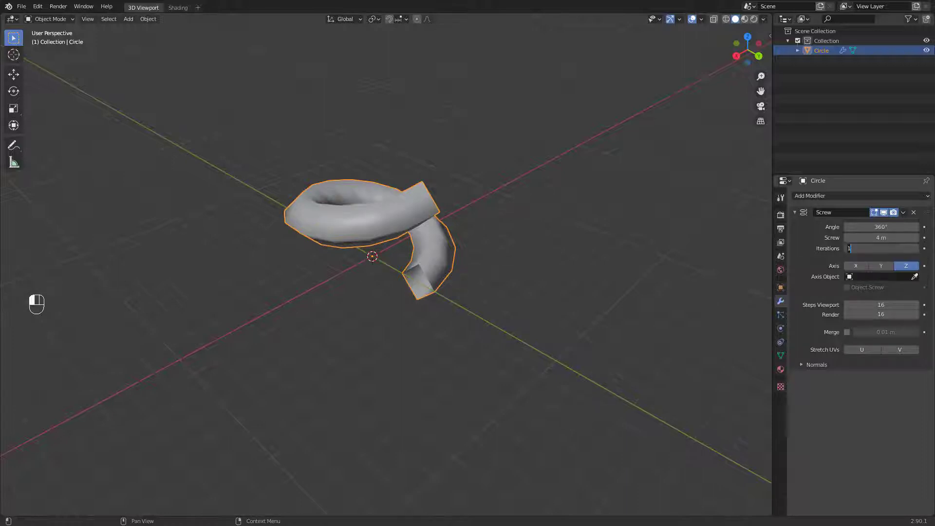
pyautogui.write('4')
pyautogui.press('Return')
pyautogui.moveTo(556, 234); pyautogui.dragTo(609, 301, button='middle')
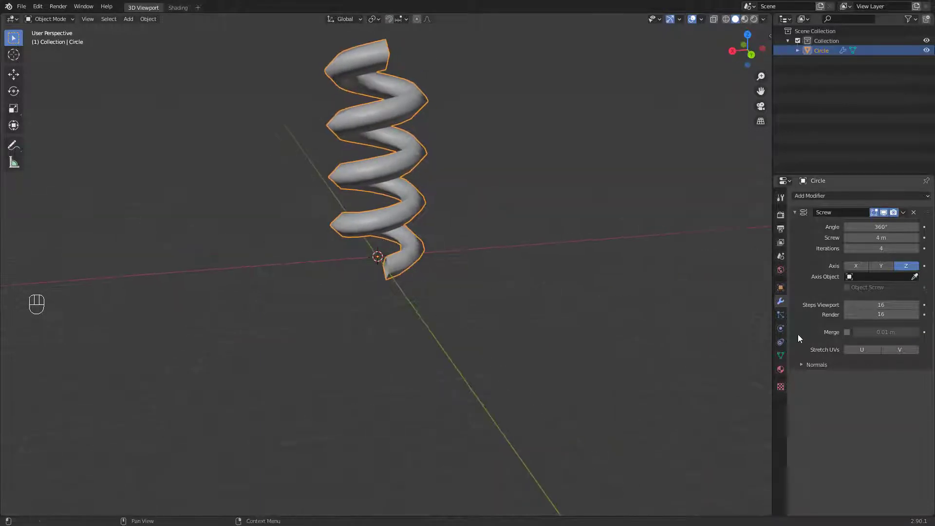
# Raise the Screw modifier's viewport steps to 360 for a smooth spiral
pyautogui.moveTo(872, 306)
pyautogui.mouseDown()
pyautogui.moveTo(891, 305)
pyautogui.moveTo(876, 305)
pyautogui.mouseUp()
pyautogui.click(881, 305)
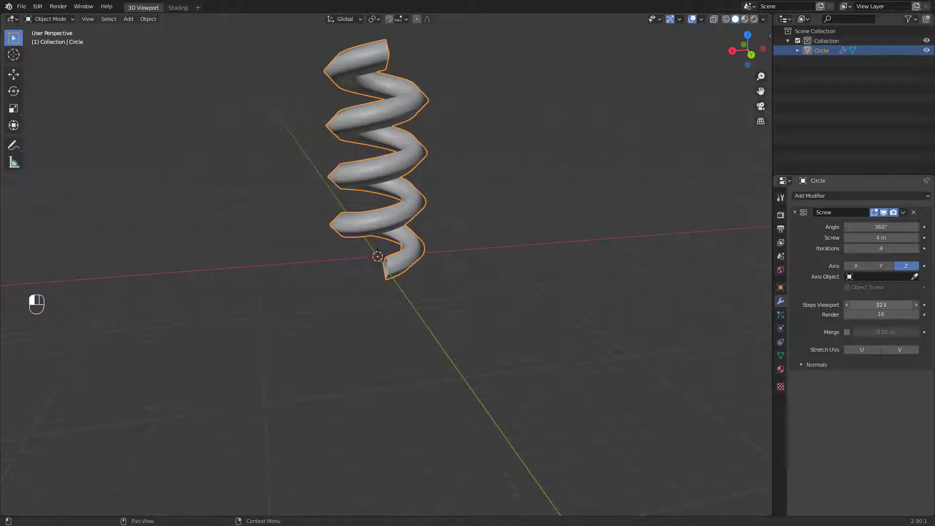
pyautogui.moveTo(877, 305); pyautogui.dragTo(880, 304)
pyautogui.click(880, 305)
pyautogui.press('Return')
pyautogui.moveTo(365, 240); pyautogui.dragTo(452, 236, button='middle')
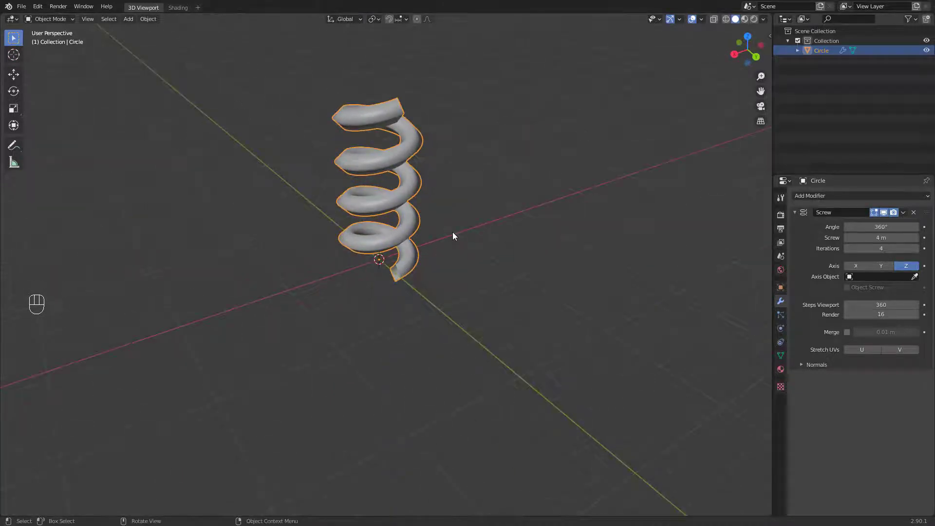
# Apply the Screw modifier to the spiral
pyautogui.click(904, 212)
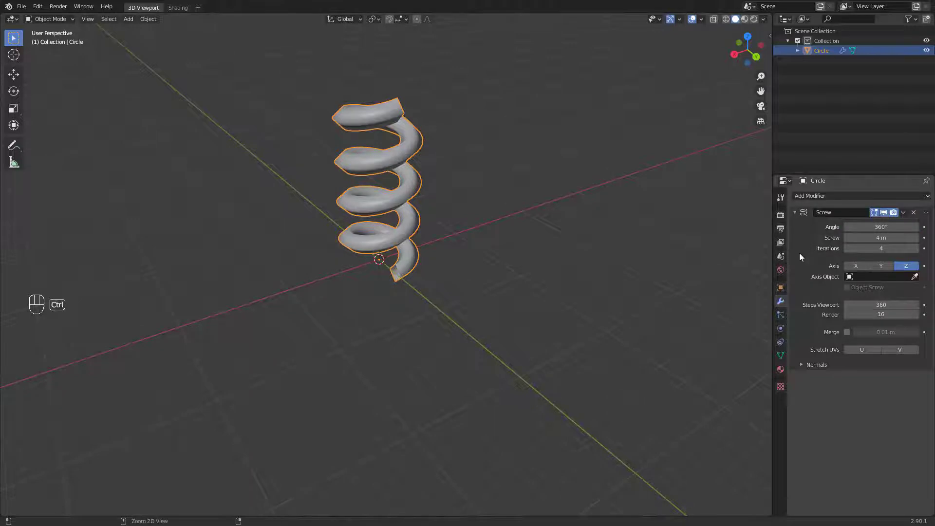
pyautogui.hotkey('ctrl', 'a')
pyautogui.moveTo(513, 231); pyautogui.dragTo(409, 243, button='middle')
# Select the open edge loop at the spiral's lower end in Edit Mode and fill it with a face
pyautogui.press('Tab')
pyautogui.scroll(4, 400, 210)
pyautogui.scroll(-3, 428, 186)
pyautogui.scroll(1, 408, 284)
pyautogui.press('Tab')
pyautogui.press('Tab')
pyautogui.keyDown('alt'); pyautogui.click(400, 273); pyautogui.keyUp('alt')
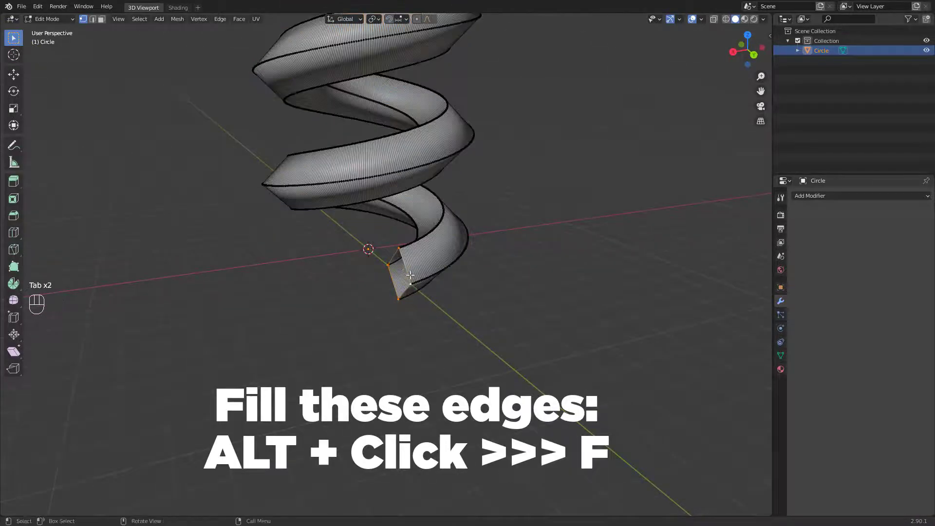
pyautogui.scroll(2, 396, 270)
pyautogui.scroll(2, 396, 270)
pyautogui.press('f')
pyautogui.scroll(-8, 396, 263)
pyautogui.moveTo(399, 209); pyautogui.dragTo(364, 230, button='middle')
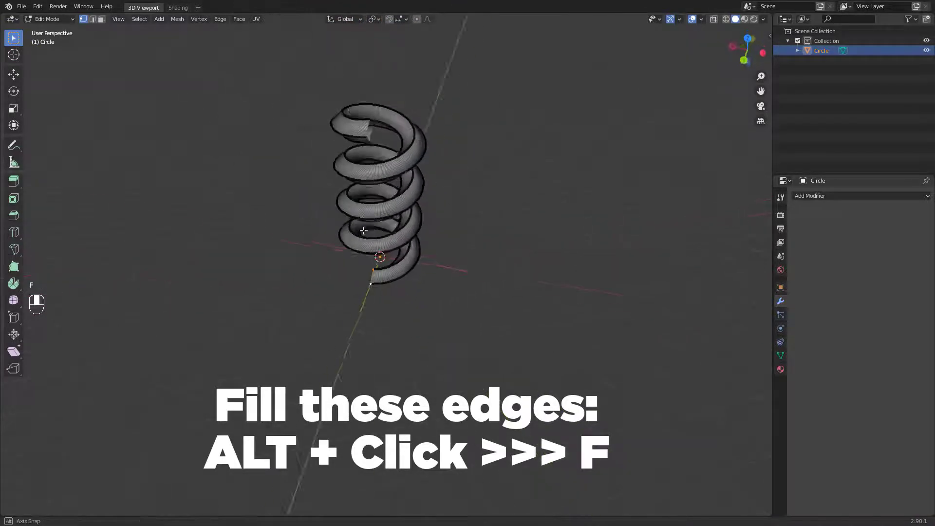
# Fill the open edge loop at the spiral's upper end with a face and return to Object Mode
pyautogui.scroll(4, 385, 180)
pyautogui.scroll(-3, 400, 130)
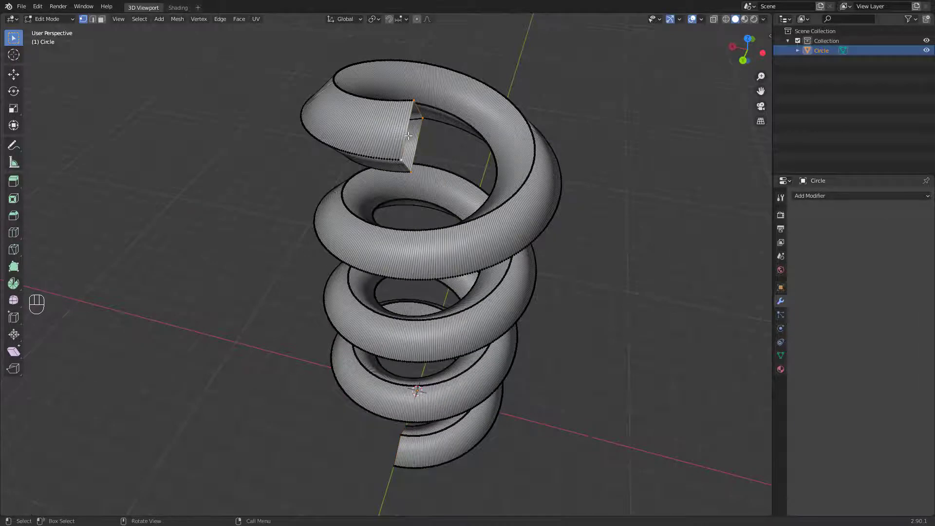
pyautogui.scroll(-4, 408, 136)
pyautogui.press('Tab')
# Shade the spiral flat and deselect it
pyautogui.moveTo(460, 219)
pyautogui.mouseDown(button='middle')
pyautogui.moveTo(419, 214)
pyautogui.moveTo(373, 238)
pyautogui.moveTo(379, 220)
pyautogui.moveTo(523, 221)
pyautogui.moveTo(335, 195)
pyautogui.moveTo(348, 263)
pyautogui.moveTo(294, 271)
pyautogui.moveTo(417, 292)
pyautogui.moveTo(444, 286)
pyautogui.moveTo(455, 258)
pyautogui.moveTo(476, 251)
pyautogui.mouseUp(button='middle')
pyautogui.rightClick(422, 215)
pyautogui.click(414, 226)
pyautogui.hotkey('alt', 'a')
# Add an ico sphere at the origin with a radius of 1 m and increase its subdivisions
pyautogui.scroll(4, 407, 212)
pyautogui.scroll(-4, 408, 212)
pyautogui.hotkey('shift', 'a')
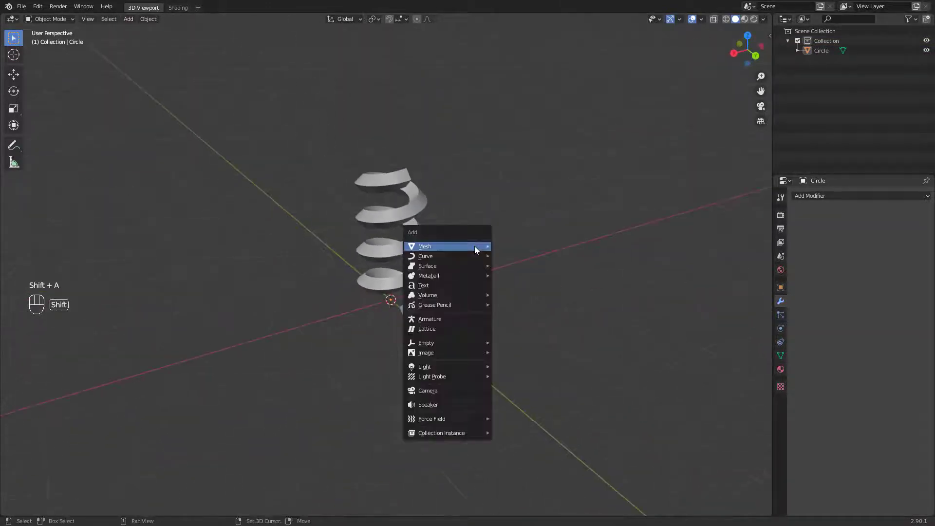
pyautogui.moveTo(475, 247)
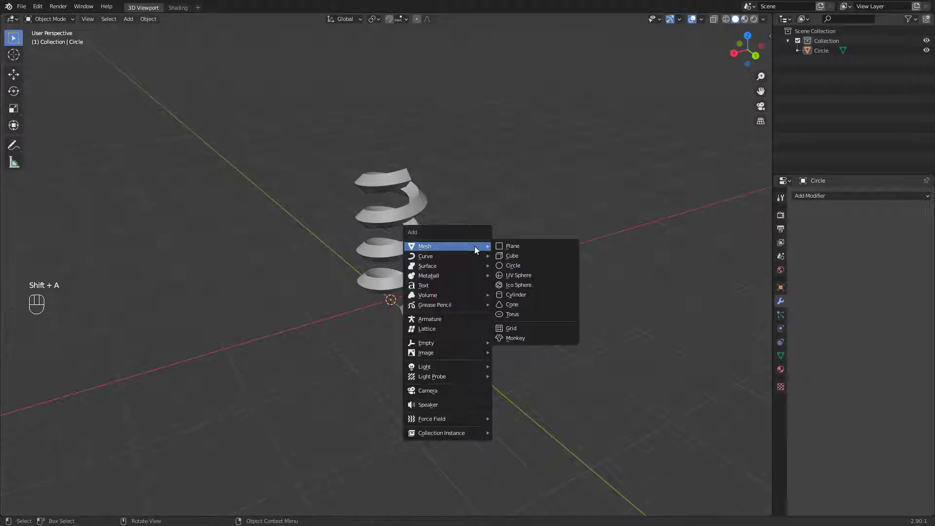
pyautogui.click(510, 285)
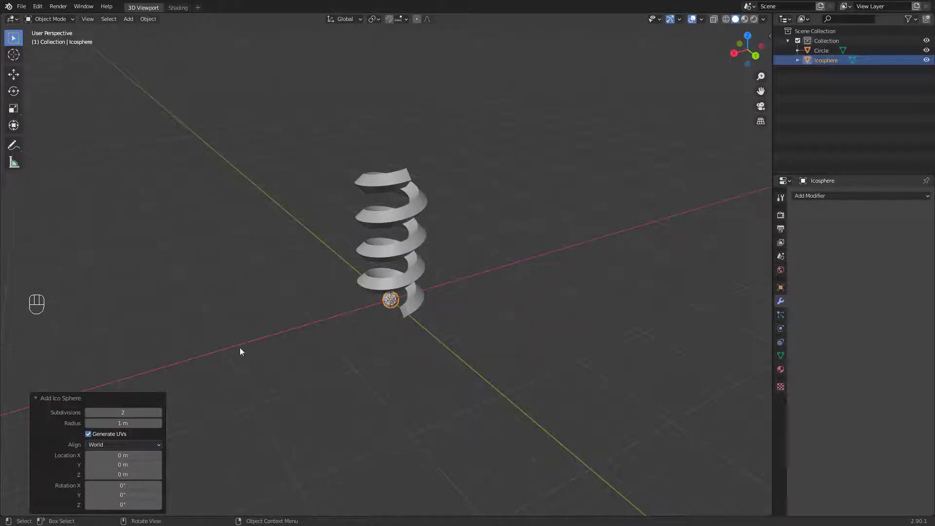
pyautogui.click(134, 413)
pyautogui.press('Return')
# Shade the ico sphere smooth, scale it up about 1.7 times within the spiral's inner opening, and deselect it
pyautogui.rightClick(393, 299)
pyautogui.click(390, 289)
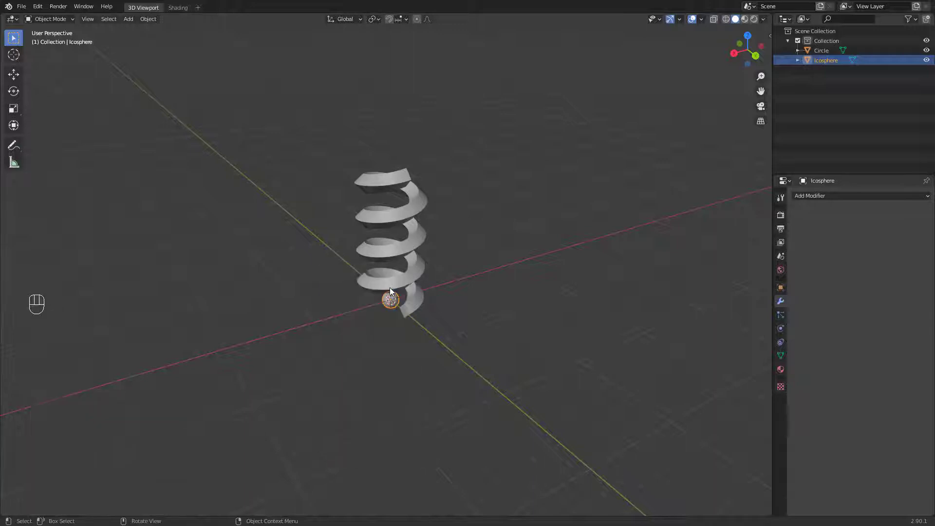
pyautogui.keyDown('alt'); pyautogui.moveTo(492, 303); pyautogui.dragTo(407, 292, button='middle'); pyautogui.keyUp('alt')
pyautogui.scroll(4, 360, 245)
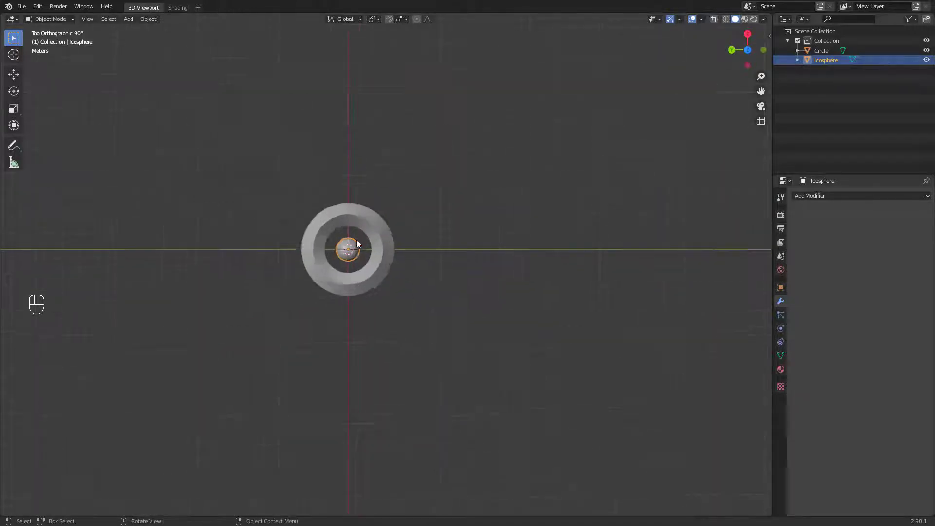
pyautogui.press('s')
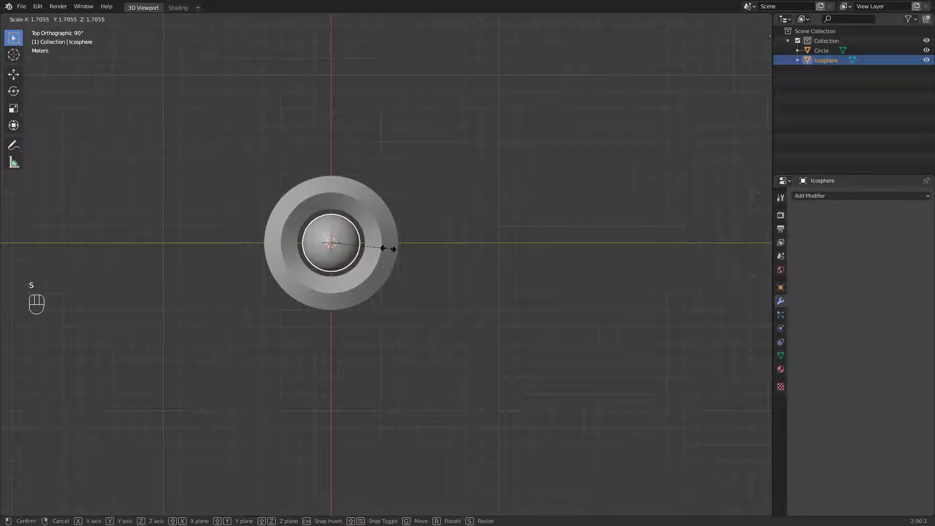
pyautogui.click(387, 248)
pyautogui.hotkey('alt', 'a')
# Add a 2 m cube at the origin and turn on X-ray display from the front view
pyautogui.moveTo(387, 254); pyautogui.dragTo(422, 296, button='middle')
pyautogui.hotkey('shift', 'a')
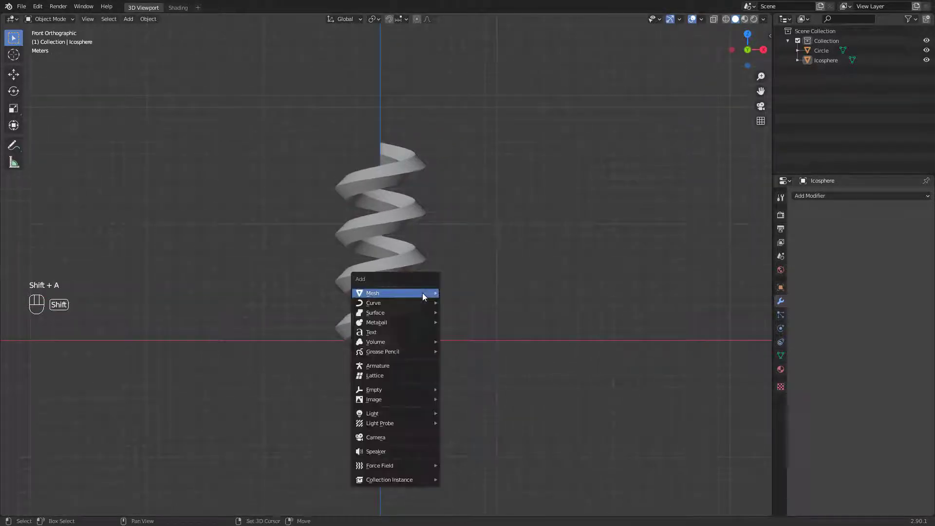
pyautogui.moveTo(423, 294)
pyautogui.click(463, 300)
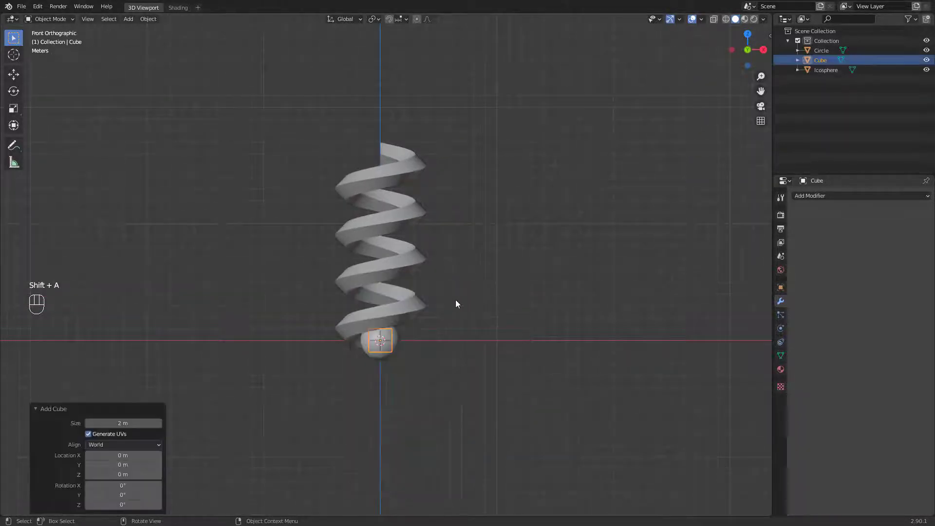
pyautogui.click(714, 19)
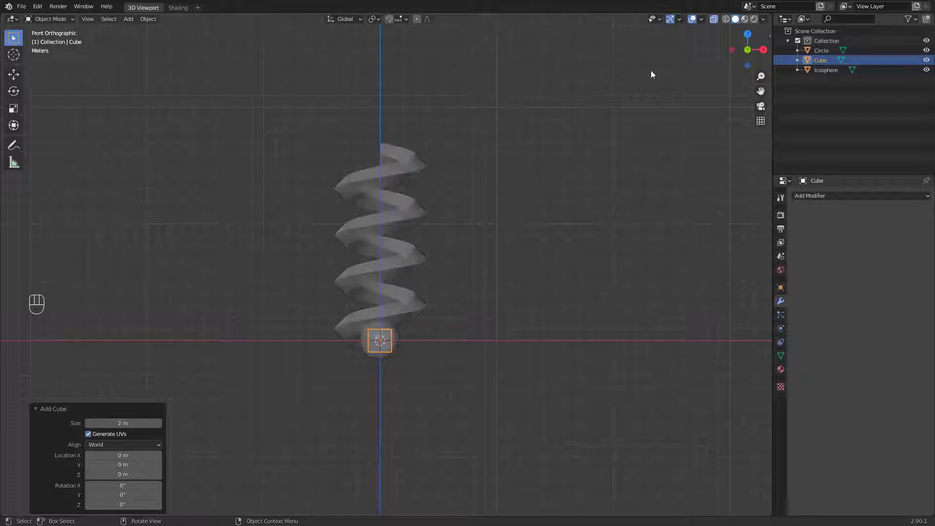
# Scale the cube uniformly by about 4.6 and stretch it along Z by about 3.6
pyautogui.press('s')
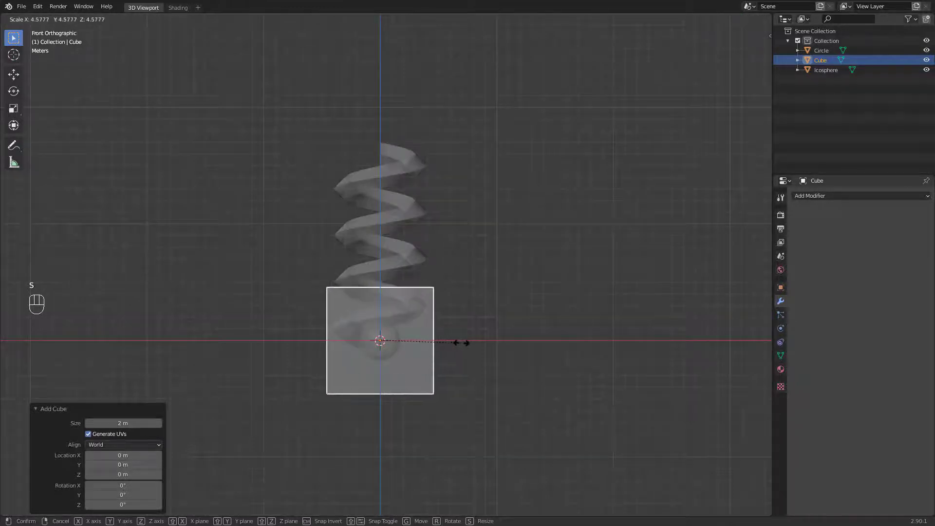
pyautogui.click(458, 342)
pyautogui.press('s')
pyautogui.press('z')
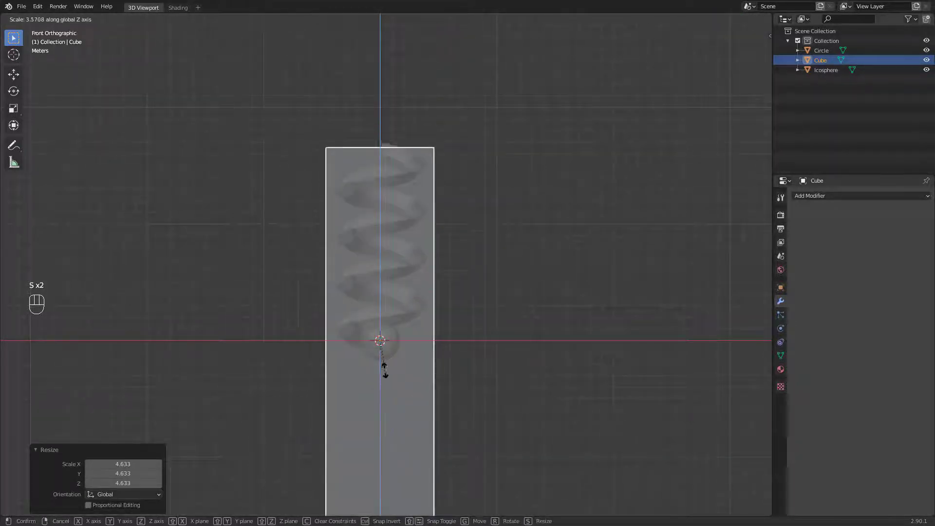
pyautogui.click(386, 372)
# Move the cube up about 7.7 m along Z and shorten it to enclose the spiral with a margin at both ends
pyautogui.press('g')
pyautogui.press('z')
pyautogui.click(383, 282)
pyautogui.press('s')
pyautogui.press('z')
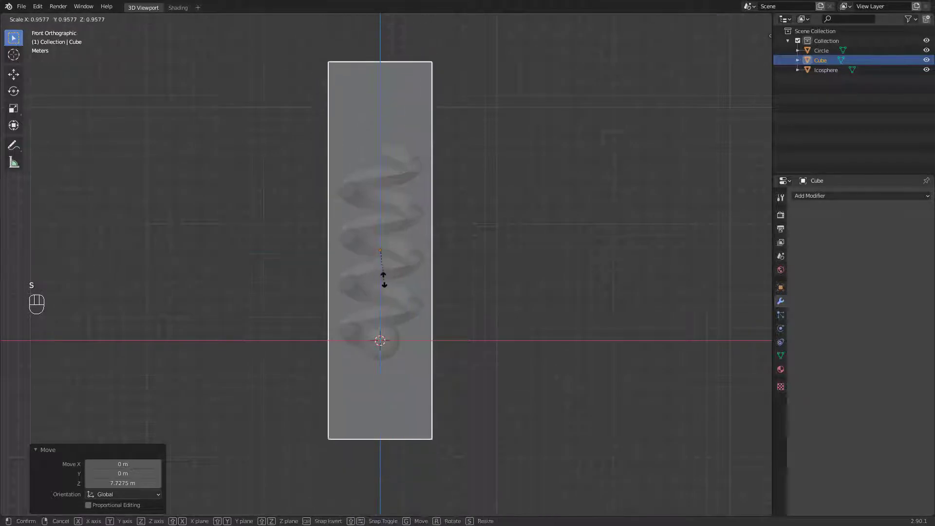
pyautogui.click(385, 273)
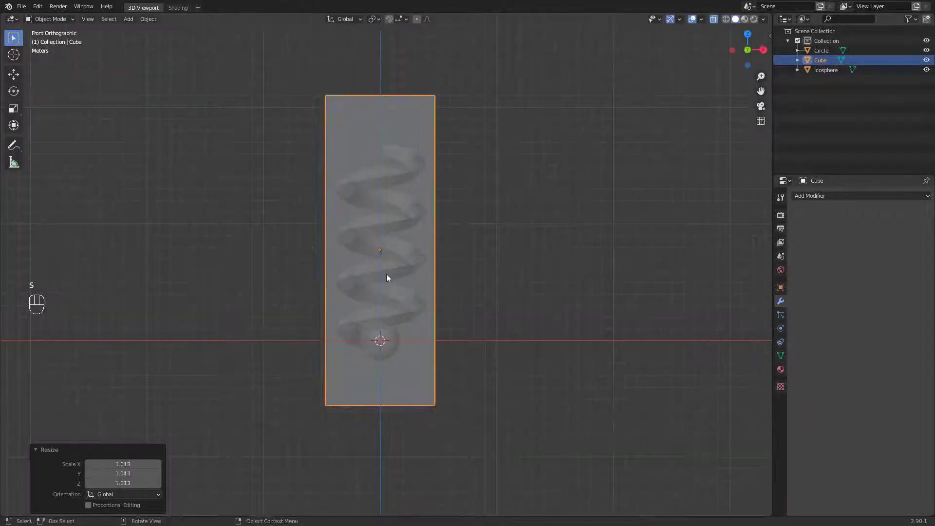
pyautogui.hotkey('alt', 'a')
# Hide the enclosing cube in the viewport and turn off X-ray display
pyautogui.moveTo(387, 274); pyautogui.dragTo(423, 250, button='middle')
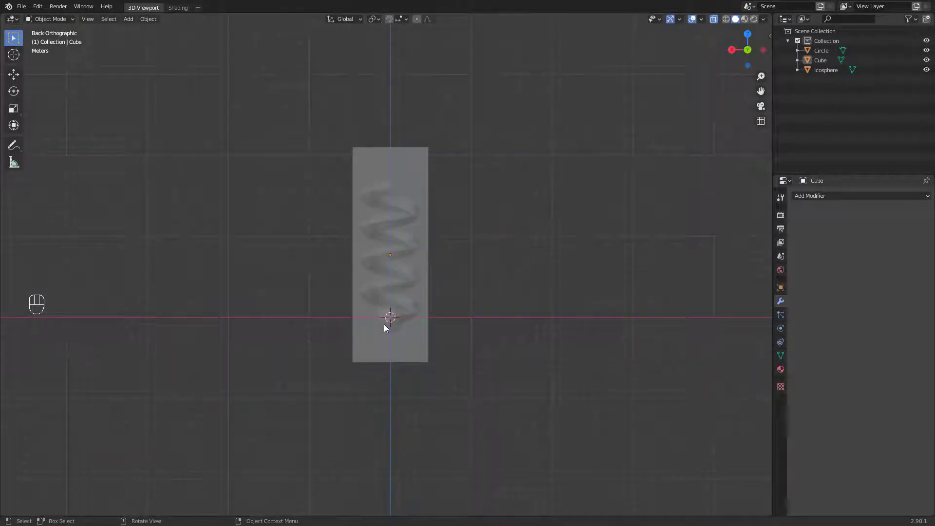
pyautogui.click(419, 289)
pyautogui.moveTo(502, 276); pyautogui.dragTo(447, 294, button='middle')
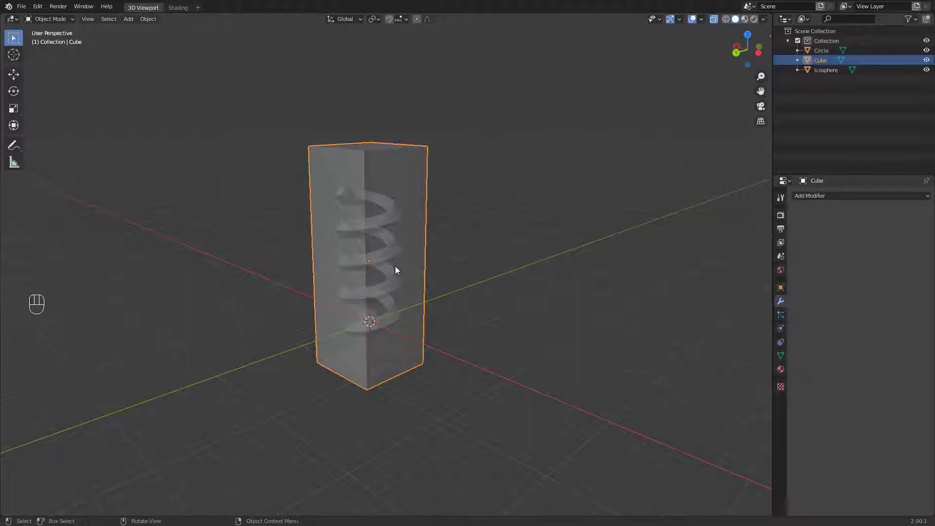
pyautogui.press('h')
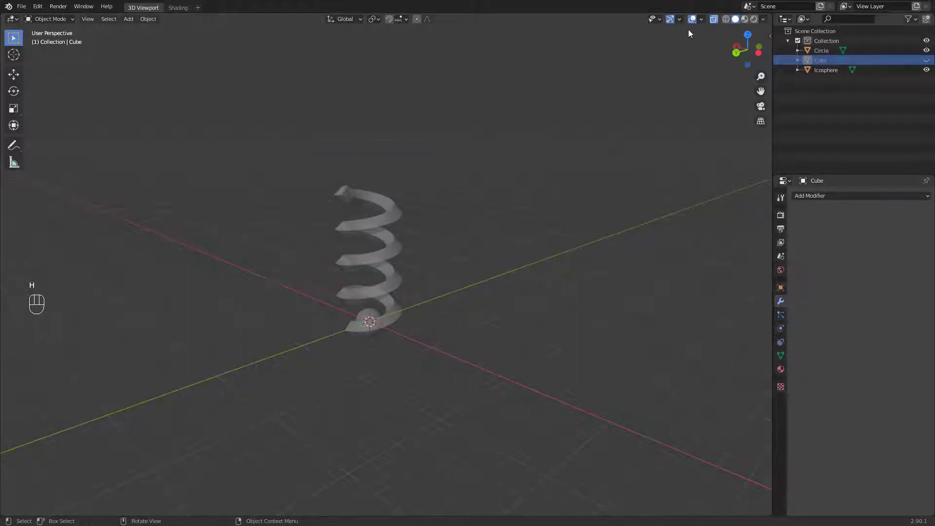
pyautogui.click(714, 19)
# Add a camera to the scene at the origin
pyautogui.moveTo(496, 213); pyautogui.dragTo(392, 263, button='middle')
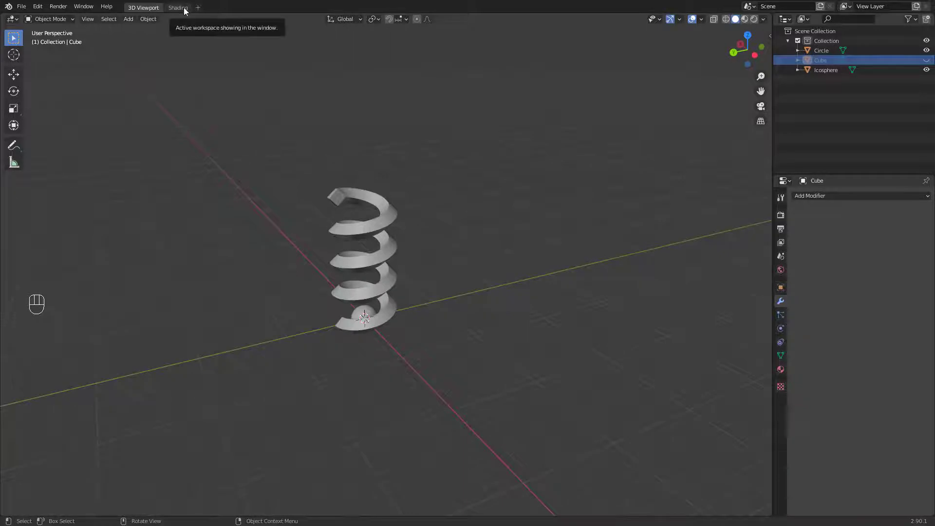
pyautogui.moveTo(294, 216); pyautogui.dragTo(307, 182, button='middle')
pyautogui.hotkey('shift', 'a')
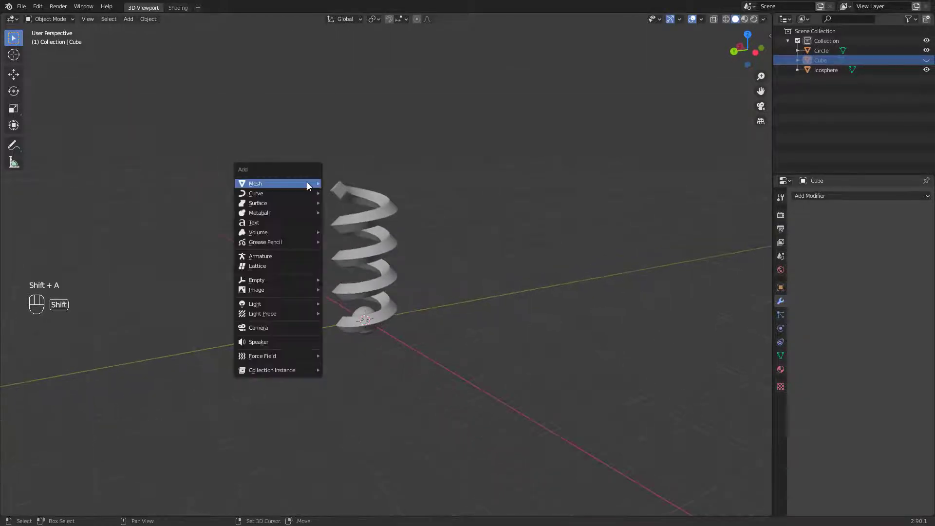
pyautogui.click(280, 325)
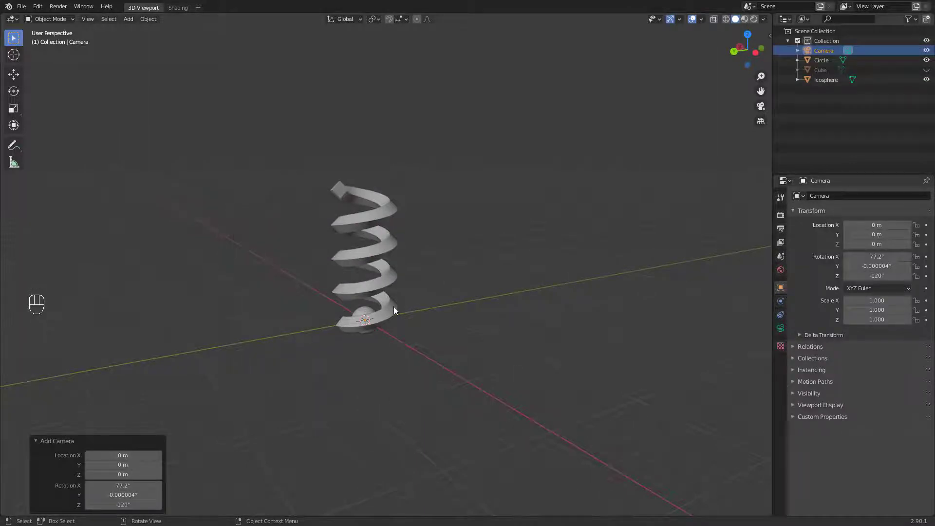
# Align the new camera with the current view and lock the camera to the view
pyautogui.press('ctrl+alt+KP_0')
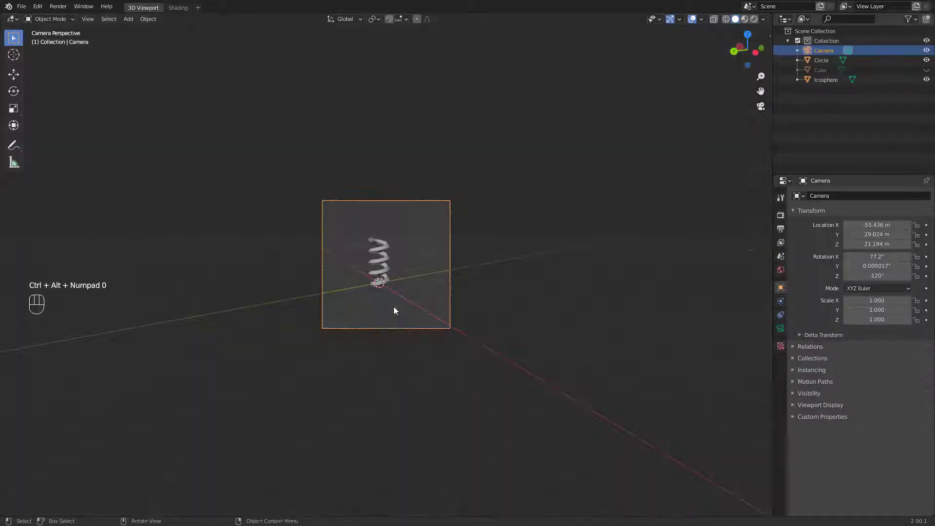
pyautogui.press('n')
pyautogui.click(702, 151)
pyautogui.press('n')
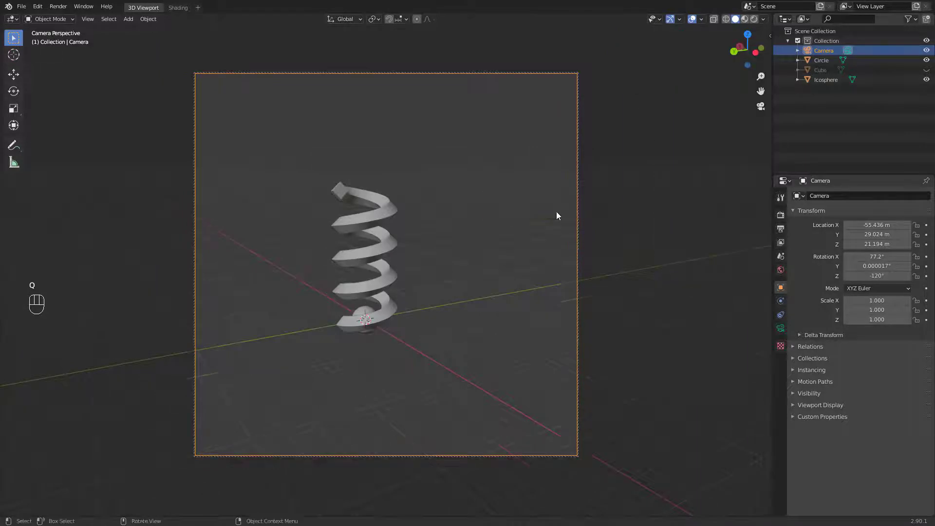
# Reposition the locked camera closer and lower so the whole spiral sits centred in its frame
pyautogui.scroll(4, 507, 238)
pyautogui.moveTo(445, 277)
pyautogui.mouseDown(button='middle')
pyautogui.moveTo(461, 264)
pyautogui.moveTo(467, 298)
pyautogui.mouseUp(button='middle')
pyautogui.scroll(-3, 466, 268)
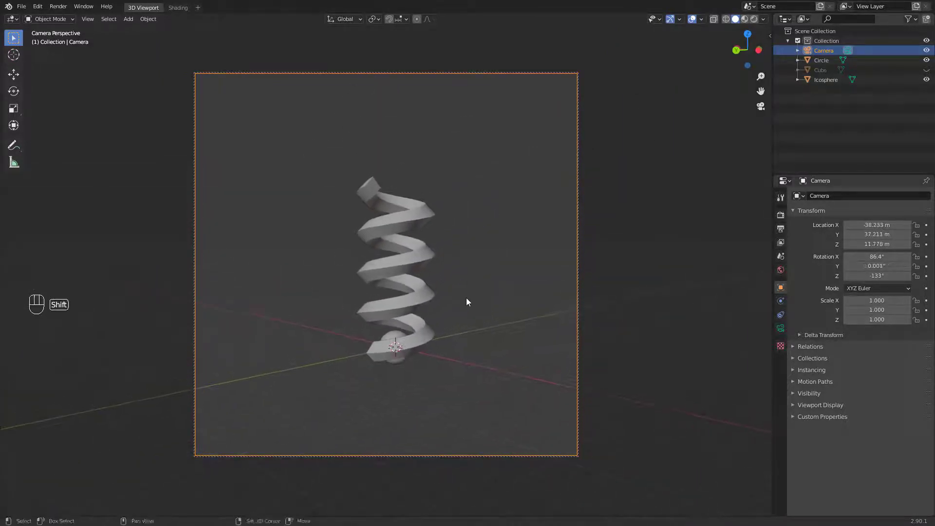
pyautogui.press('KP_0')
# Switch to the Shading workspace and create a new material for the spiral
pyautogui.hotkey('ctrl', 'pagedown')
pyautogui.scroll(4, 818, 230)
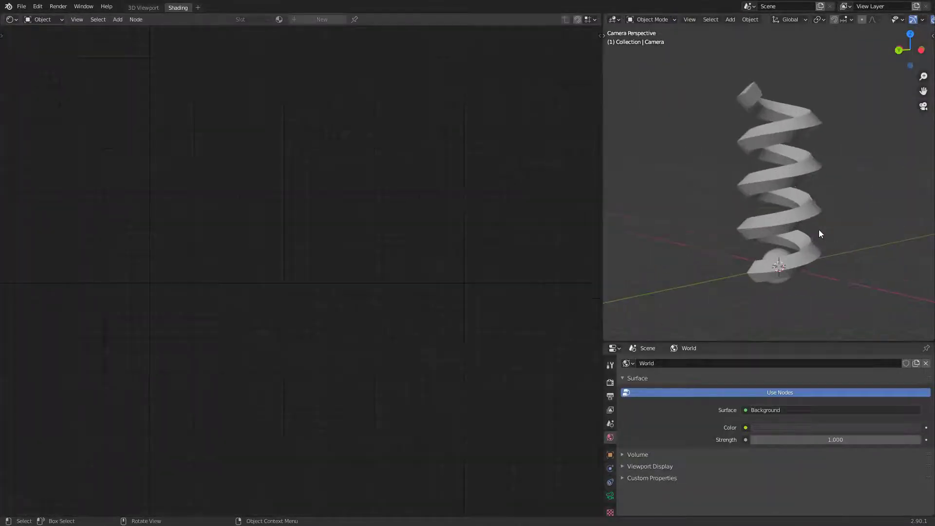
pyautogui.keyDown('shift'); pyautogui.moveTo(819, 229); pyautogui.dragTo(801, 244, button='middle'); pyautogui.keyUp('shift')
pyautogui.click(770, 207)
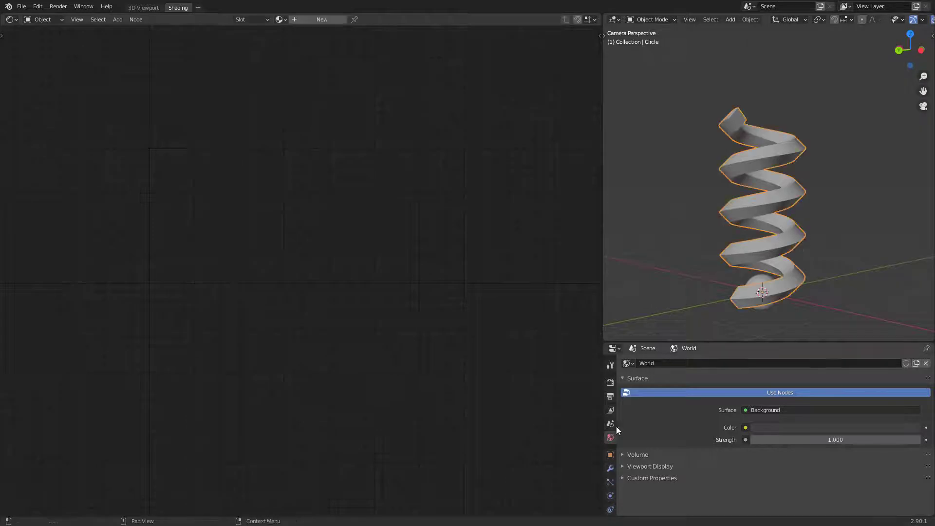
pyautogui.scroll(-3, 615, 444)
pyautogui.click(612, 484)
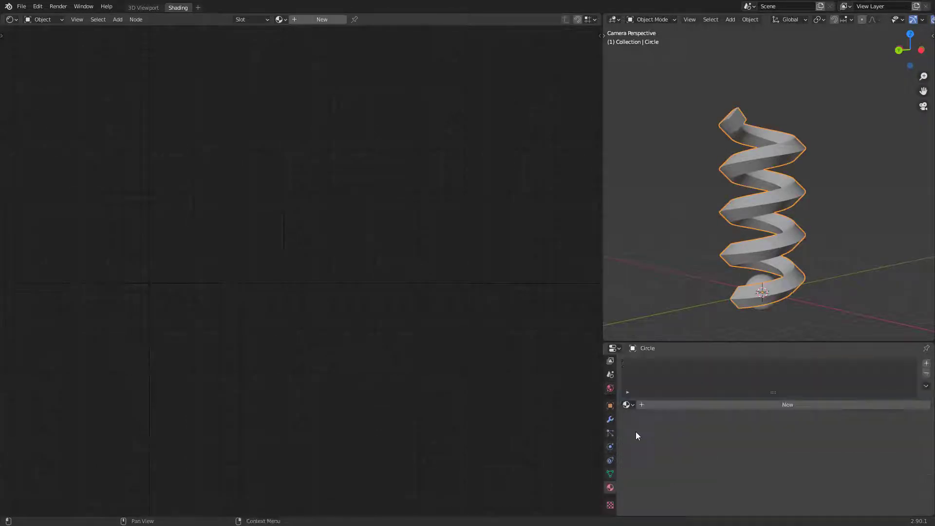
pyautogui.click(688, 407)
# Move the Material Output node farther away from the Principled BSDF to make room between them
pyautogui.scroll(2, 315, 236)
pyautogui.moveTo(348, 250); pyautogui.dragTo(456, 265, button='middle')
pyautogui.scroll(-3, 456, 265)
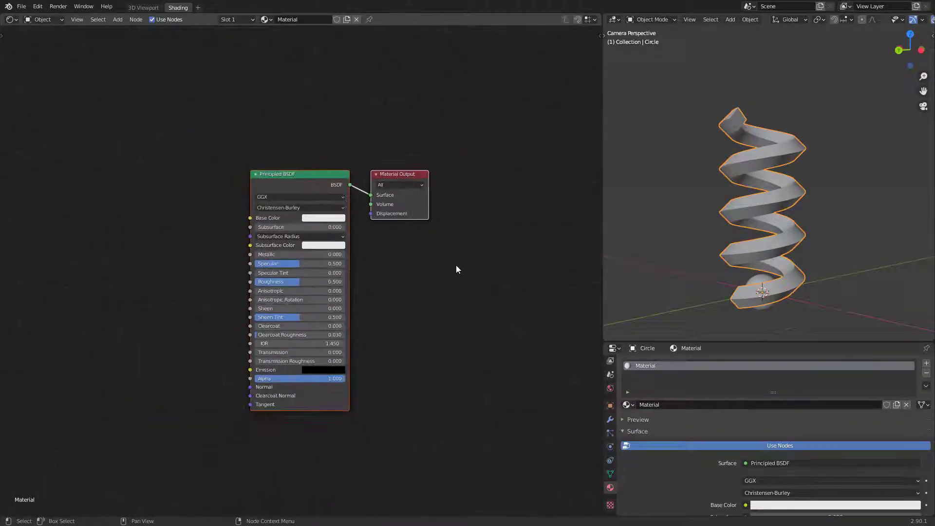
pyautogui.click(382, 138)
pyautogui.moveTo(394, 174); pyautogui.dragTo(458, 165)
pyautogui.moveTo(401, 203); pyautogui.dragTo(476, 210, button='middle')
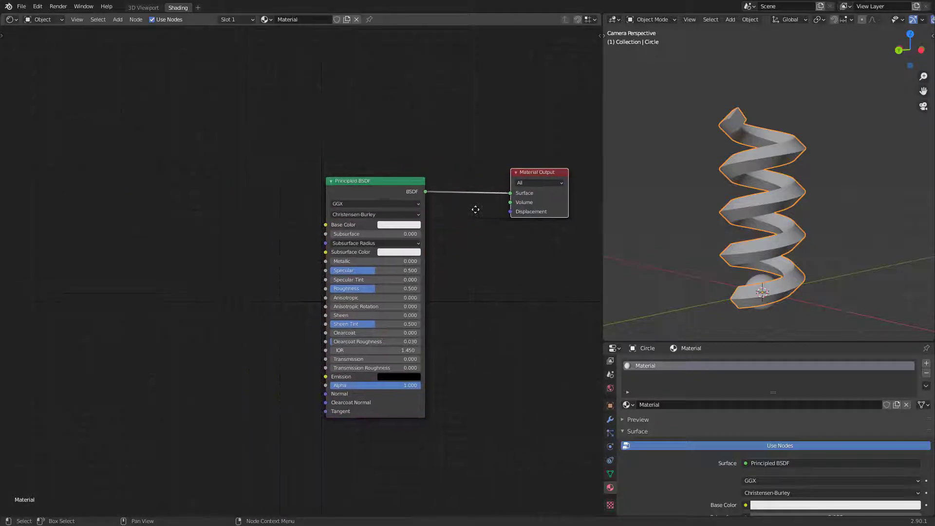
# Add a Layer Weight node and connect its Facing output to the Principled BSDF's Base Color
pyautogui.hotkey('shift', 'a')
pyautogui.click(475, 209)
pyautogui.write('layer')
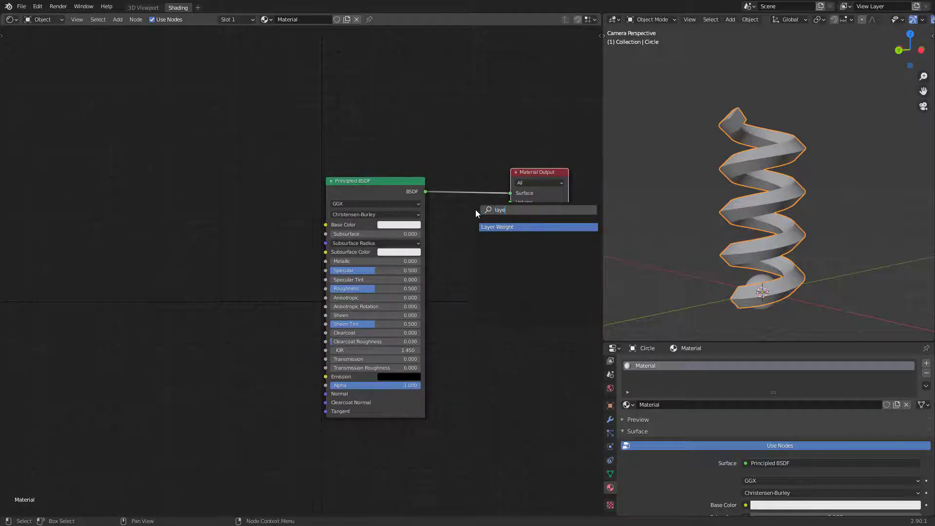
pyautogui.click(500, 228)
pyautogui.click(32, 192)
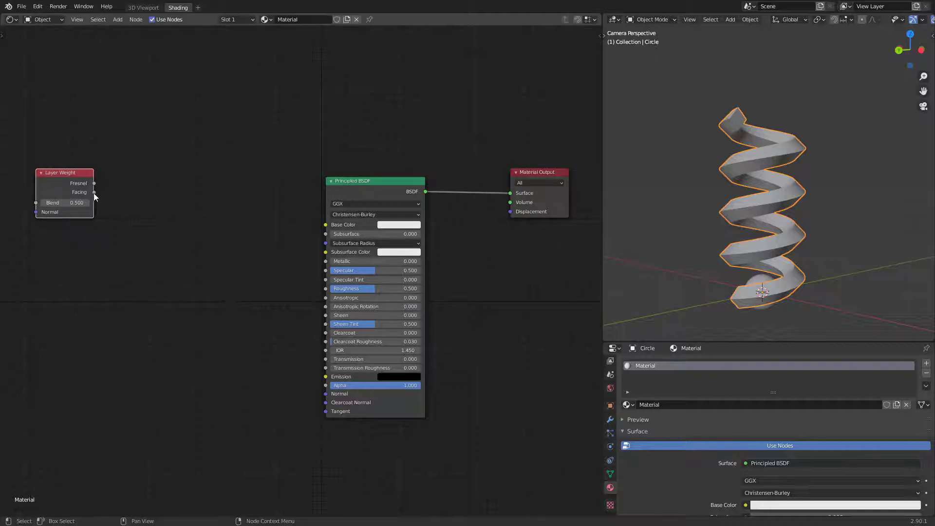
pyautogui.moveTo(94, 192); pyautogui.dragTo(331, 226)
# Insert a ColorRamp node on the link between Layer Weight and the Principled BSDF
pyautogui.hotkey('shift', 'a')
pyautogui.click(331, 225)
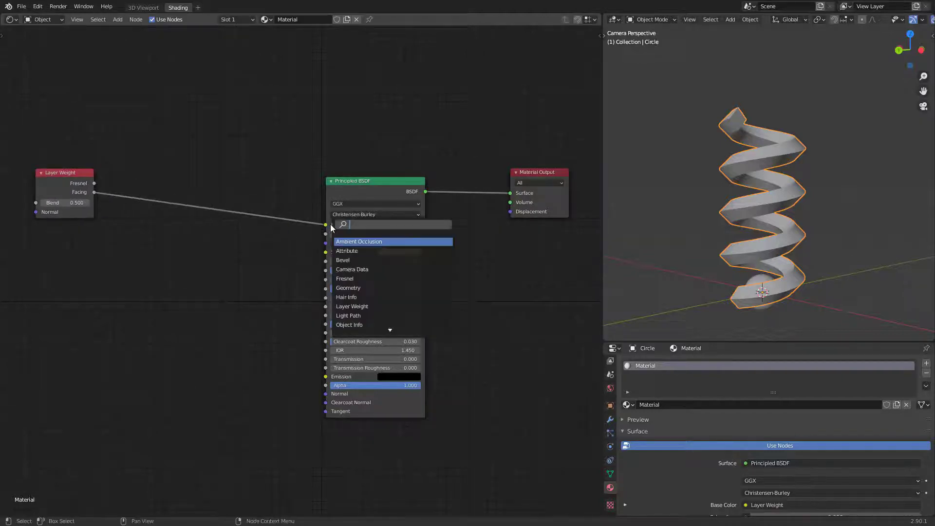
pyautogui.write('color')
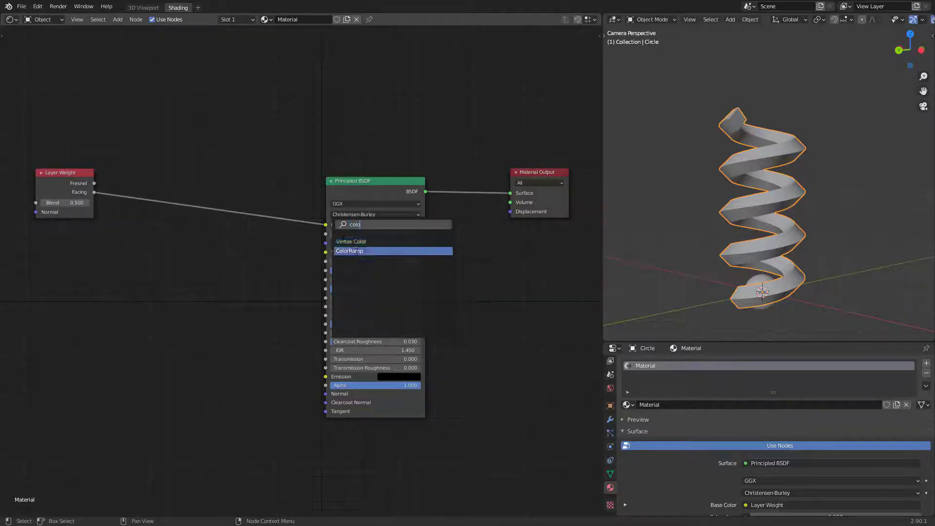
pyautogui.click(356, 251)
pyautogui.click(181, 197)
# Switch the viewport to rendered shading and set the world background colour to white
pyautogui.press('z')
pyautogui.click(793, 151)
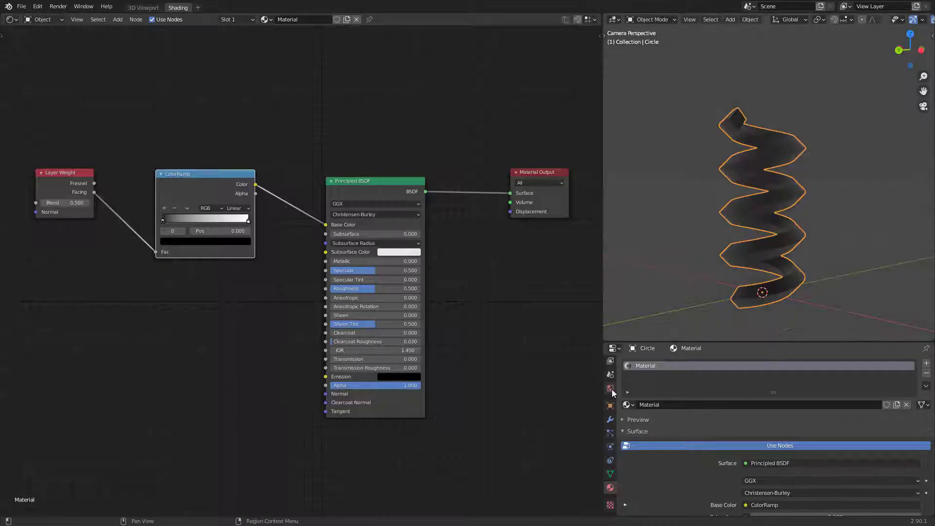
pyautogui.click(611, 389)
pyautogui.click(801, 426)
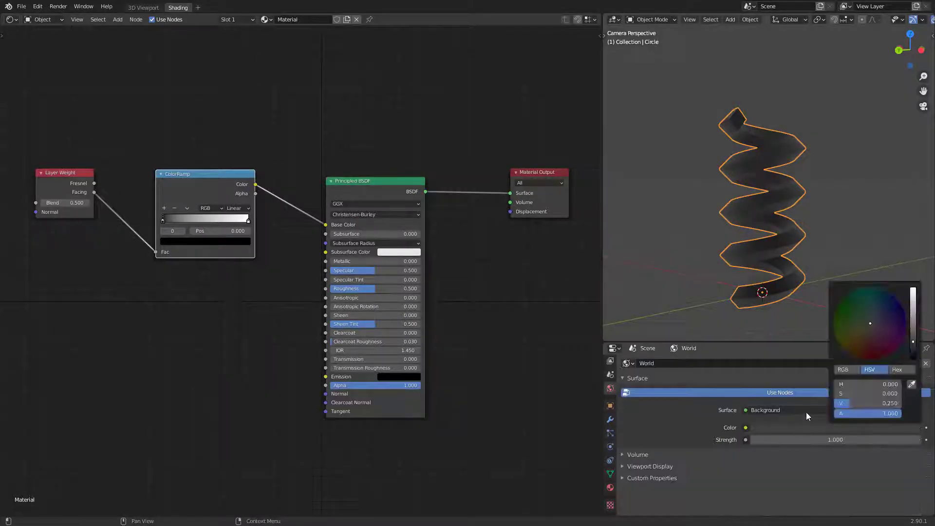
pyautogui.click(914, 291)
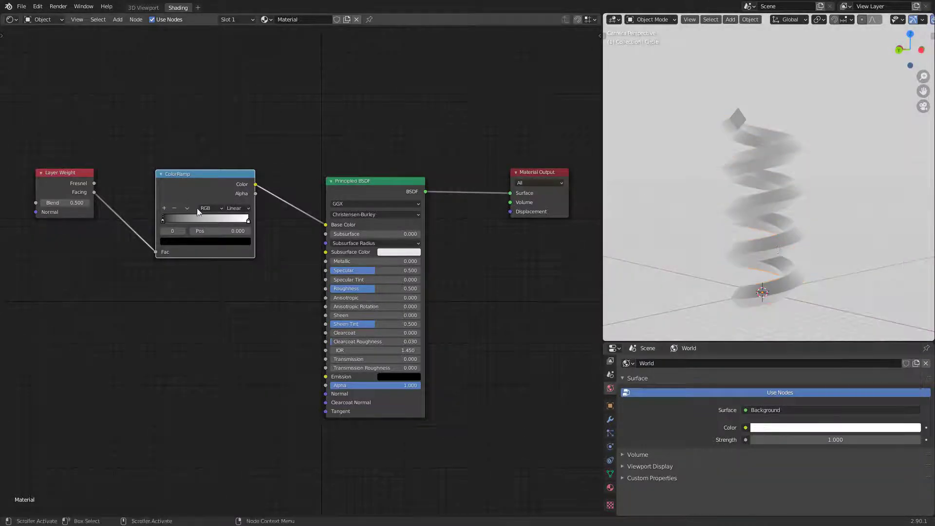
# Colour the spiral ColorRamp's first stop blue and its last stop orange
pyautogui.click(184, 239)
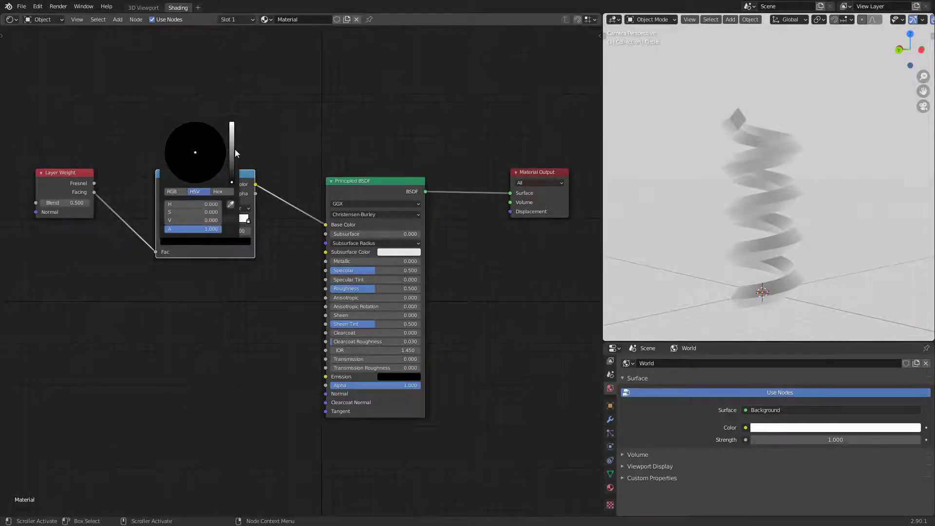
pyautogui.moveTo(235, 149)
pyautogui.mouseDown()
pyautogui.moveTo(232, 123)
pyautogui.moveTo(221, 169)
pyautogui.moveTo(226, 158)
pyautogui.mouseUp()
pyautogui.click(248, 221)
pyautogui.click(224, 242)
pyautogui.moveTo(792, 247); pyautogui.dragTo(731, 293, button='middle')
pyautogui.click(226, 242)
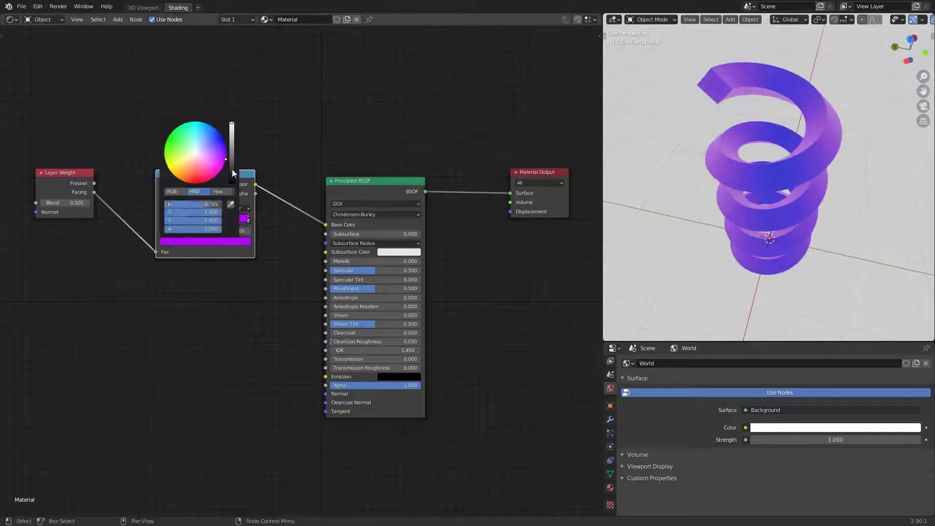
pyautogui.moveTo(218, 166); pyautogui.dragTo(182, 169)
# Set the spiral material's Metallic to about 0.87 and lower its Roughness
pyautogui.moveTo(750, 197); pyautogui.dragTo(774, 267, button='middle')
pyautogui.click(771, 248)
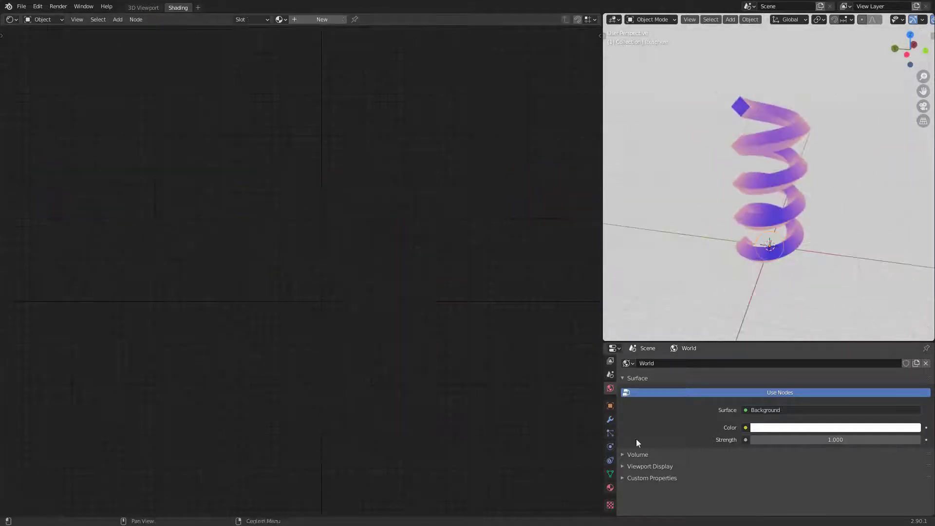
pyautogui.click(611, 488)
pyautogui.click(776, 148)
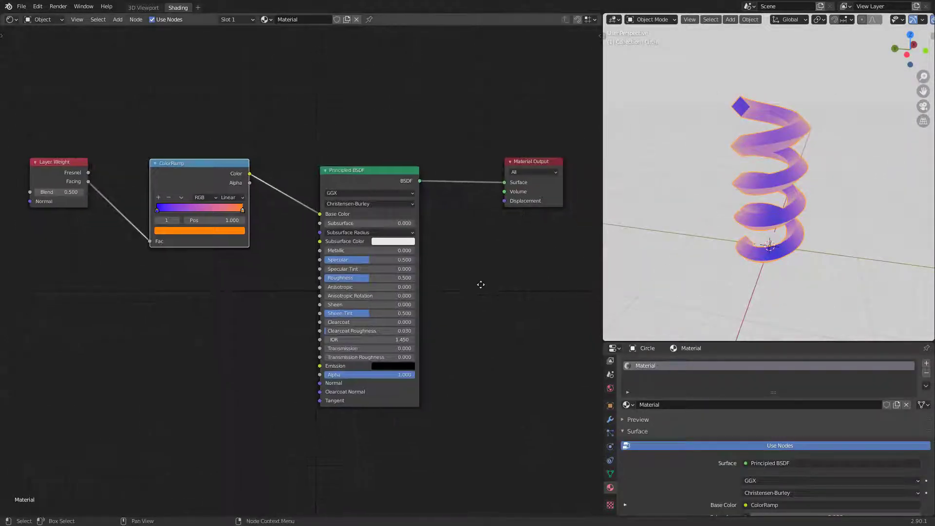
pyautogui.moveTo(340, 251); pyautogui.dragTo(374, 251)
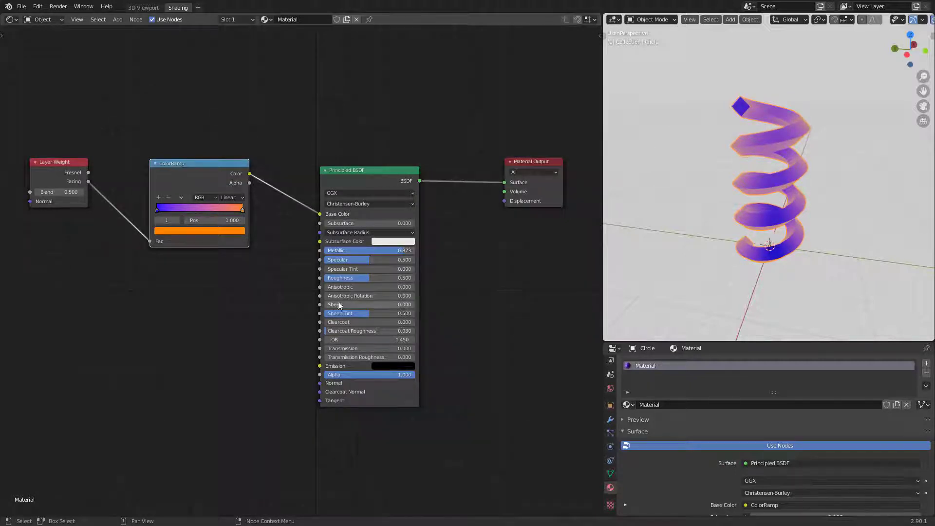
pyautogui.moveTo(370, 277); pyautogui.dragTo(339, 278)
# Select the sphere inside the spiral and create a new material for it
pyautogui.moveTo(828, 219); pyautogui.dragTo(774, 248, button='middle')
pyautogui.click(764, 238)
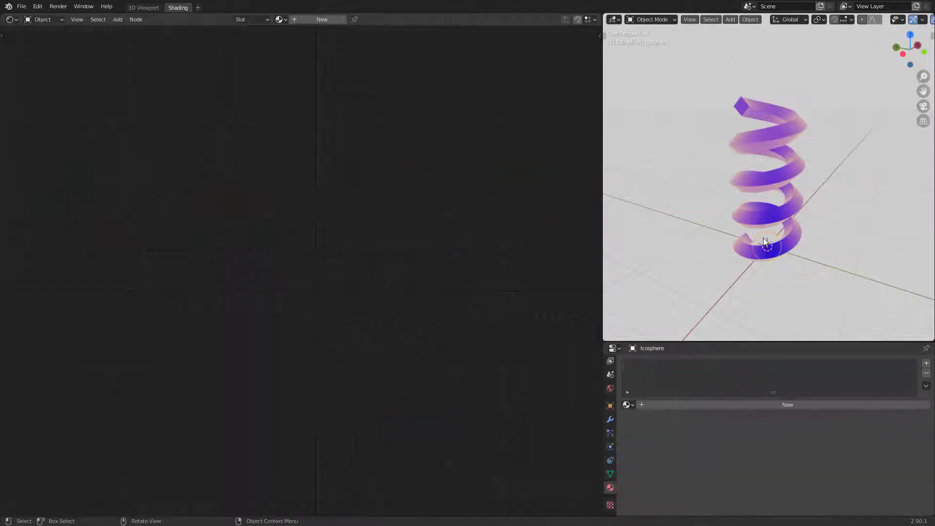
pyautogui.click(664, 402)
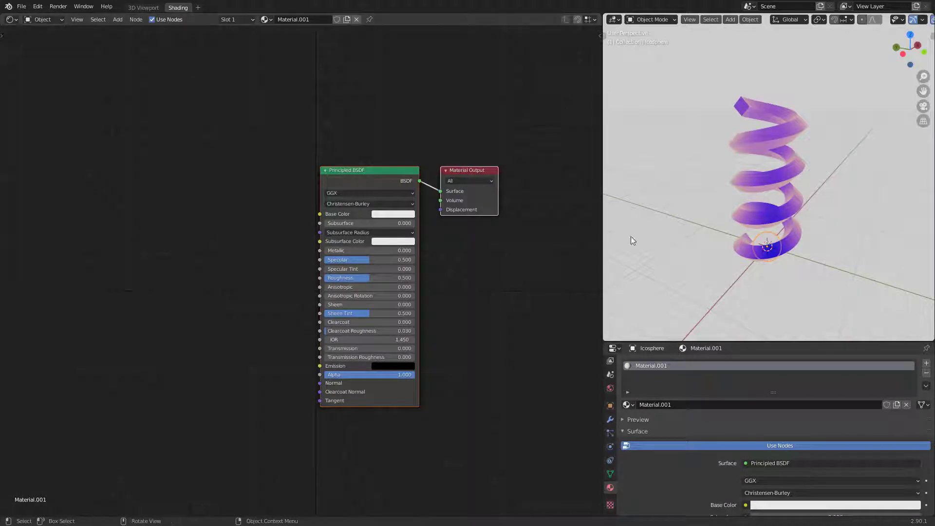
# Add a Voronoi Texture to the sphere material, link its Distance to Base Color and set its Scale to 4.9
pyautogui.scroll(1, 519, 243)
pyautogui.moveTo(466, 273); pyautogui.dragTo(529, 279, button='middle')
pyautogui.scroll(-1, 554, 272)
pyautogui.scroll(-1, 463, 280)
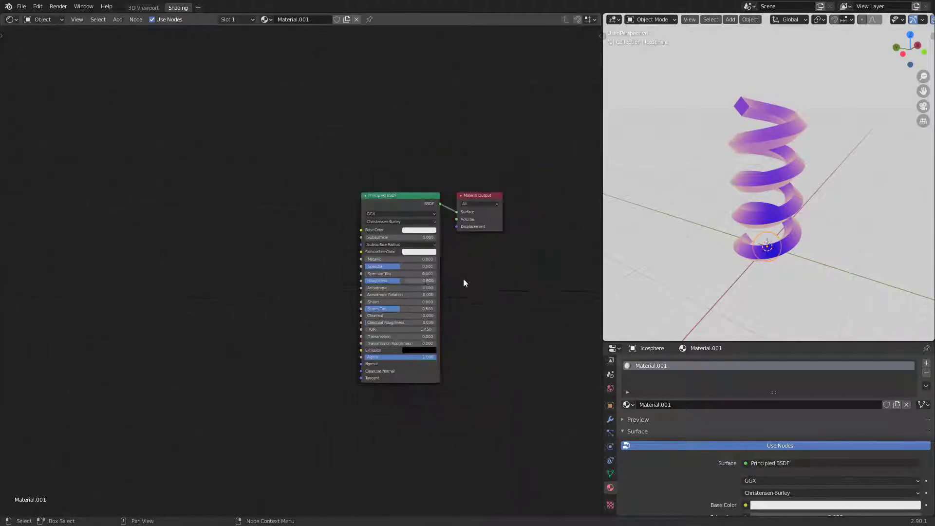
pyautogui.hotkey('shift', 'a')
pyautogui.write('voro')
pyautogui.press('Return')
pyautogui.moveTo(223, 256); pyautogui.dragTo(392, 227)
pyautogui.moveTo(209, 249); pyautogui.dragTo(261, 221)
pyautogui.scroll(6, 797, 313)
pyautogui.keyDown('shift'); pyautogui.moveTo(797, 314); pyautogui.dragTo(772, 255, button='middle'); pyautogui.keyUp('shift')
pyautogui.moveTo(254, 286)
pyautogui.mouseDown()
pyautogui.moveTo(267, 285)
pyautogui.moveTo(253, 286)
pyautogui.mouseUp()
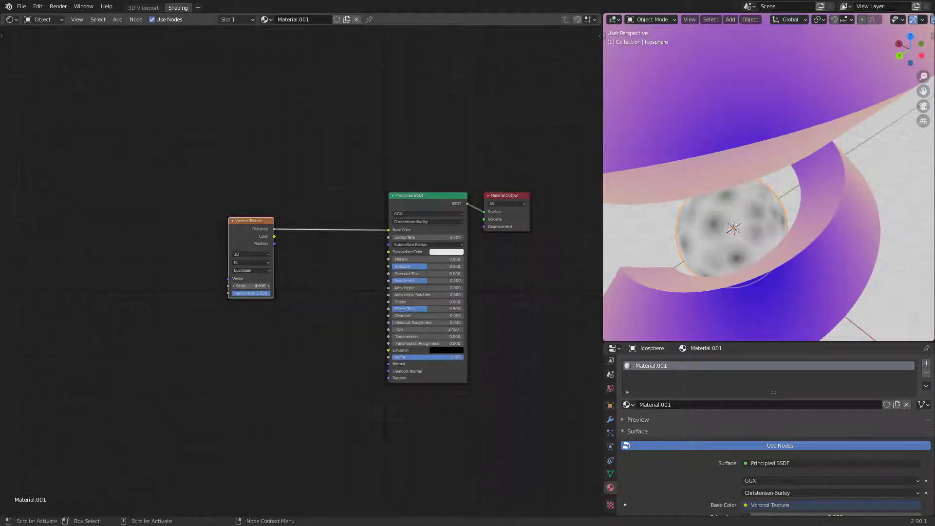
# Move the Voronoi Texture aside and insert a ColorRamp between it and the Principled BSDF
pyautogui.moveTo(255, 228); pyautogui.dragTo(152, 236)
pyautogui.hotkey('shift', 'a')
pyautogui.click(152, 239)
pyautogui.write('colo')
pyautogui.click(191, 263)
pyautogui.click(289, 231)
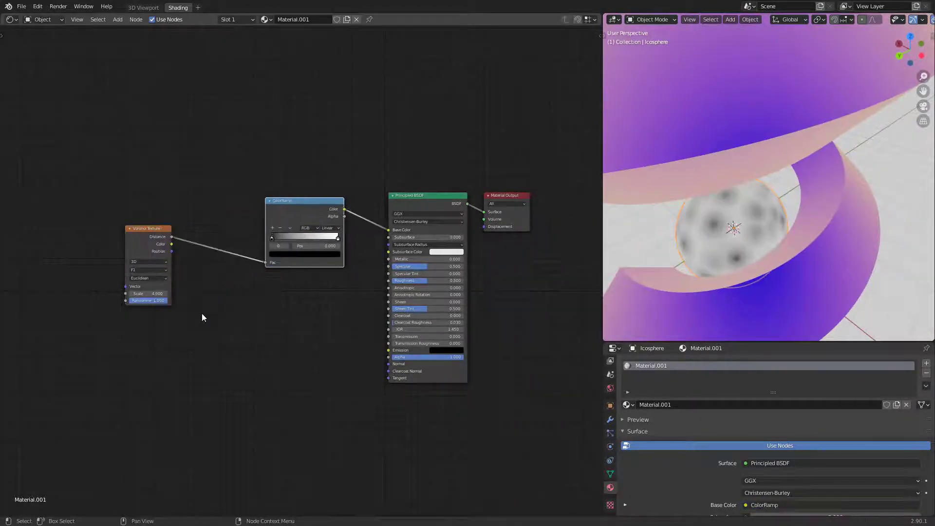
# Add a Texture Coordinate node beside the Voronoi Texture and connect its Object output to the Vector input
pyautogui.moveTo(229, 325); pyautogui.dragTo(378, 328, button='middle')
pyautogui.hotkey('shift', 'a')
pyautogui.click(392, 331)
pyautogui.write('tex')
pyautogui.click(410, 344)
pyautogui.click(84, 251)
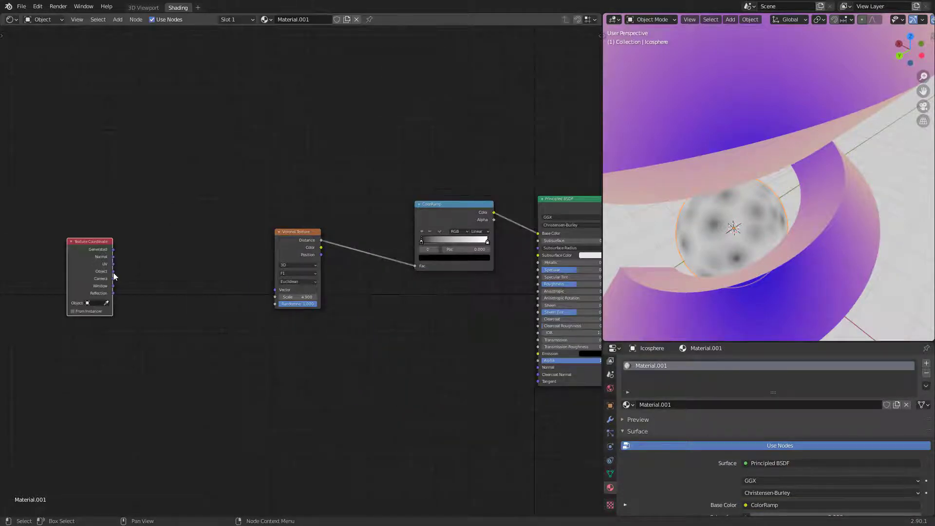
pyautogui.moveTo(113, 271); pyautogui.dragTo(277, 291)
pyautogui.moveTo(96, 257); pyautogui.dragTo(202, 253)
# Slide the black and white stops of the sphere's ColorRamp close together to sharpen the Voronoi spots
pyautogui.moveTo(389, 302); pyautogui.dragTo(307, 310, button='middle')
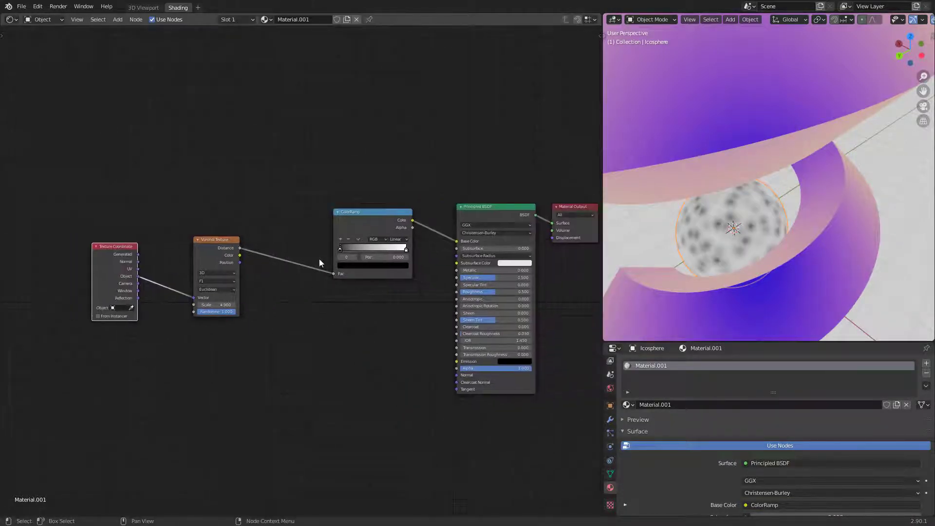
pyautogui.moveTo(342, 250); pyautogui.dragTo(376, 250)
pyautogui.moveTo(407, 250); pyautogui.dragTo(348, 250)
pyautogui.moveTo(381, 250)
pyautogui.mouseDown()
pyautogui.moveTo(407, 249)
pyautogui.moveTo(364, 250)
pyautogui.mouseUp()
# Try the Smooth F1 feature on the Voronoi Texture and return it to F1
pyautogui.click(217, 281)
pyautogui.click(209, 303)
pyautogui.click(217, 281)
pyautogui.click(210, 289)
# Add a stop to the sphere's ColorRamp and set the Voronoi Texture's feature to Distance To Edge
pyautogui.click(341, 240)
pyautogui.moveTo(399, 249); pyautogui.dragTo(380, 250)
pyautogui.click(226, 282)
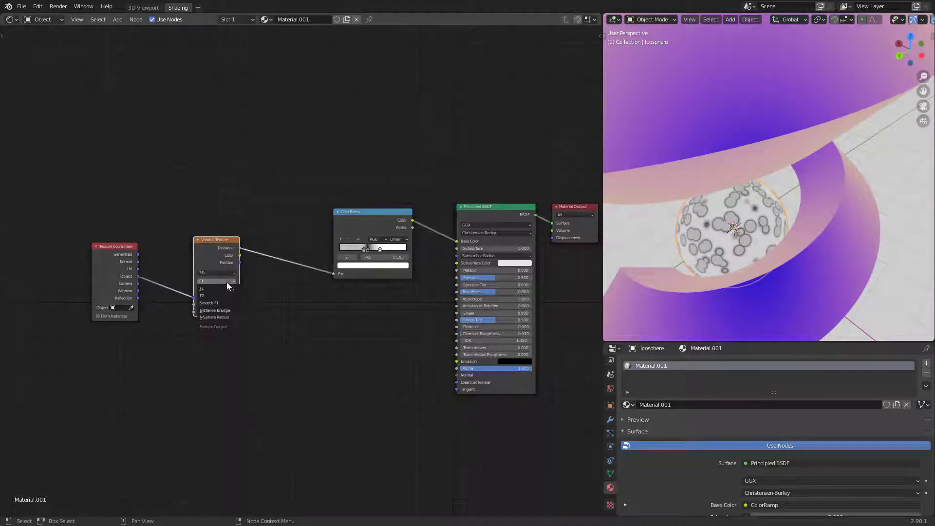
pyautogui.click(231, 311)
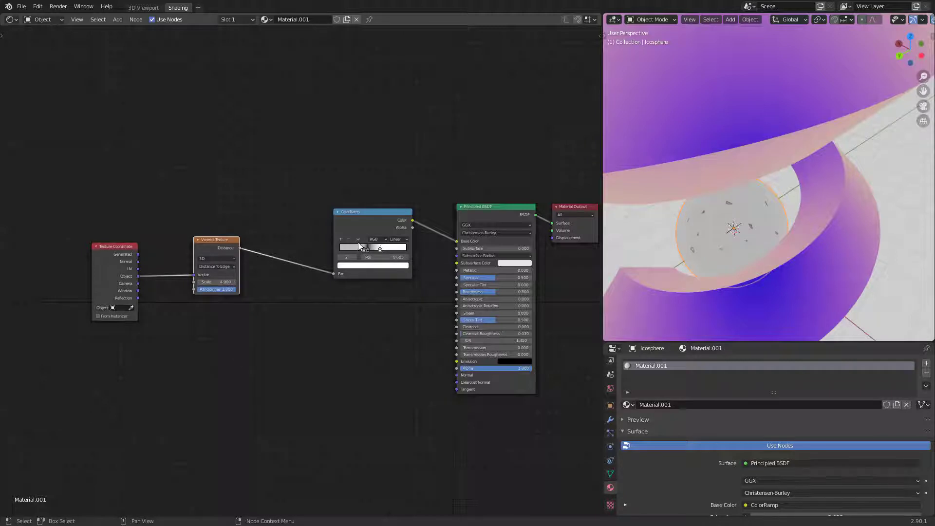
# Rework the ColorRamp stops to give dark Voronoi cells with light edges on the sphere
pyautogui.moveTo(365, 249); pyautogui.dragTo(354, 250)
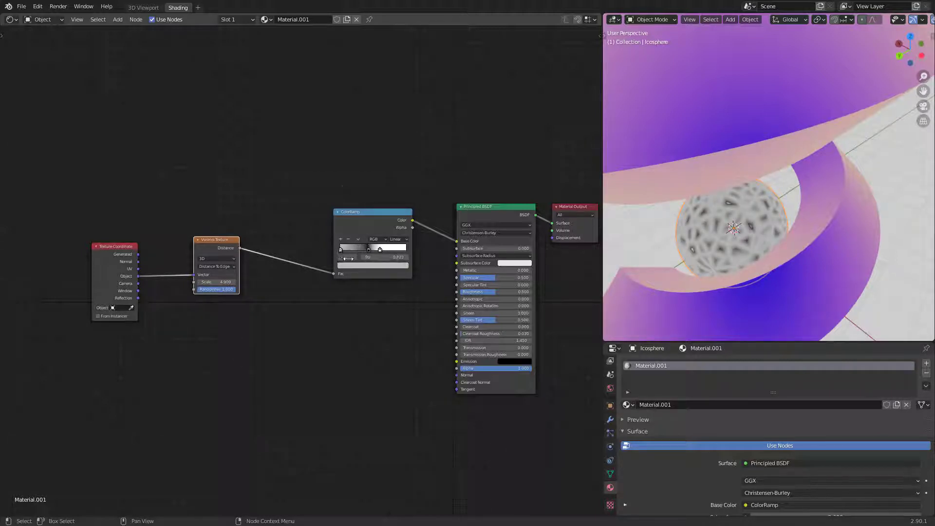
pyautogui.click(351, 265)
pyautogui.moveTo(362, 253)
pyautogui.mouseDown()
pyautogui.moveTo(387, 253)
pyautogui.moveTo(339, 250)
pyautogui.moveTo(352, 252)
pyautogui.mouseUp()
# Change the black stop of the sphere's ColorRamp to a bright light cyan
pyautogui.moveTo(352, 296); pyautogui.dragTo(280, 313, button='middle')
pyautogui.click(291, 282)
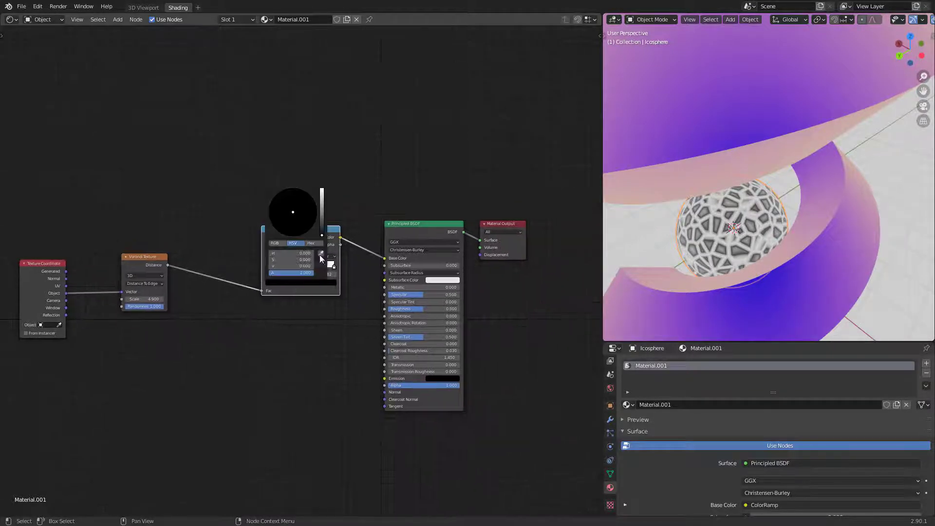
pyautogui.moveTo(322, 215); pyautogui.dragTo(322, 188)
pyautogui.moveTo(294, 212)
pyautogui.mouseDown()
pyautogui.moveTo(283, 217)
pyautogui.moveTo(288, 191)
pyautogui.moveTo(296, 197)
pyautogui.mouseUp()
# Add a Noise Texture below the Voronoi Texture and combine both through a Mix node feeding the ColorRamp
pyautogui.moveTo(283, 328); pyautogui.dragTo(399, 321, button='middle')
pyautogui.scroll(-1, 399, 320)
pyautogui.moveTo(396, 236); pyautogui.dragTo(379, 223)
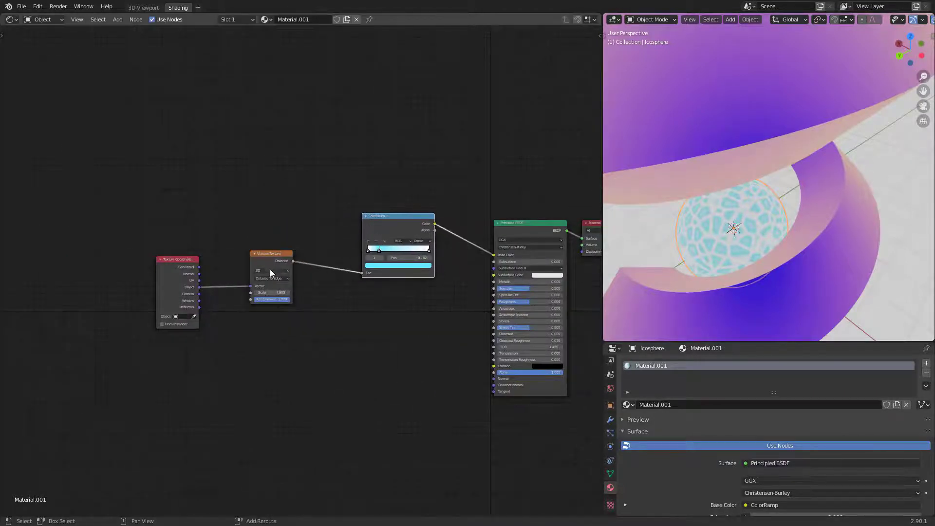
pyautogui.hotkey('shift', 'a')
pyautogui.click(270, 273)
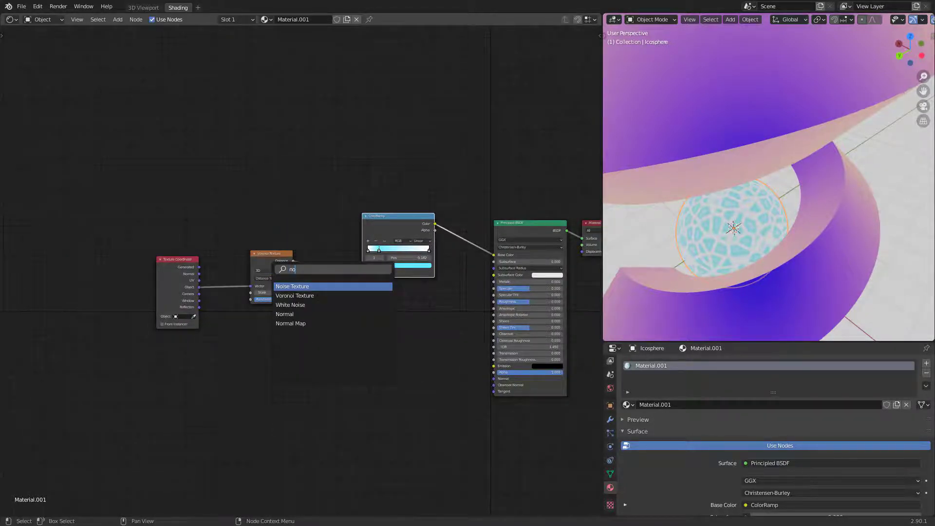
pyautogui.click(282, 286)
pyautogui.click(285, 281)
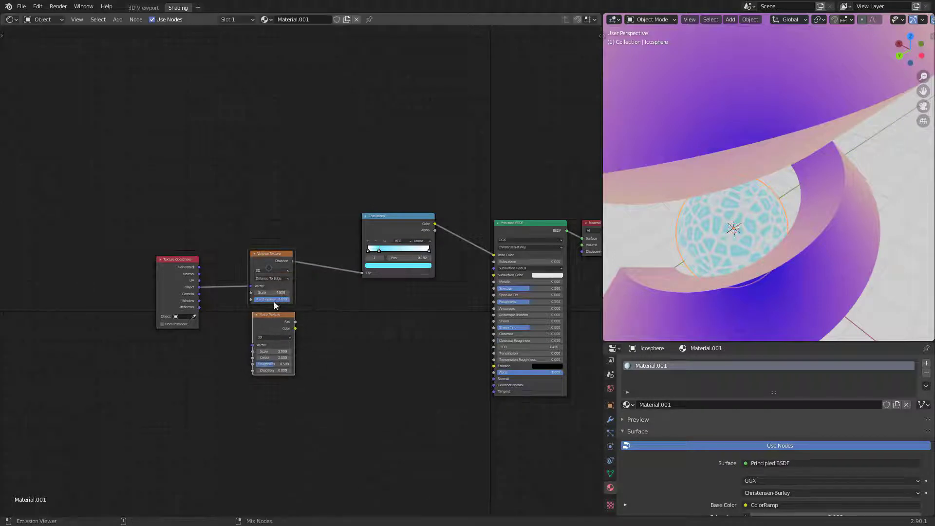
pyautogui.keyDown('ctrl'); pyautogui.keyDown('shift'); pyautogui.moveTo(275, 306); pyautogui.dragTo(273, 337, button='right'); pyautogui.keyUp('shift'); pyautogui.keyUp('ctrl')
pyautogui.moveTo(333, 302); pyautogui.dragTo(320, 282)
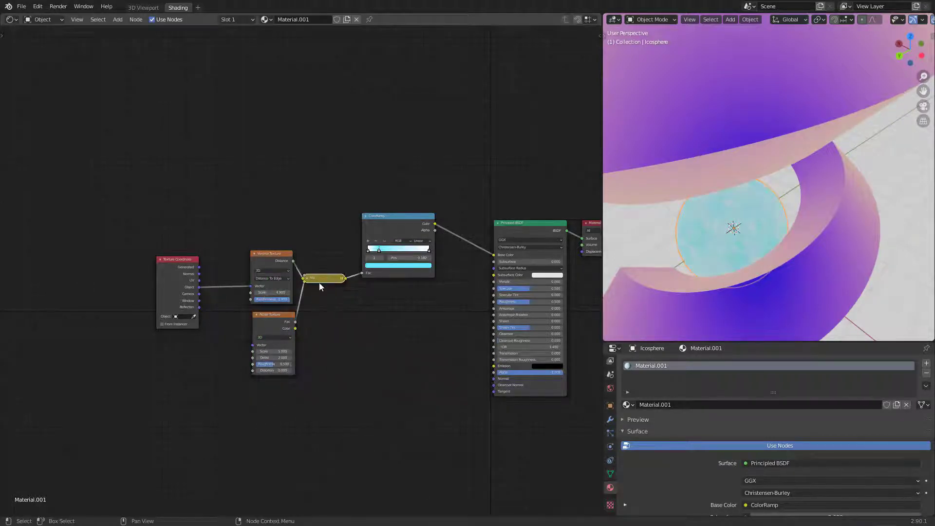
# Expand the sphere's Mix node, space it and the ColorRamp out, and feed the Object coordinates into the Noise Texture's Vector
pyautogui.click(307, 279)
pyautogui.moveTo(399, 230); pyautogui.dragTo(419, 248)
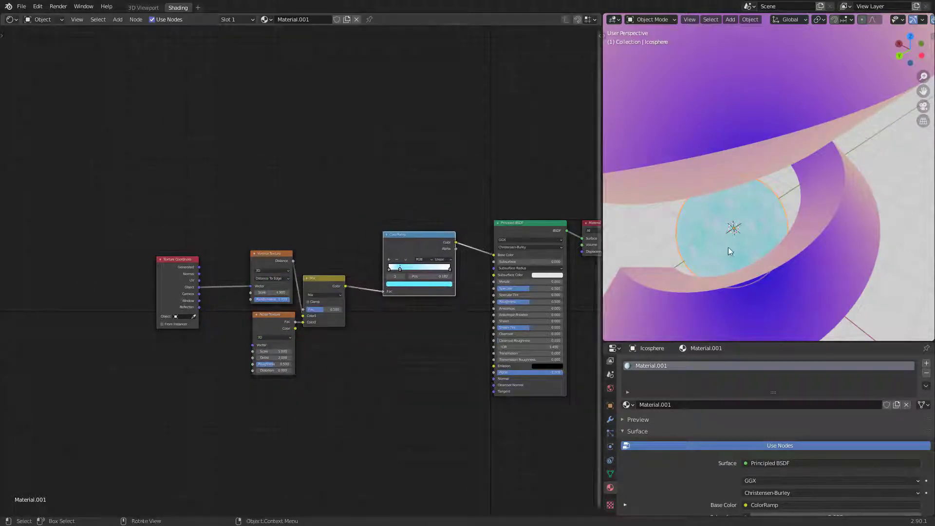
pyautogui.scroll(3, 743, 249)
pyautogui.moveTo(720, 277); pyautogui.dragTo(703, 244, button='middle')
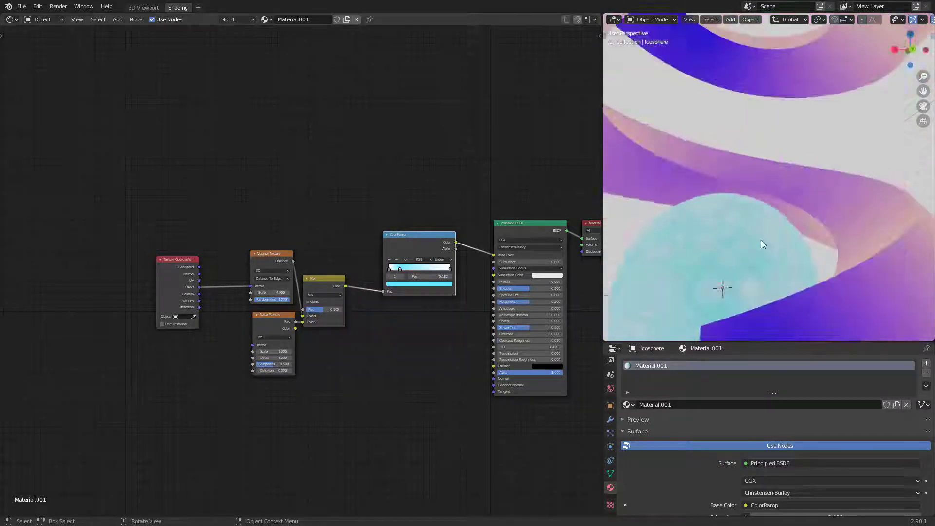
pyautogui.moveTo(334, 319); pyautogui.dragTo(349, 305)
# Change the ColorRamp's cyan stop to bright blue at position 0.155 and set the Mix factor to 0.442
pyautogui.click(402, 284)
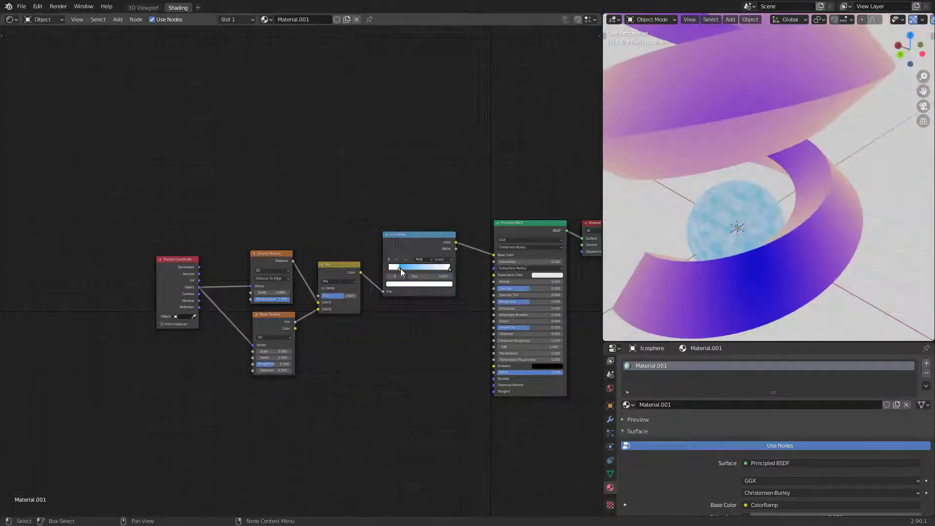
pyautogui.moveTo(399, 270); pyautogui.dragTo(390, 273)
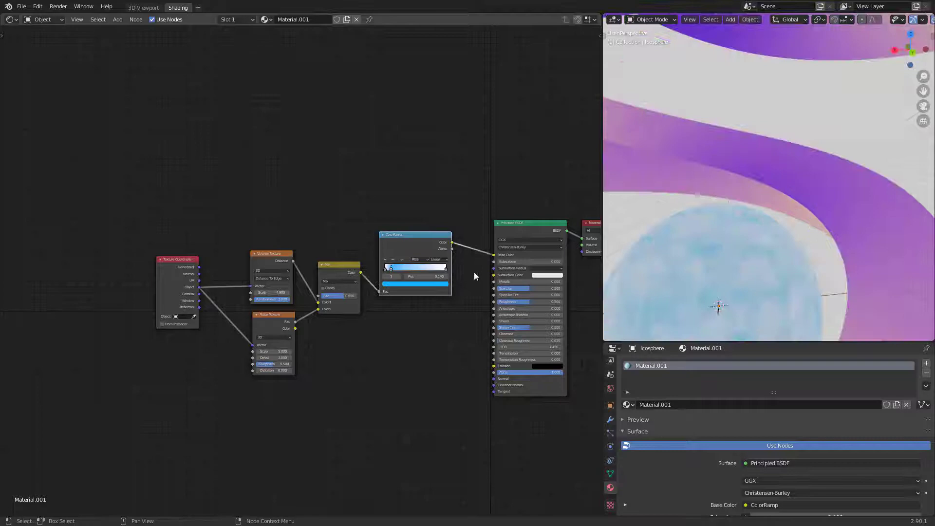
pyautogui.scroll(2, 476, 276)
pyautogui.click(471, 269)
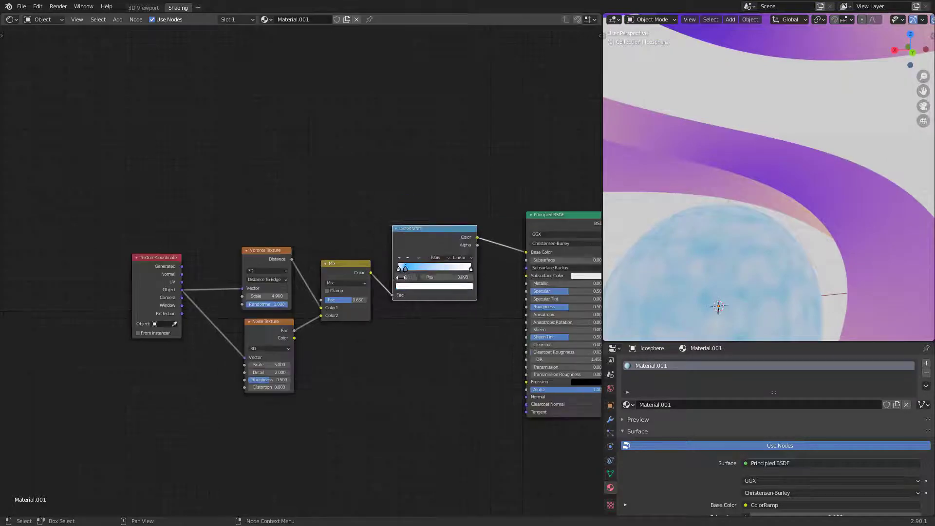
pyautogui.click(439, 286)
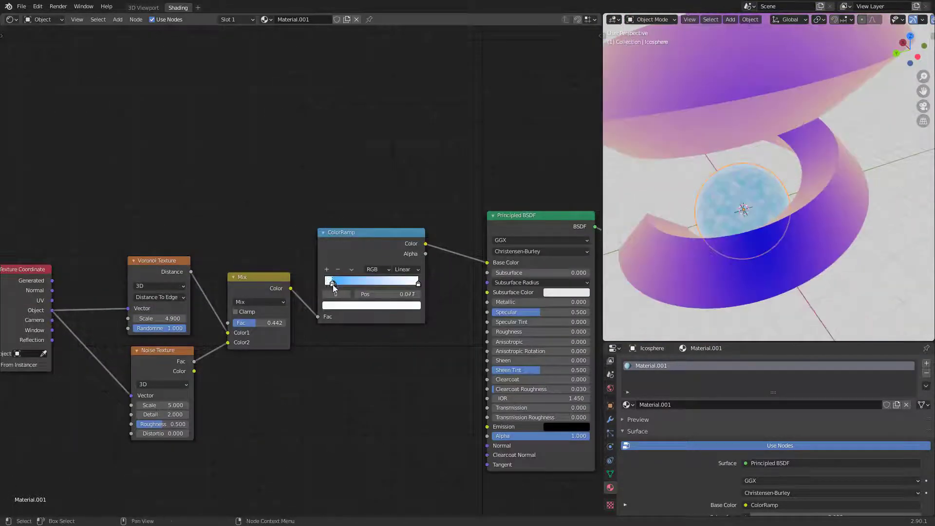
pyautogui.click(347, 283)
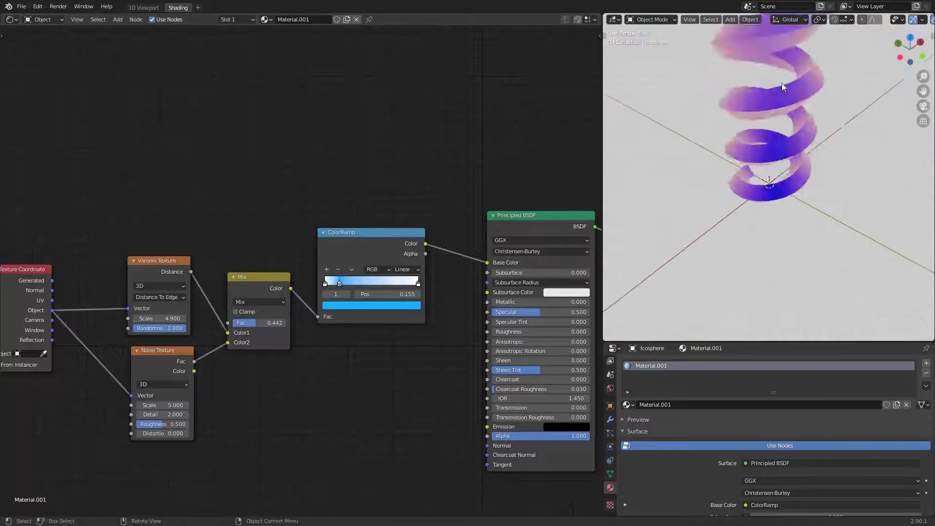
# Reveal the hidden cube enclosing the spiral and select only that cube
pyautogui.moveTo(776, 173); pyautogui.dragTo(814, 195, button='middle')
pyautogui.hotkey('ctrl', 'z')
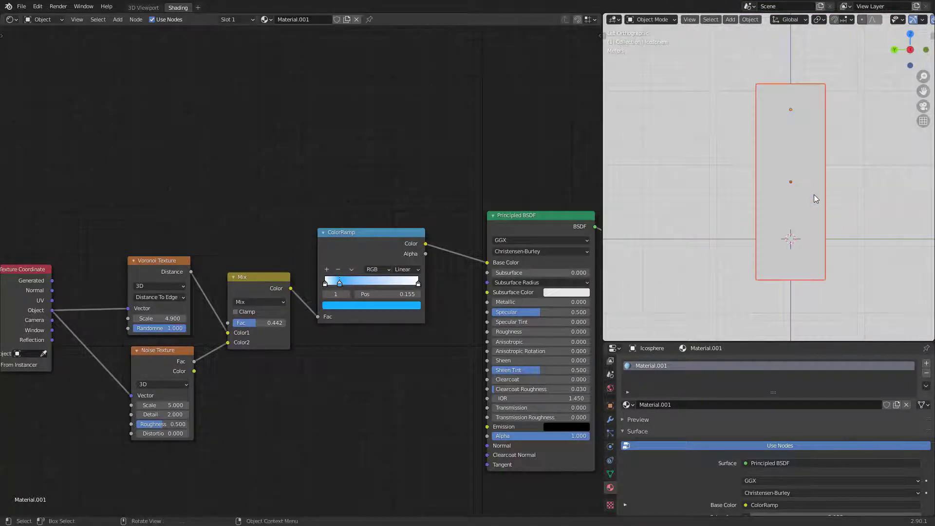
pyautogui.moveTo(832, 232); pyautogui.dragTo(771, 264, button='middle')
pyautogui.hotkey('alt', 'a')
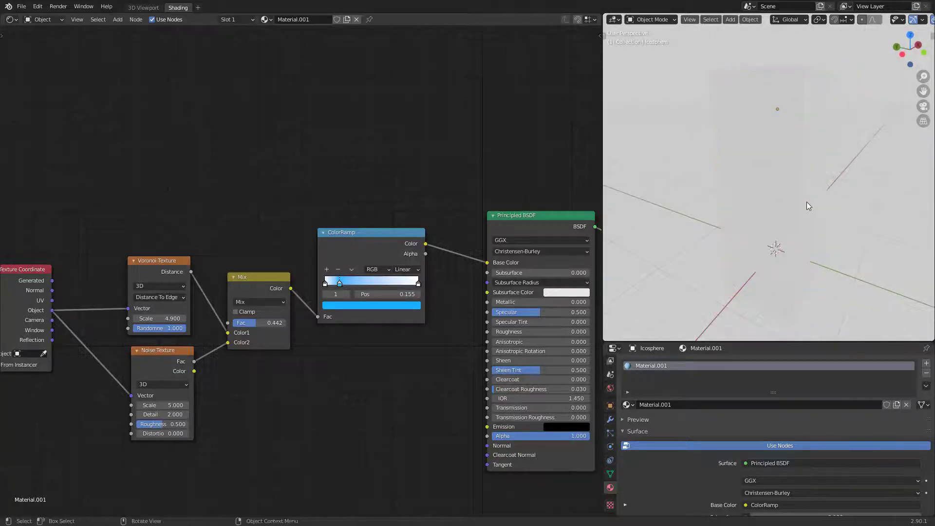
pyautogui.click(805, 193)
pyautogui.moveTo(845, 220); pyautogui.dragTo(800, 241, button='middle')
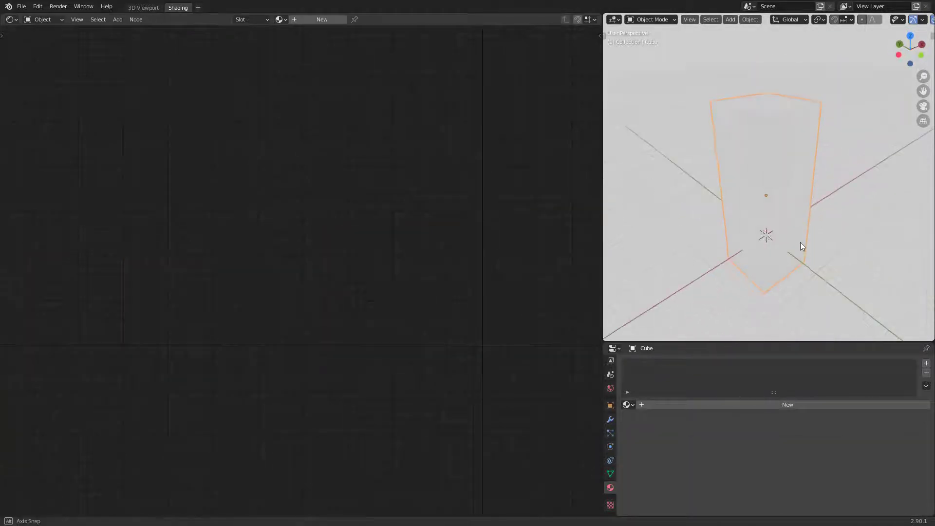
# Create a new material on the cube and add a second material slot with another new material
pyautogui.click(747, 405)
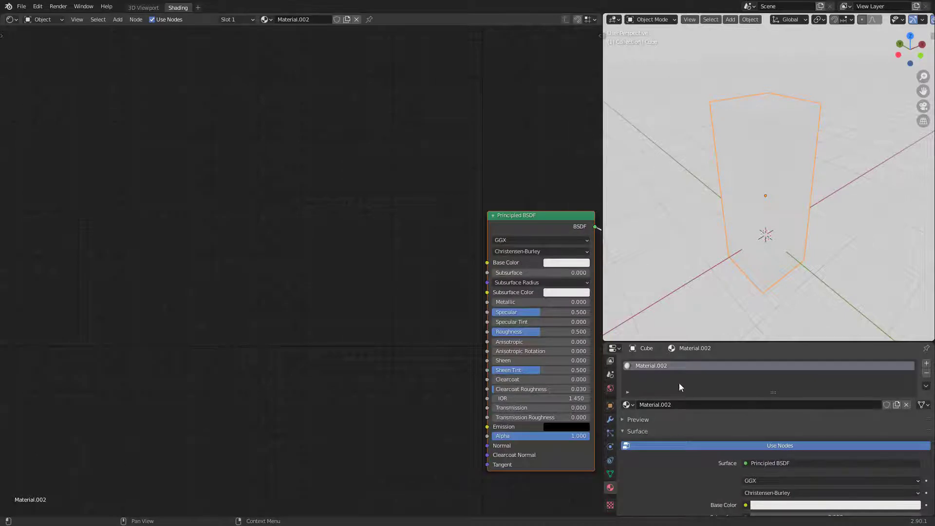
pyautogui.moveTo(591, 311); pyautogui.dragTo(437, 273, button='middle')
pyautogui.moveTo(437, 274); pyautogui.dragTo(359, 281)
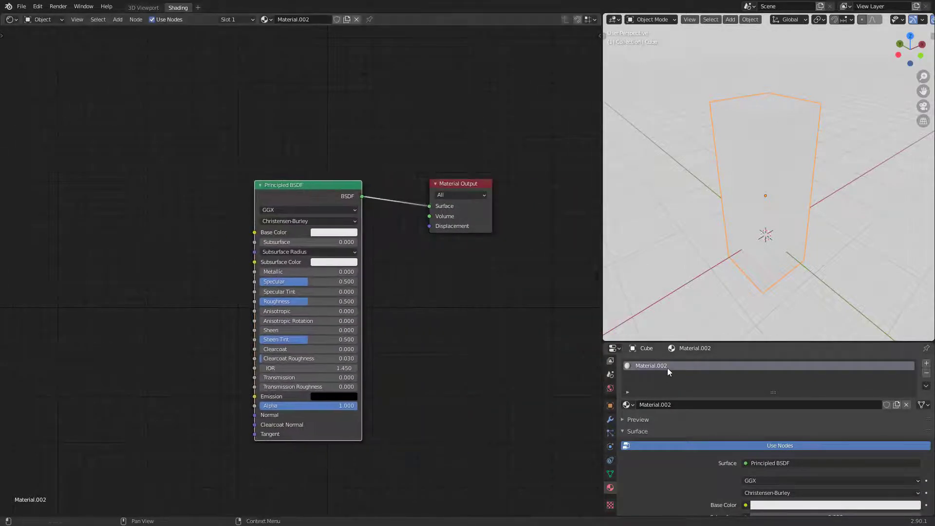
pyautogui.click(927, 363)
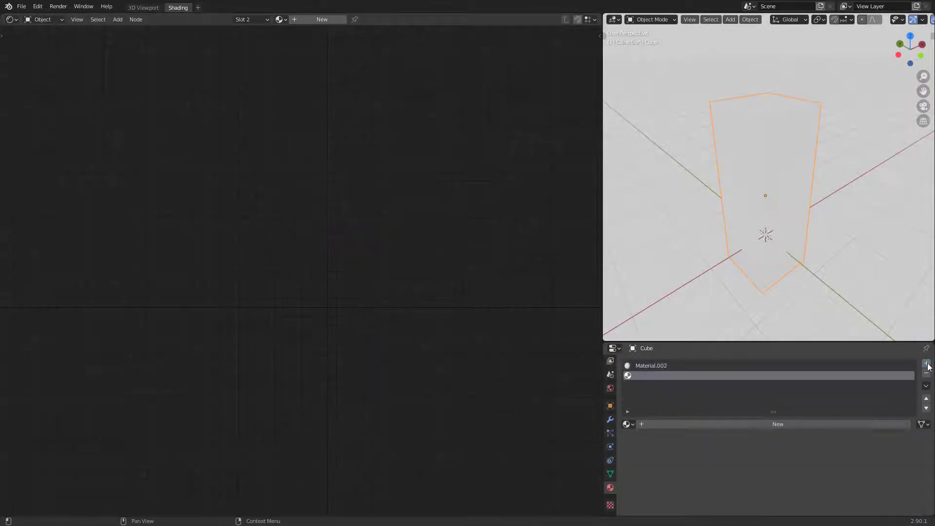
pyautogui.click(779, 423)
# Replace the second material's Principled BSDF with a Transparent BSDF linked to the Material Output's Surface
pyautogui.scroll(-1, 534, 323)
pyautogui.click(388, 196)
pyautogui.press('x')
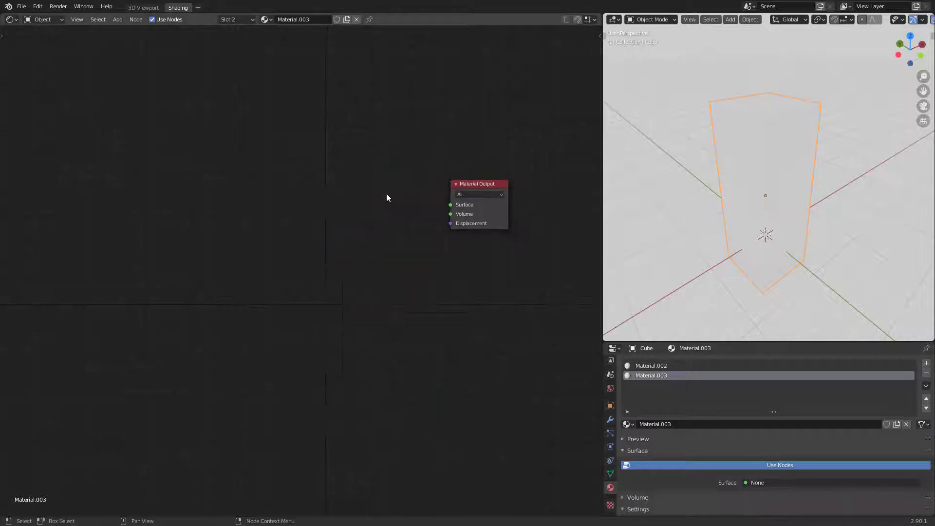
pyautogui.hotkey('shift', 'a')
pyautogui.write('stra')
pyautogui.press('Return')
pyautogui.click(334, 192)
pyautogui.moveTo(392, 205); pyautogui.dragTo(450, 204)
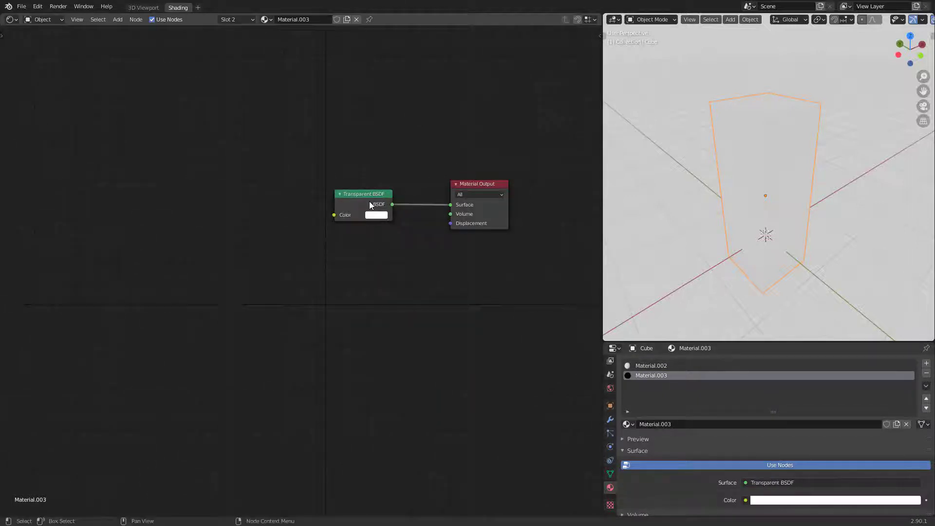
# Set the second material's Blend Mode and Shadow Mode to Alpha Hashed
pyautogui.click(599, 37)
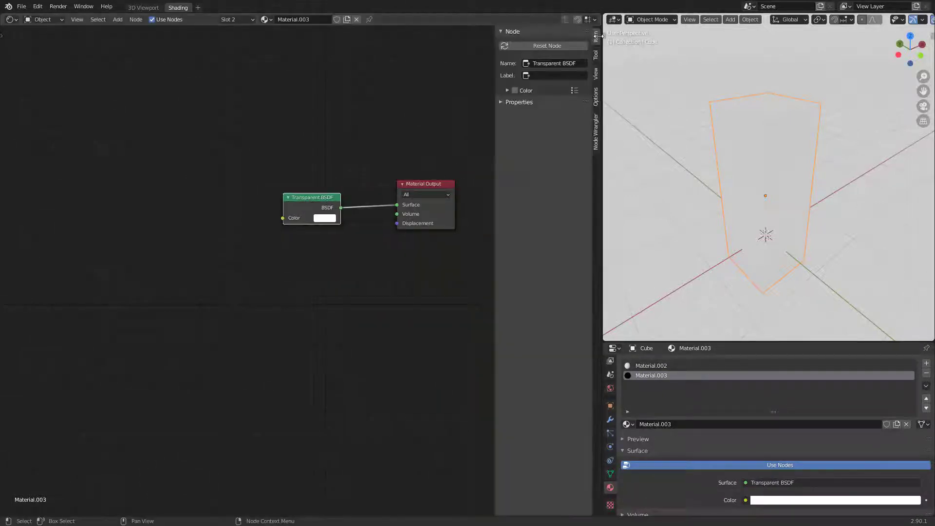
pyautogui.click(596, 93)
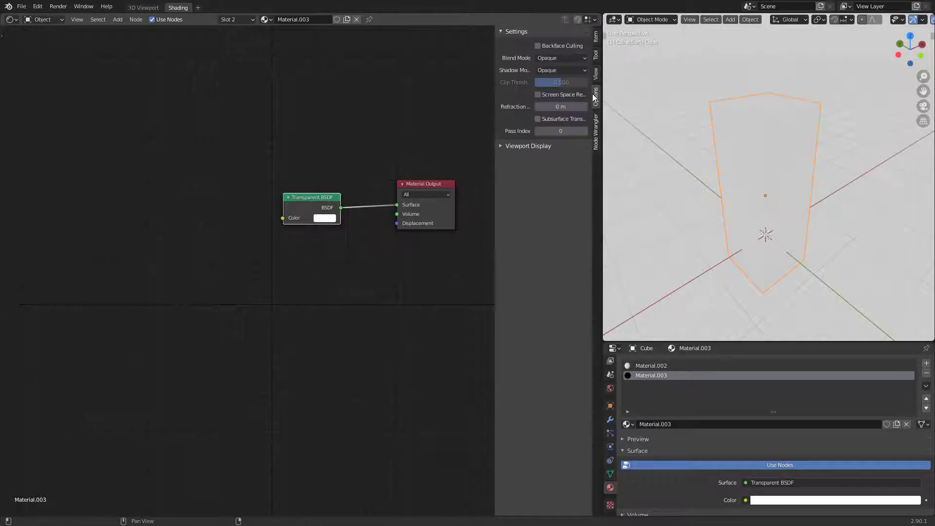
pyautogui.click(570, 58)
pyautogui.click(565, 93)
pyautogui.click(564, 71)
pyautogui.click(565, 115)
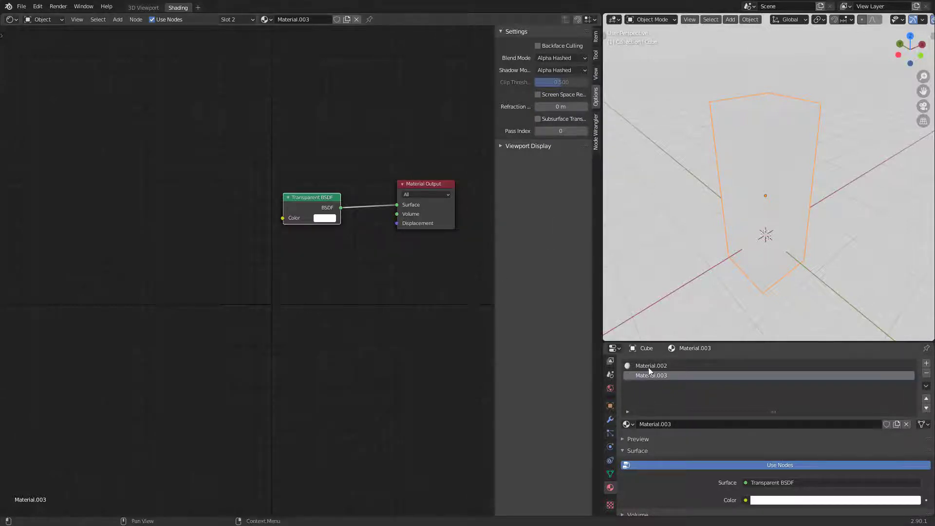
# Select the cube's four vertical side faces in Edit Mode
pyautogui.press('Tab')
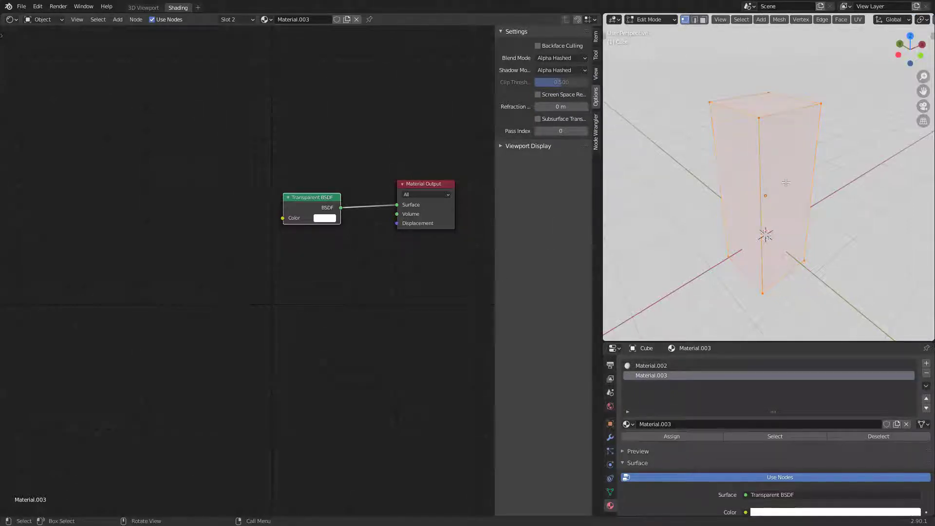
pyautogui.hotkey('alt', 'a')
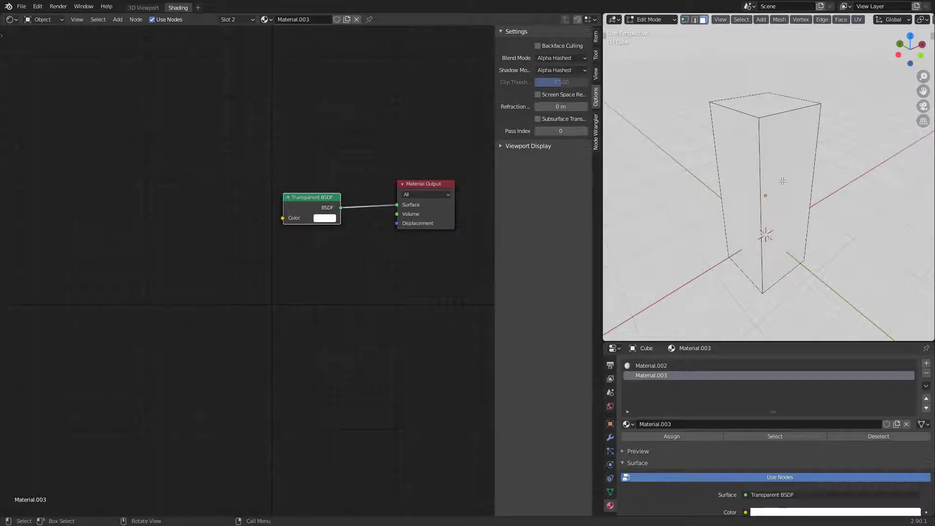
pyautogui.click(782, 180)
pyautogui.keyDown('shift'); pyautogui.click(736, 172); pyautogui.keyUp('shift')
pyautogui.moveTo(736, 171); pyautogui.dragTo(515, 178, button='middle')
pyautogui.keyDown('shift'); pyautogui.click(785, 179); pyautogui.keyUp('shift')
pyautogui.keyDown('shift'); pyautogui.click(735, 181); pyautogui.keyUp('shift')
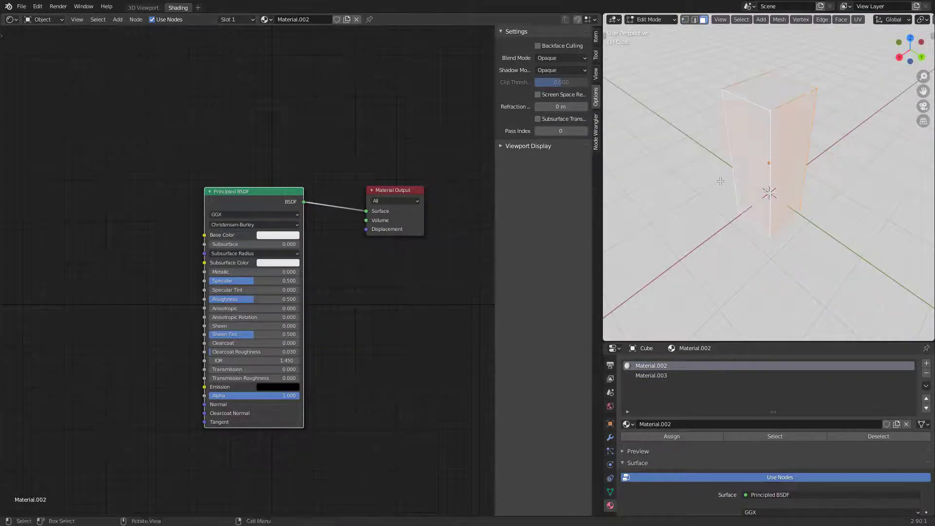
pyautogui.moveTo(720, 181); pyautogui.dragTo(789, 186, button='middle')
# Rename Material.003 to Transparent, assign it to the selected side faces, and return to Object Mode
pyautogui.click(668, 375)
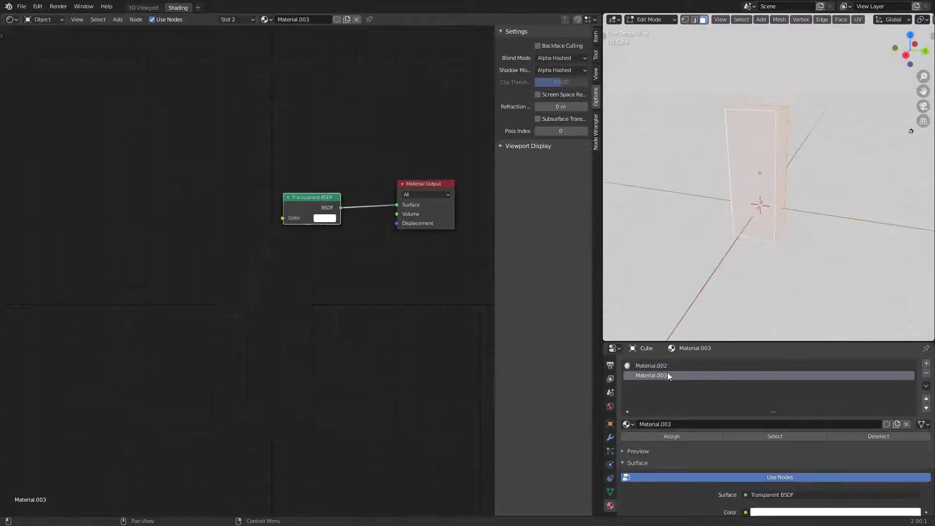
pyautogui.doubleClick(667, 375)
pyautogui.write('Transparent')
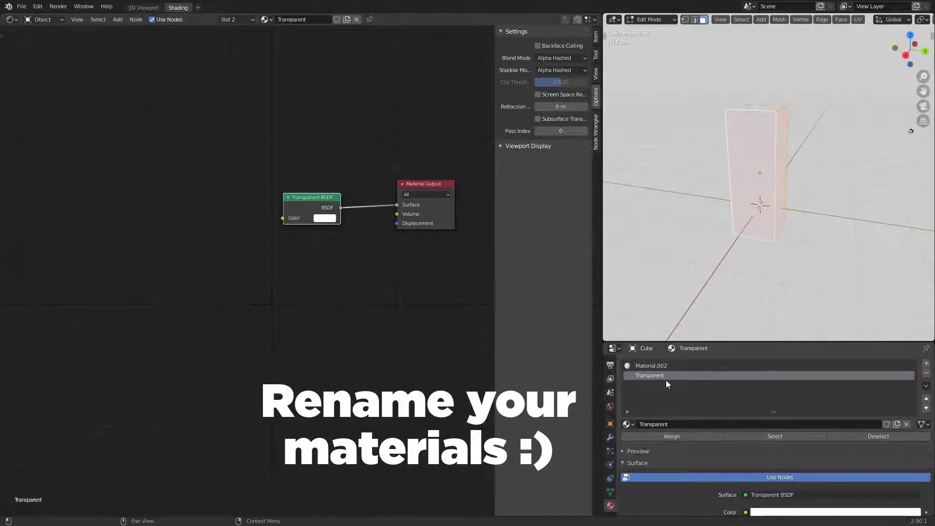
pyautogui.click(675, 437)
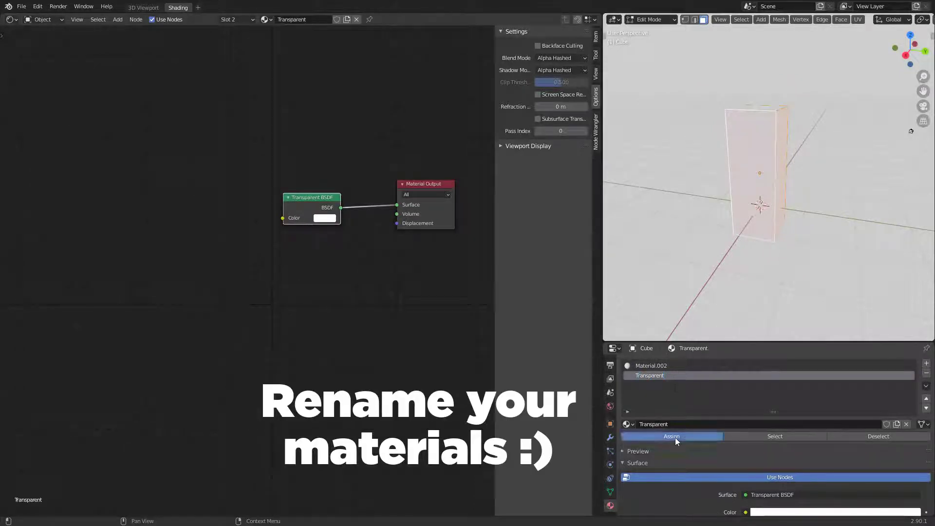
pyautogui.moveTo(801, 111); pyautogui.dragTo(776, 268, button='middle')
pyautogui.click(833, 153)
pyautogui.press('Tab')
# Set the Base Color of the cube's Material.002 to black
pyautogui.click(667, 366)
pyautogui.click(278, 235)
pyautogui.moveTo(326, 127); pyautogui.dragTo(327, 173)
pyautogui.scroll(4, 765, 253)
pyautogui.moveTo(765, 282); pyautogui.dragTo(722, 298, button='middle')
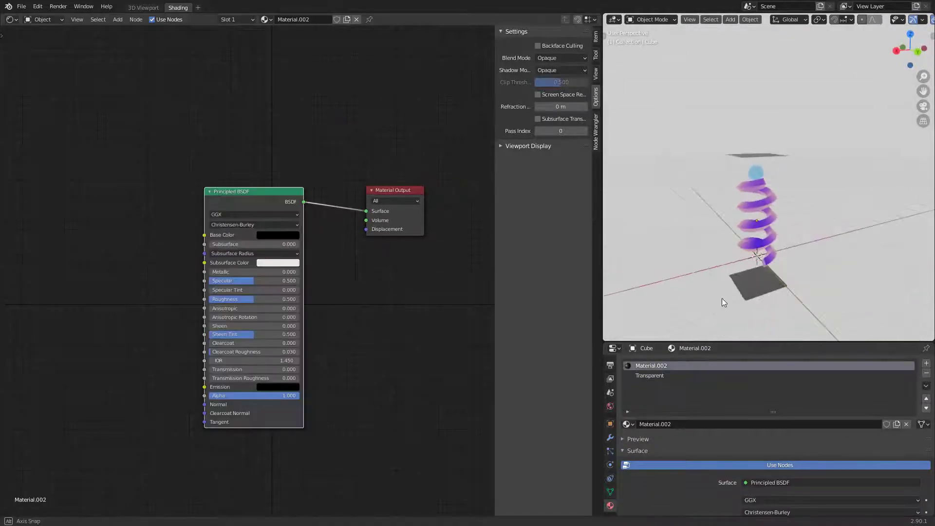
# Add a Boolean modifier to the sphere, set to Intersect with the Cube as its object
pyautogui.click(742, 179)
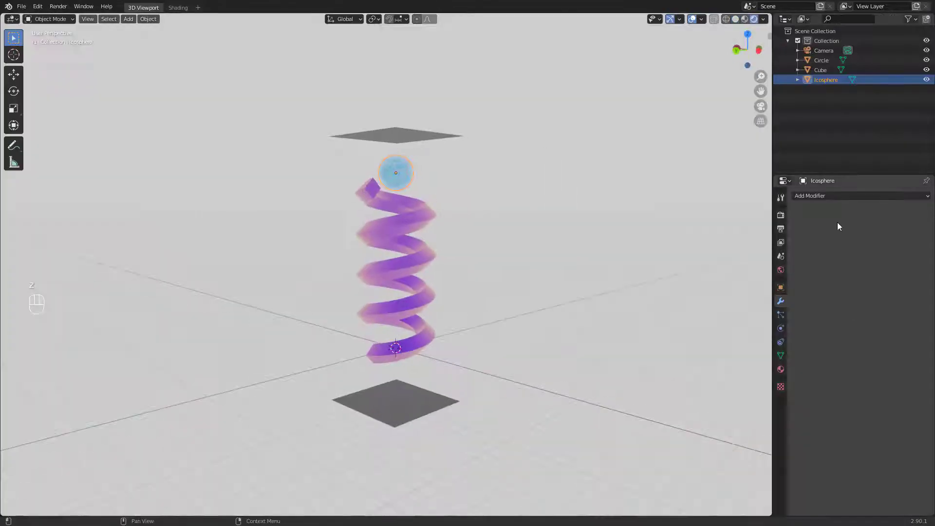
pyautogui.click(831, 195)
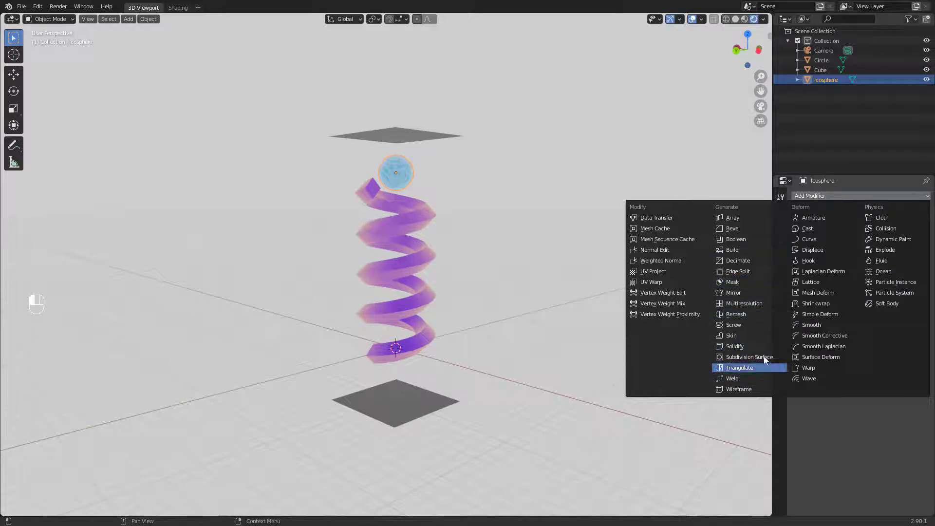
pyautogui.click(748, 241)
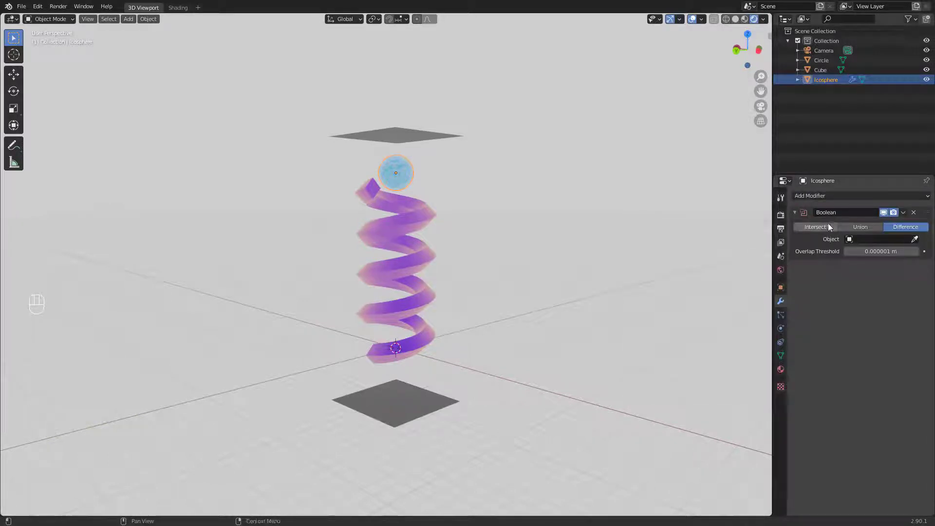
pyautogui.click(426, 128)
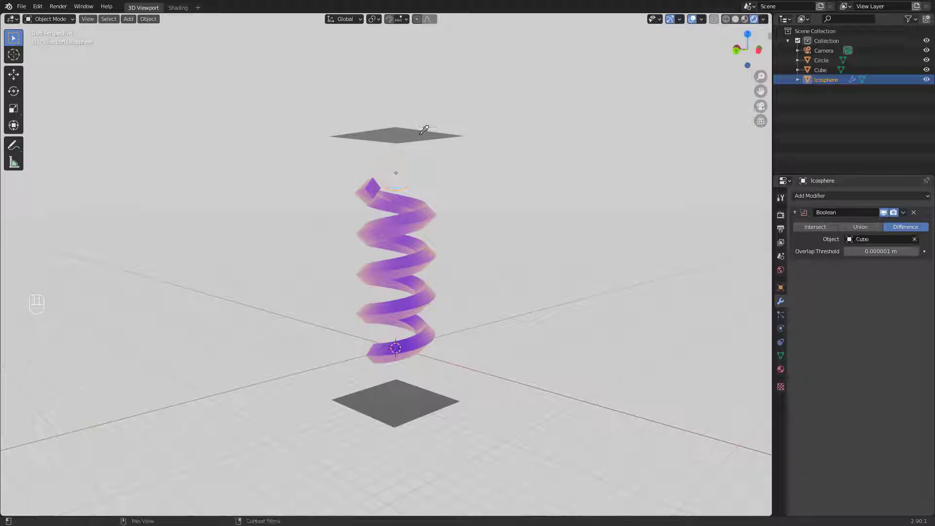
pyautogui.click(825, 228)
# Move the sphere along the Z axis to a slightly lower position beside the spiral's upper end
pyautogui.press('g')
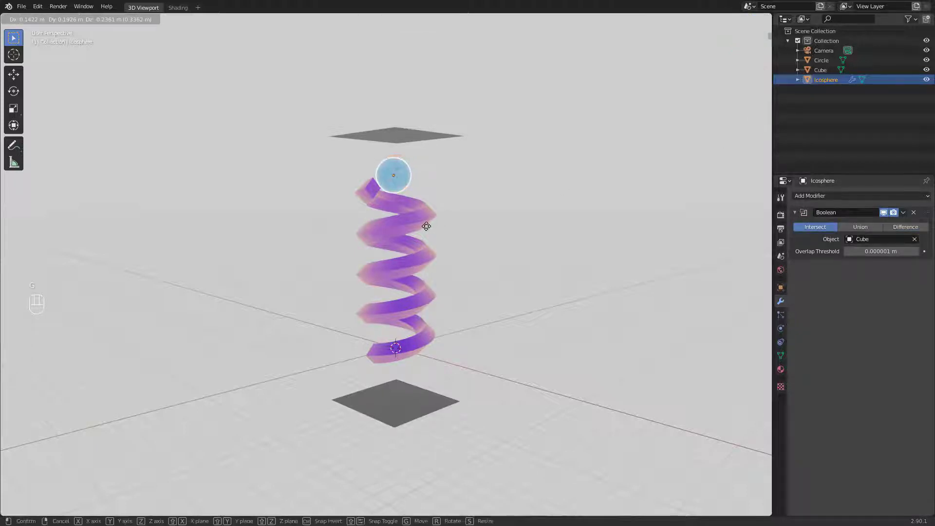
pyautogui.moveTo(435, 282)
pyautogui.mouseDown(button='middle')
pyautogui.moveTo(447, 284)
pyautogui.moveTo(434, 281)
pyautogui.moveTo(435, 294)
pyautogui.mouseUp(button='middle')
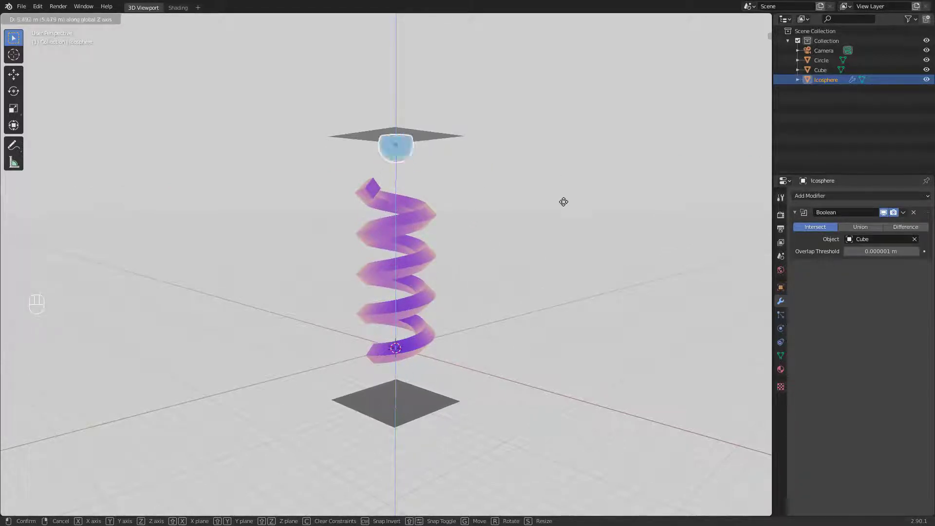
pyautogui.click(536, 224)
# Add a Noise Texture node to the cube's Material.002 and connect it to the Principled BSDF's Base Color
pyautogui.click(404, 132)
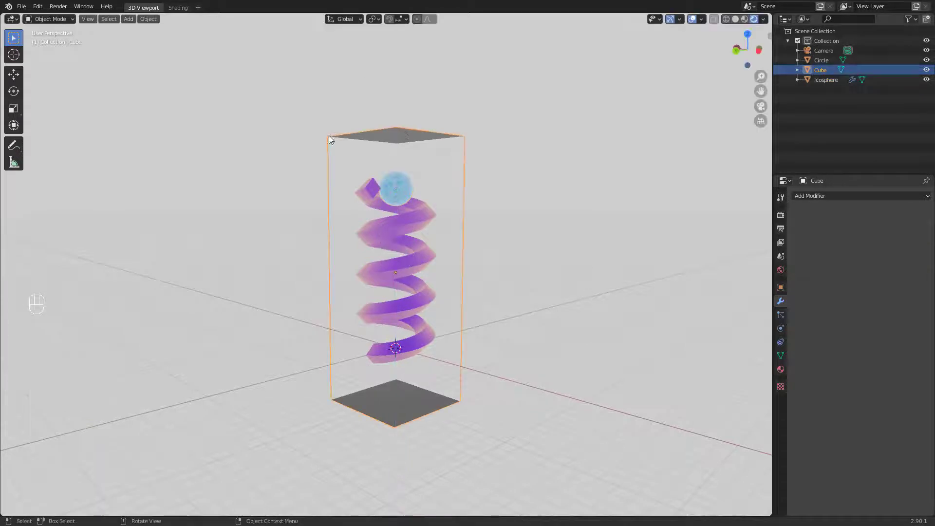
pyautogui.click(178, 8)
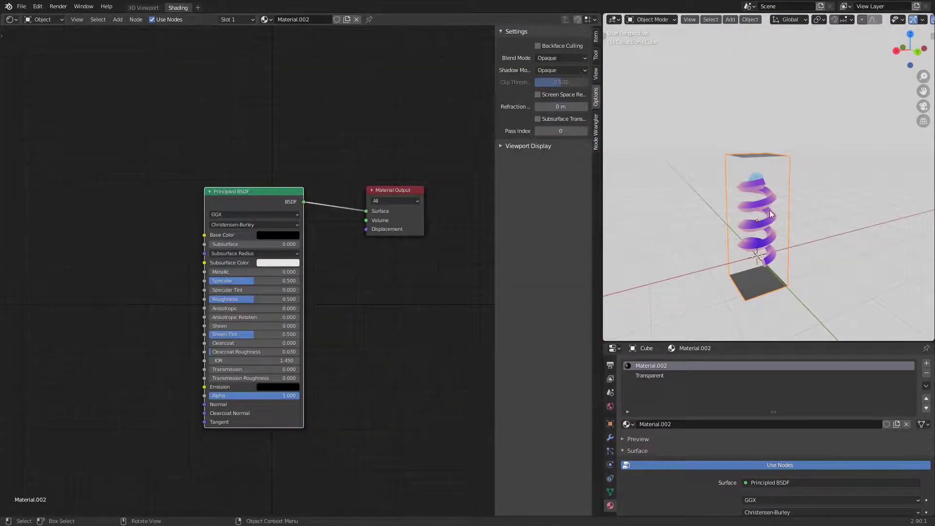
pyautogui.press('Tab')
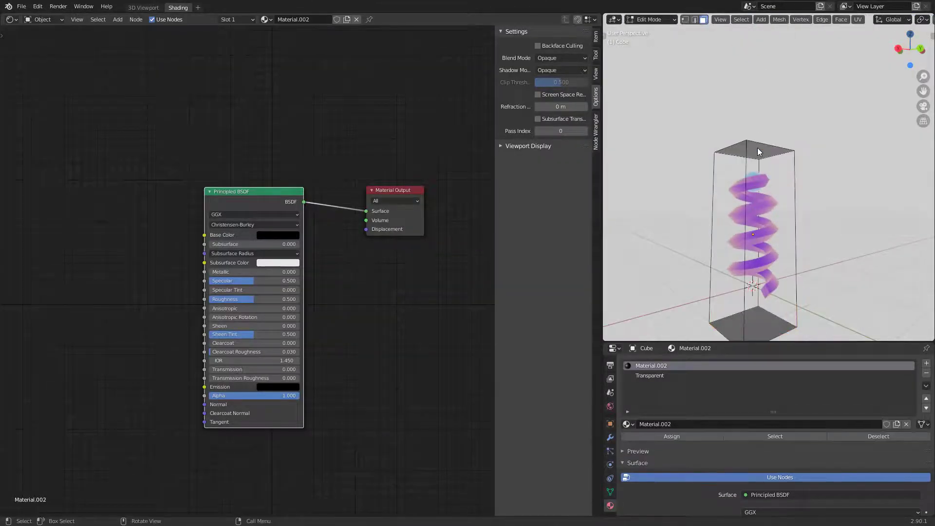
pyautogui.press('Tab')
pyautogui.moveTo(353, 313); pyautogui.dragTo(470, 297, button='middle')
pyautogui.hotkey('shift', 'a')
pyautogui.click(56, 302)
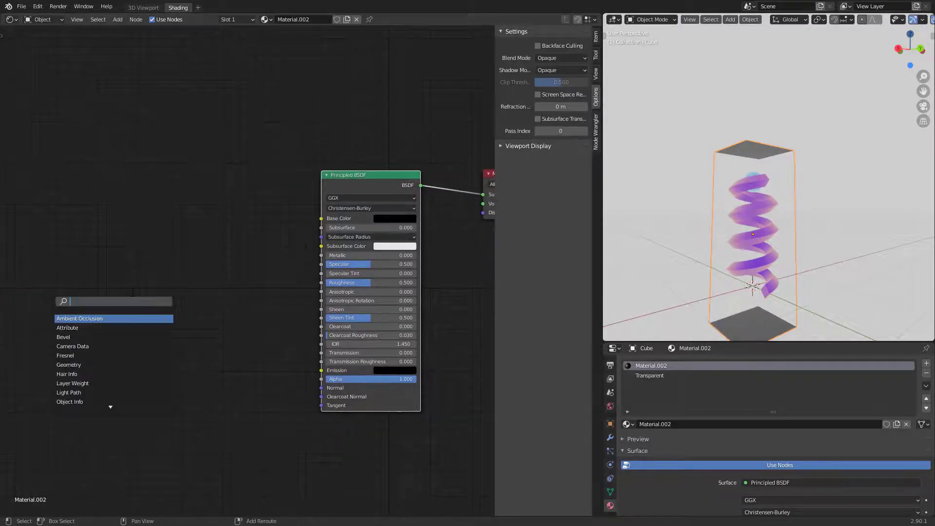
pyautogui.write('noise')
pyautogui.press('Return')
pyautogui.moveTo(181, 197); pyautogui.dragTo(307, 217)
# Insert a ColorRamp between the Noise Texture and Base Color and make its dark stop light cyan
pyautogui.hotkey('shift', 'a')
pyautogui.write('color')
pyautogui.click(302, 317)
pyautogui.click(263, 268)
pyautogui.moveTo(261, 146)
pyautogui.mouseDown()
pyautogui.moveTo(267, 133)
pyautogui.moveTo(263, 147)
pyautogui.mouseUp()
# Sharpen the cube's ColorRamp by moving the white stop to 0.627 and the cyan stop close before it
pyautogui.scroll(3, 755, 210)
pyautogui.moveTo(755, 209); pyautogui.dragTo(750, 190, button='middle')
pyautogui.moveTo(314, 244); pyautogui.dragTo(287, 244)
pyautogui.moveTo(750, 234); pyautogui.dragTo(784, 210, button='middle')
pyautogui.scroll(3, 616, 411)
pyautogui.scroll(-3, 774, 219)
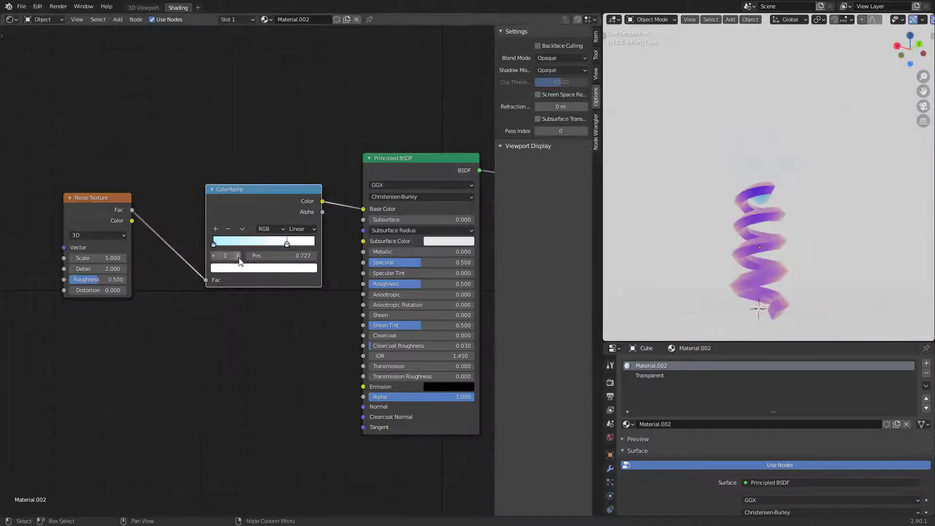
pyautogui.moveTo(214, 244); pyautogui.dragTo(278, 244)
pyautogui.moveTo(806, 248); pyautogui.dragTo(811, 288, button='middle')
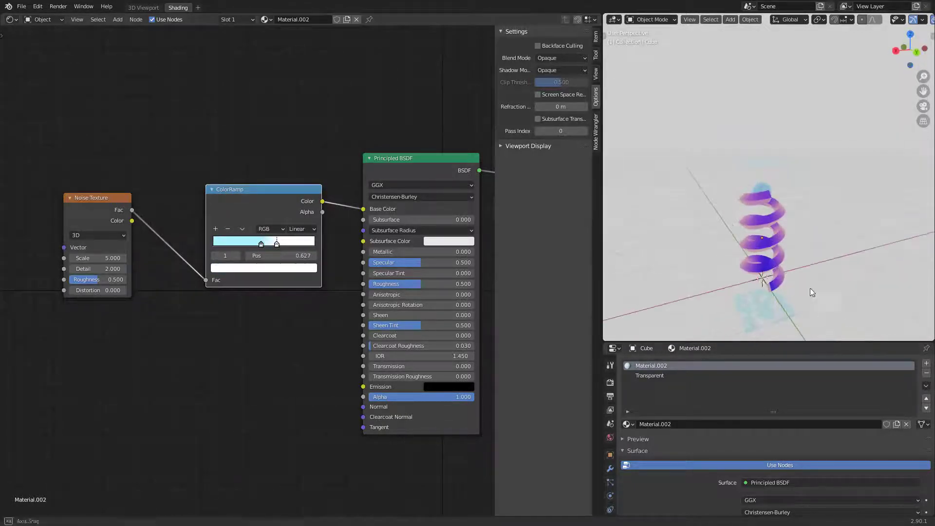
# Change the world background color to a faintly tinted near-white
pyautogui.click(611, 437)
pyautogui.click(835, 428)
pyautogui.moveTo(891, 305); pyautogui.dragTo(872, 323)
pyautogui.scroll(-3, 774, 292)
pyautogui.moveTo(752, 300); pyautogui.dragTo(726, 300, button='middle')
pyautogui.click(852, 428)
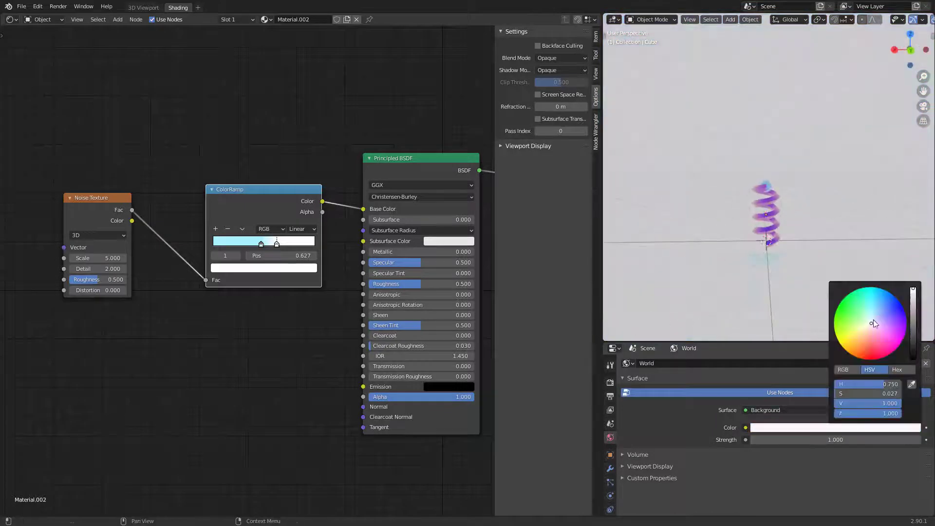
# Enable Ambient Occlusion, Bloom and Screen Space Reflections in the Eevee render settings
pyautogui.click(611, 383)
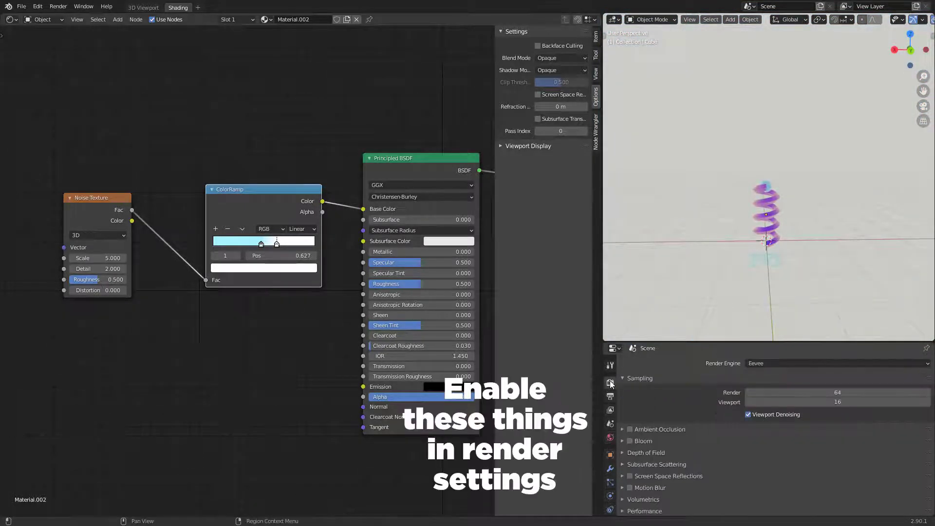
pyautogui.scroll(-1, 636, 416)
pyautogui.click(629, 422)
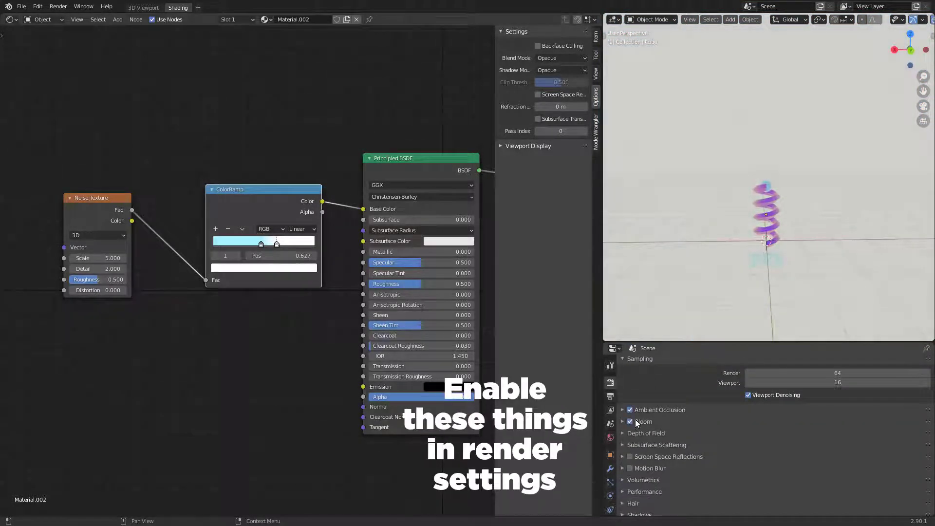
pyautogui.moveTo(767, 229); pyautogui.dragTo(787, 221, button='middle')
pyautogui.scroll(2, 776, 238)
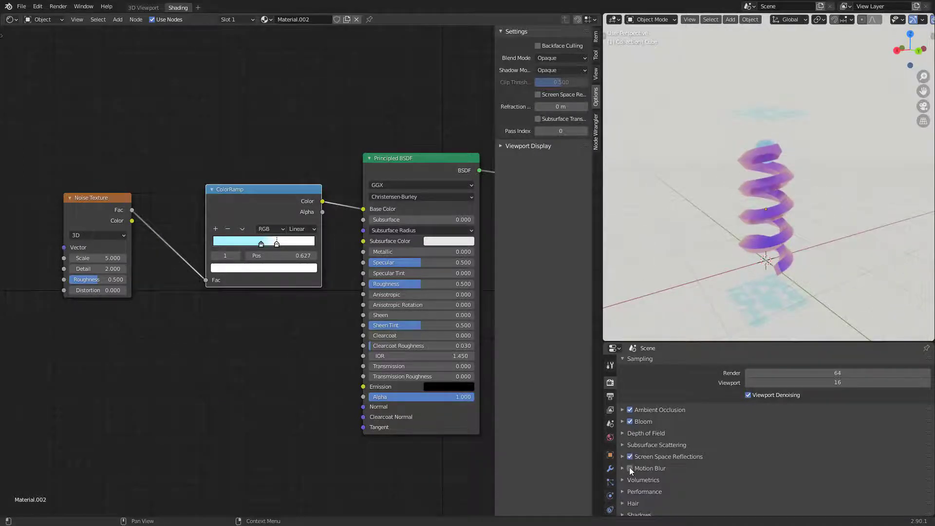
pyautogui.scroll(-1, 658, 431)
pyautogui.moveTo(831, 249); pyautogui.dragTo(895, 179, button='middle')
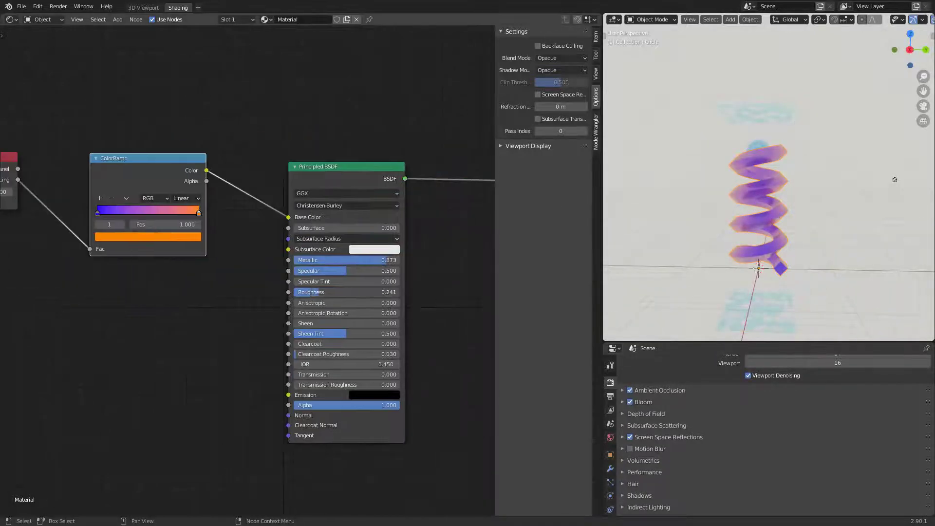
pyautogui.moveTo(767, 263)
pyautogui.mouseDown(button='middle')
pyautogui.moveTo(787, 256)
pyautogui.moveTo(774, 265)
pyautogui.mouseUp(button='middle')
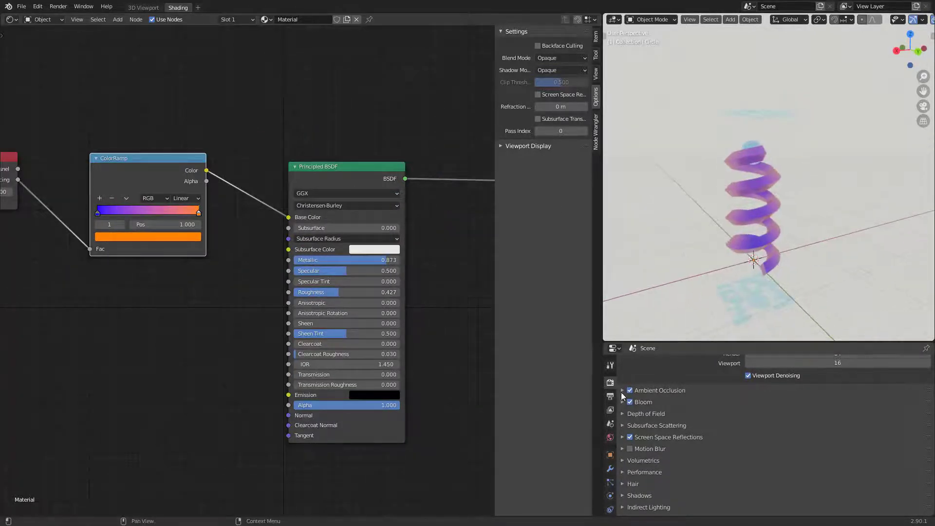
# Duplicate the world's Background node and combine both through a Mix Shader feeding the World Output
pyautogui.click(53, 40)
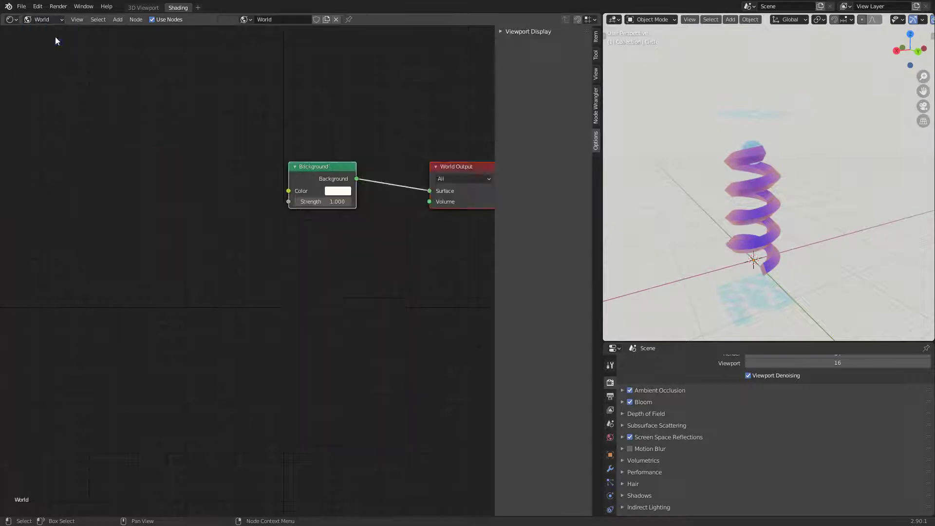
pyautogui.moveTo(375, 297); pyautogui.dragTo(412, 337, button='middle')
pyautogui.scroll(-2, 412, 337)
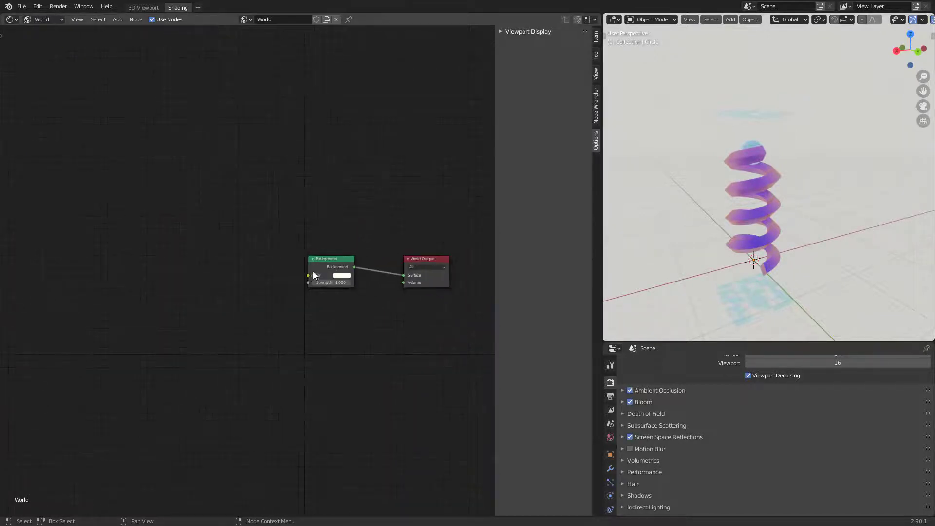
pyautogui.moveTo(318, 268); pyautogui.dragTo(256, 261)
pyautogui.hotkey('shift', 'd')
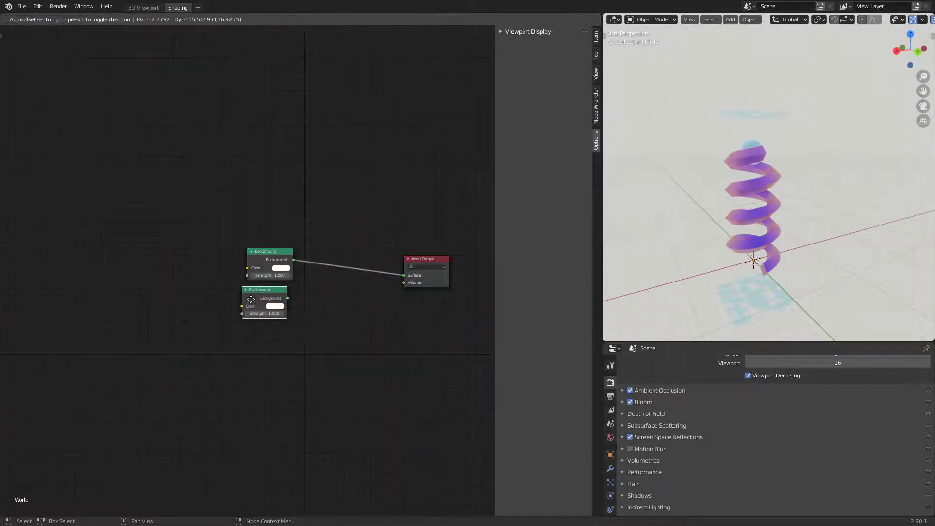
pyautogui.click(263, 297)
pyautogui.keyDown('ctrl'); pyautogui.keyDown('shift'); pyautogui.moveTo(269, 250); pyautogui.dragTo(275, 311, button='right'); pyautogui.keyUp('shift'); pyautogui.keyUp('ctrl')
pyautogui.moveTo(343, 272); pyautogui.dragTo(343, 211)
# Add a Light Path node and connect Is Camera Ray to the world Mix Shader's Fac
pyautogui.hotkey('shift', 'a')
pyautogui.click(343, 212)
pyautogui.write('ligh')
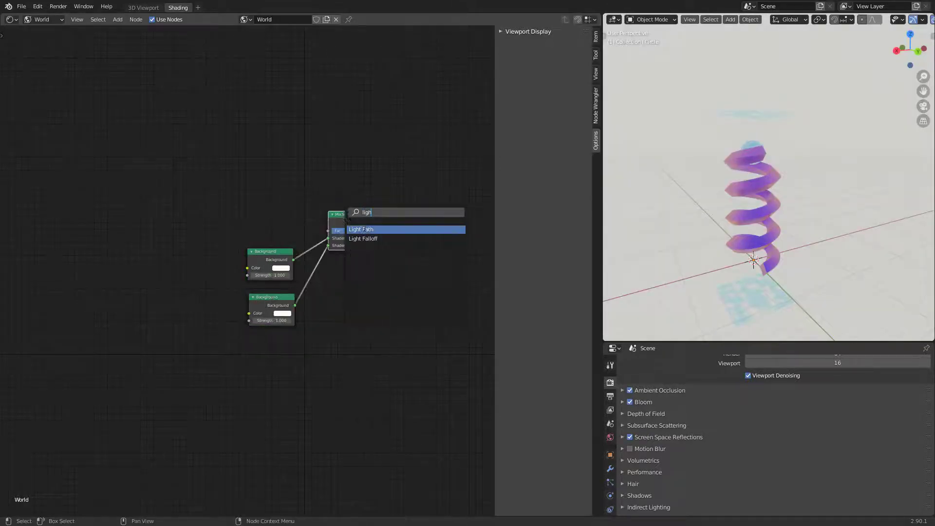
pyautogui.press('Return')
pyautogui.click(125, 118)
pyautogui.moveTo(171, 129); pyautogui.dragTo(327, 230)
# Try black as the color of the second world Background node
pyautogui.moveTo(353, 314); pyautogui.dragTo(419, 298, button='middle')
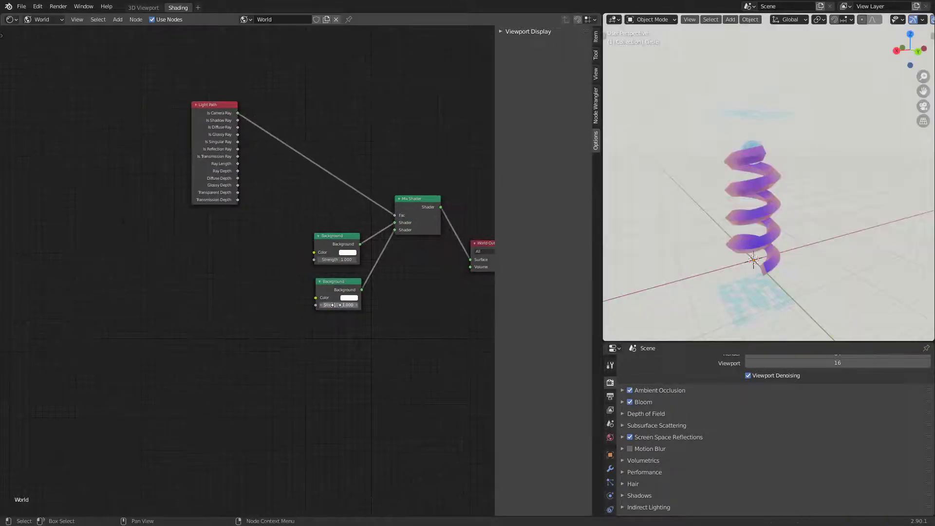
pyautogui.click(349, 297)
pyautogui.moveTo(398, 220); pyautogui.dragTo(399, 258)
pyautogui.moveTo(810, 249); pyautogui.dragTo(790, 250, button='middle')
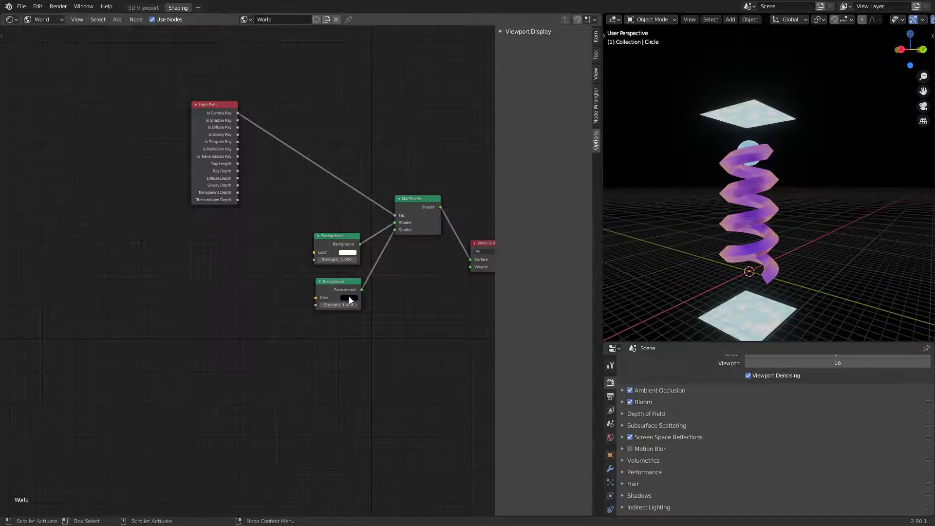
pyautogui.moveTo(347, 297); pyautogui.dragTo(346, 298)
# Adjust the first world Background to a near-white color and set the second one to salmon pink
pyautogui.click(348, 253)
pyautogui.moveTo(370, 187); pyautogui.dragTo(368, 182)
pyautogui.click(353, 301)
pyautogui.moveTo(396, 252); pyautogui.dragTo(367, 240)
# Set the Mix node's Fac to 0.300 in the sphere's material
pyautogui.moveTo(735, 204); pyautogui.dragTo(744, 212, button='middle')
pyautogui.click(744, 212)
pyautogui.scroll(6, 744, 212)
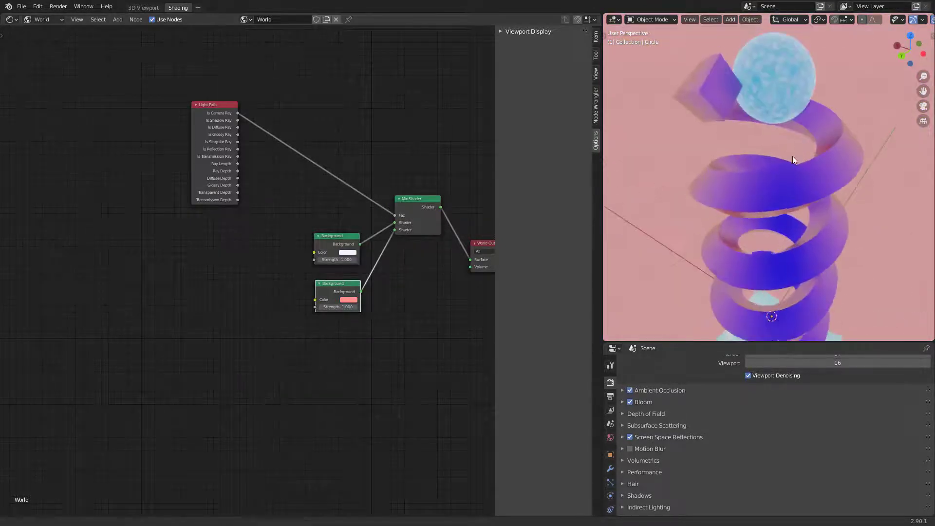
pyautogui.moveTo(793, 156); pyautogui.dragTo(743, 121, button='middle')
pyautogui.click(743, 125)
pyautogui.scroll(-6, 747, 126)
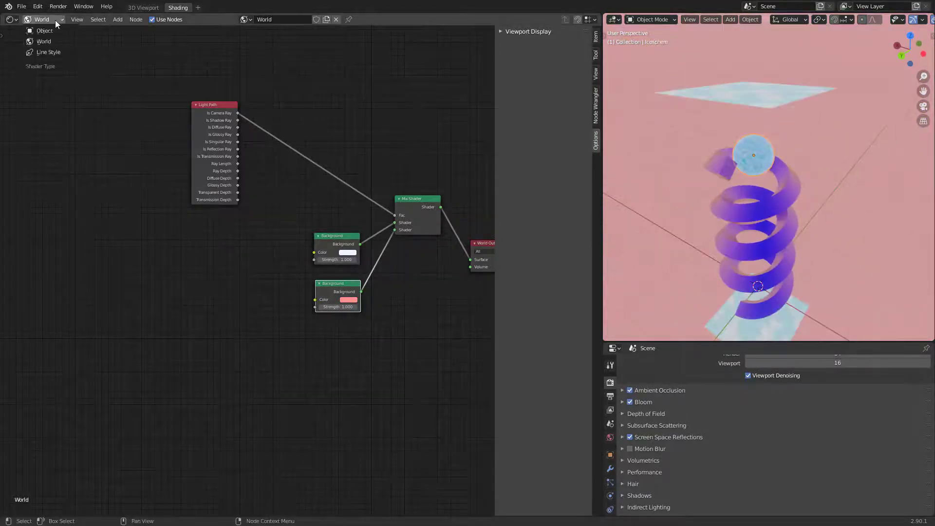
pyautogui.click(45, 30)
pyautogui.scroll(7, 395, 348)
pyautogui.moveTo(395, 349); pyautogui.dragTo(514, 332, button='middle')
pyautogui.scroll(5, 739, 183)
pyautogui.moveTo(789, 229); pyautogui.dragTo(752, 217, button='middle')
pyautogui.moveTo(405, 272); pyautogui.dragTo(399, 273)
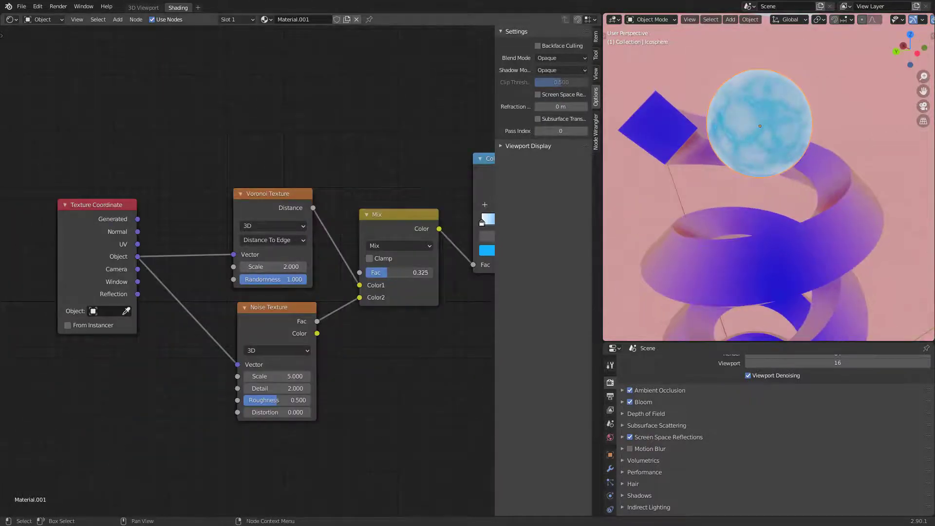
# Split a strip off the lower part of the node editor and turn it into a Timeline
pyautogui.moveTo(480, 229); pyautogui.dragTo(359, 237, button='middle')
pyautogui.scroll(-7, 803, 235)
pyautogui.moveTo(803, 236); pyautogui.dragTo(688, 236, button='middle')
pyautogui.scroll(-3, 688, 236)
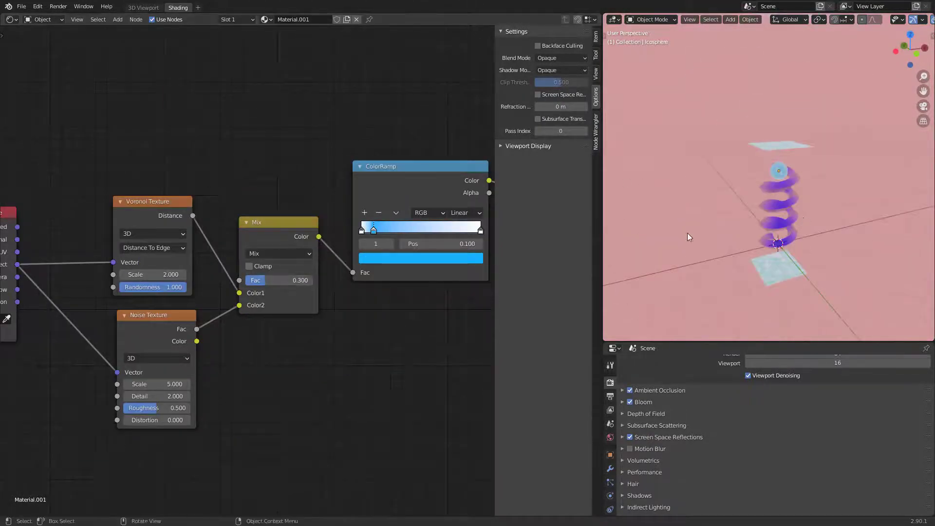
pyautogui.moveTo(2, 513); pyautogui.dragTo(19, 452)
pyautogui.moveTo(232, 327)
pyautogui.mouseDown(button='middle')
pyautogui.moveTo(327, 310)
pyautogui.moveTo(305, 315)
pyautogui.mouseUp(button='middle')
pyautogui.click(144, 7)
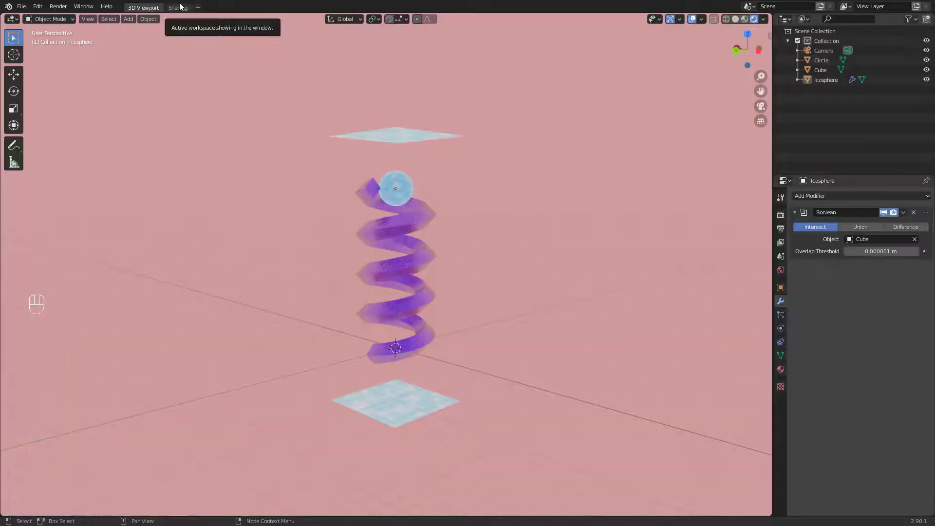
pyautogui.click(178, 8)
pyautogui.moveTo(753, 214); pyautogui.dragTo(781, 194, button='middle')
pyautogui.scroll(2, 788, 168)
pyautogui.click(784, 171)
pyautogui.click(784, 171)
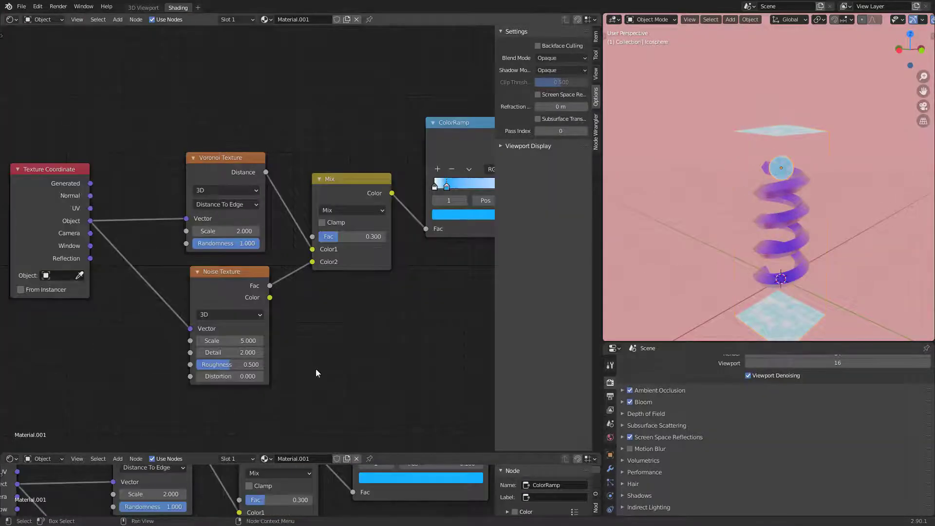
pyautogui.moveTo(317, 372); pyautogui.dragTo(340, 346, button='middle')
pyautogui.click(12, 459)
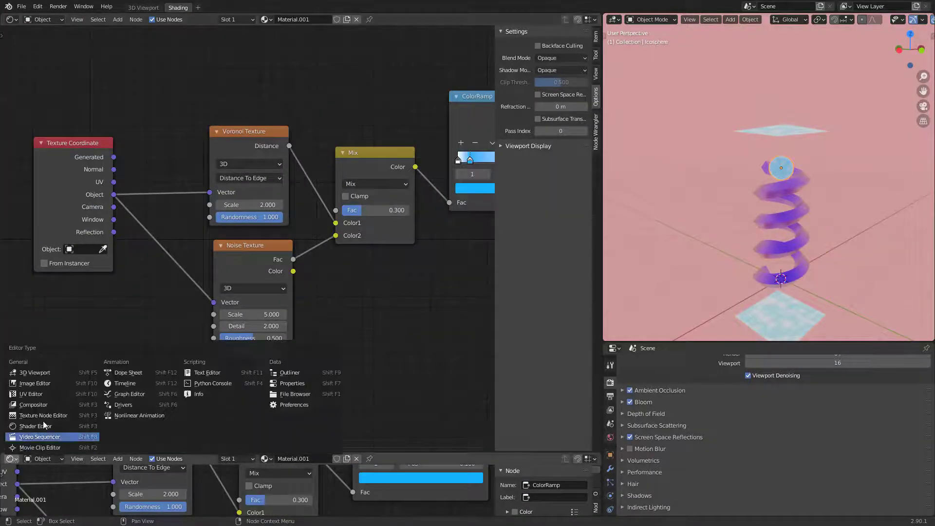
pyautogui.click(129, 386)
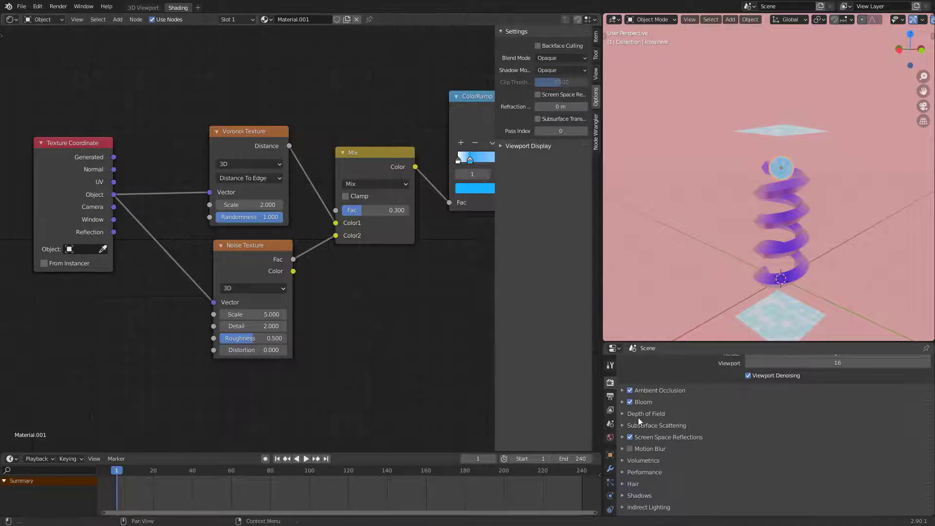
# Set the sphere's Z location to -8 m
pyautogui.click(609, 456)
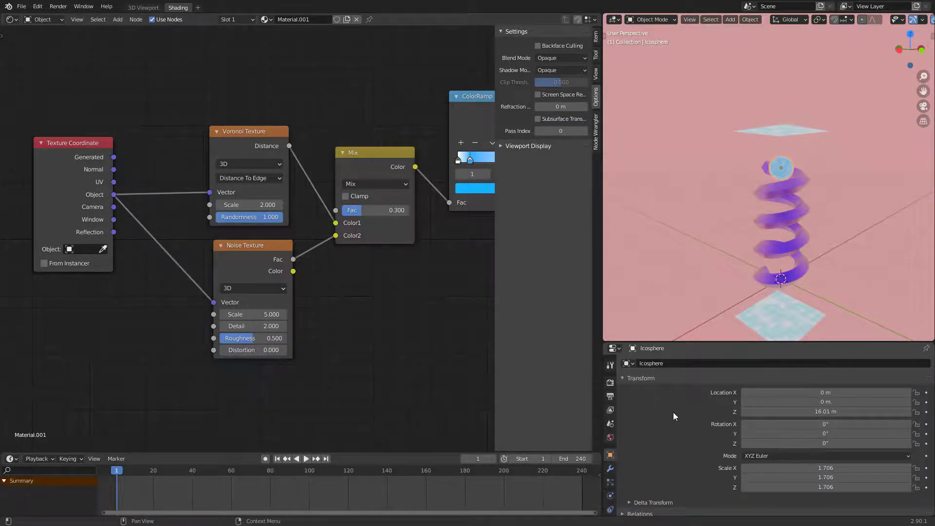
pyautogui.moveTo(823, 413); pyautogui.dragTo(779, 412)
pyautogui.moveTo(827, 292); pyautogui.dragTo(784, 248, button='middle')
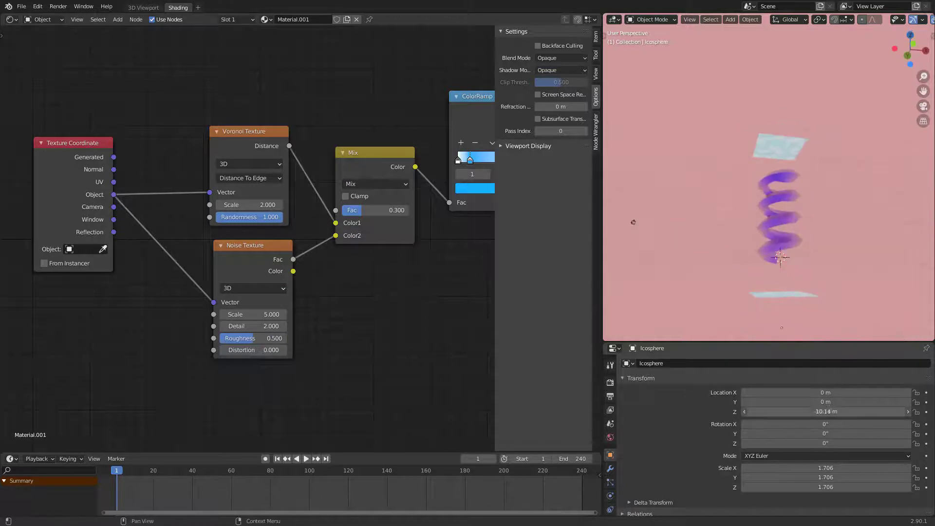
pyautogui.click(827, 411)
pyautogui.write('-8')
pyautogui.press('Return')
pyautogui.moveTo(721, 273); pyautogui.dragTo(711, 304, button='middle')
# At frame 0, insert a single keyframe on the sphere's Z location only
pyautogui.click(114, 471)
pyautogui.press('i')
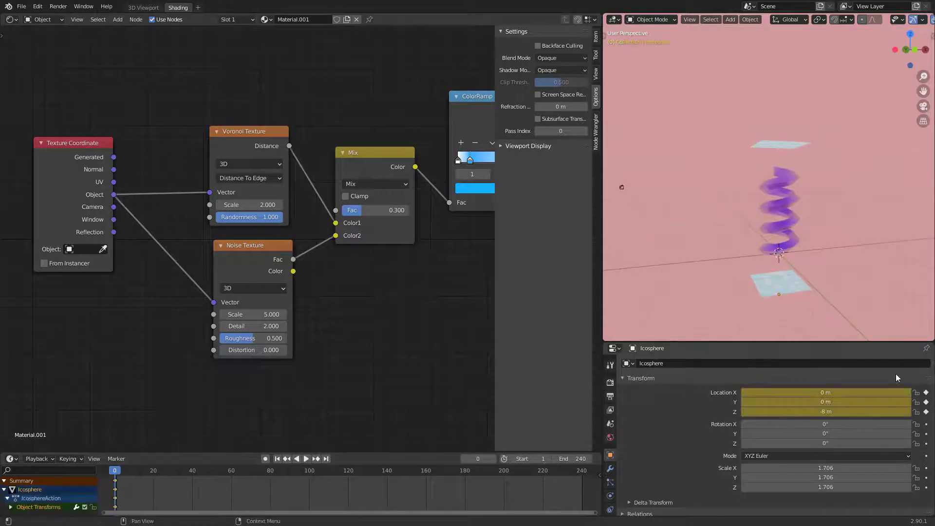
pyautogui.hotkey('ctrl', 'z')
pyautogui.rightClick(823, 411)
pyautogui.click(813, 370)
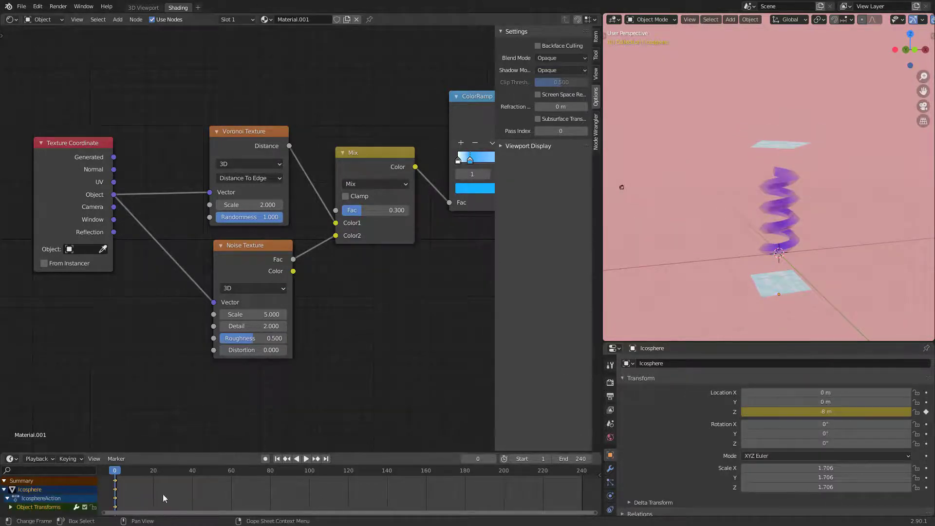
# Enlarge the Timeline area and move the playhead to frame 40
pyautogui.moveTo(210, 452); pyautogui.dragTo(195, 397)
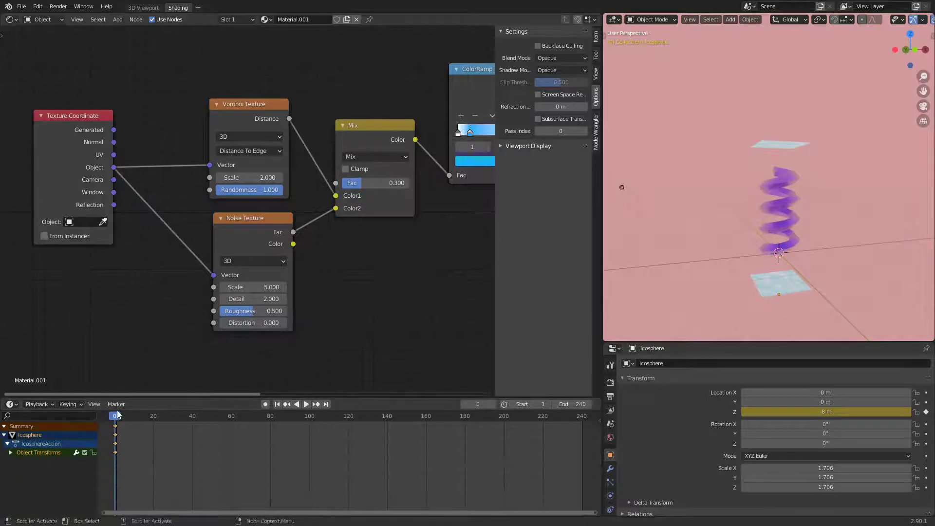
pyautogui.press('space')
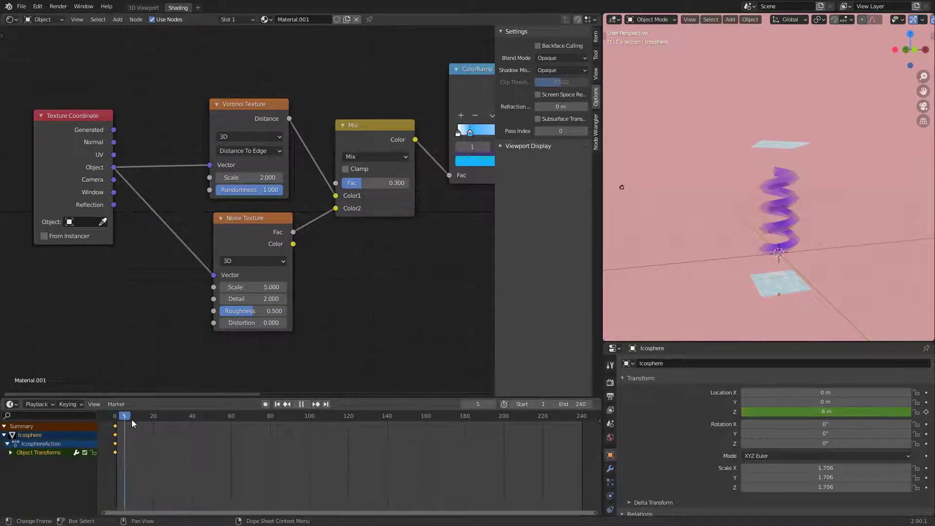
pyautogui.moveTo(193, 424); pyautogui.dragTo(193, 430)
pyautogui.press('space')
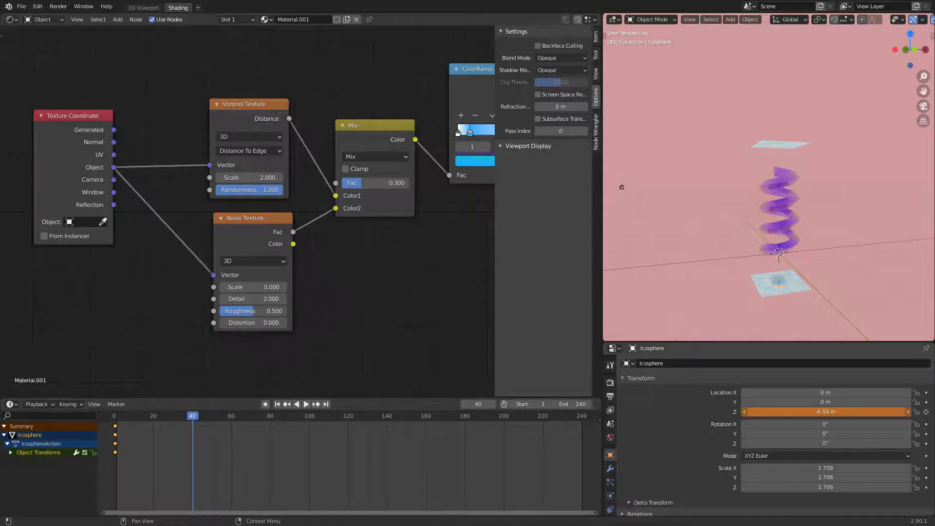
# At frame 40, set the sphere's Z location to 24 m and insert a single keyframe on it
pyautogui.moveTo(812, 411)
pyautogui.mouseDown()
pyautogui.moveTo(850, 412)
pyautogui.moveTo(827, 411)
pyautogui.mouseUp()
pyautogui.click(826, 412)
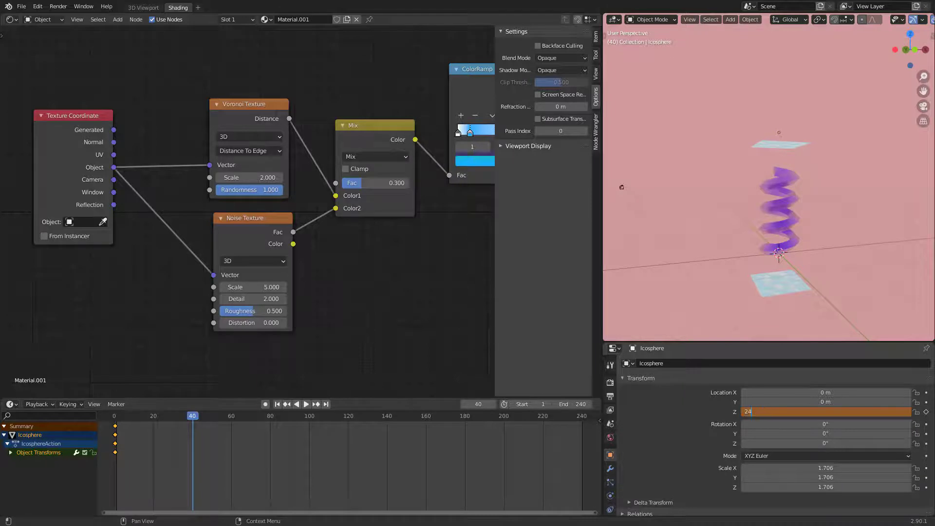
pyautogui.write('24')
pyautogui.press('Return')
pyautogui.rightClick(796, 412)
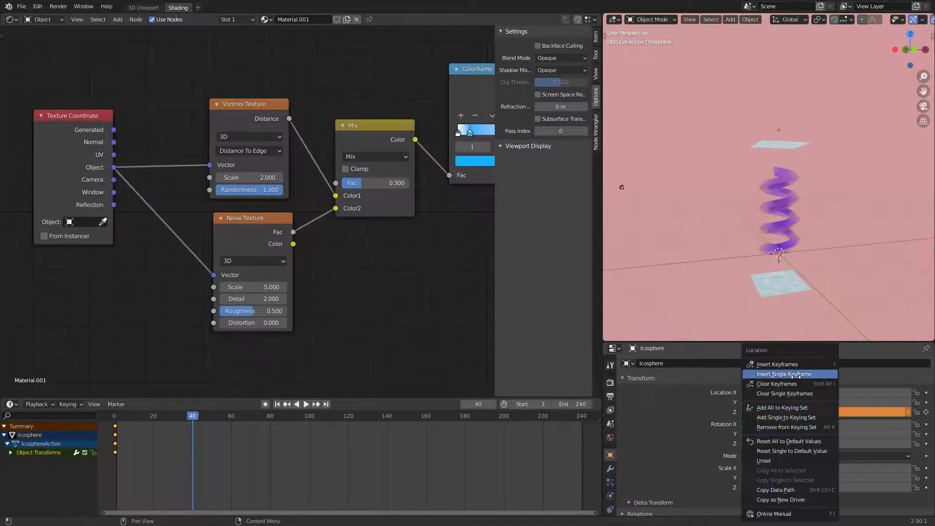
pyautogui.click(796, 374)
pyautogui.hotkey('shift', 'Left')
pyautogui.press('space')
pyautogui.press('space')
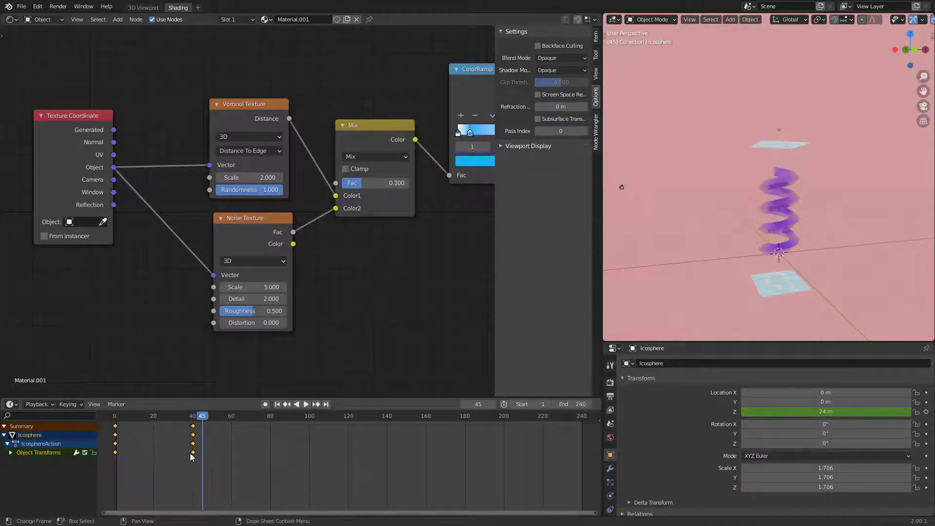
# Move the sphere's frame 40 keyframe to frame 60 and play the animation from the start
pyautogui.write('g20')
pyautogui.press('Return')
pyautogui.moveTo(193, 452); pyautogui.dragTo(234, 451)
pyautogui.scroll(6, 224, 457)
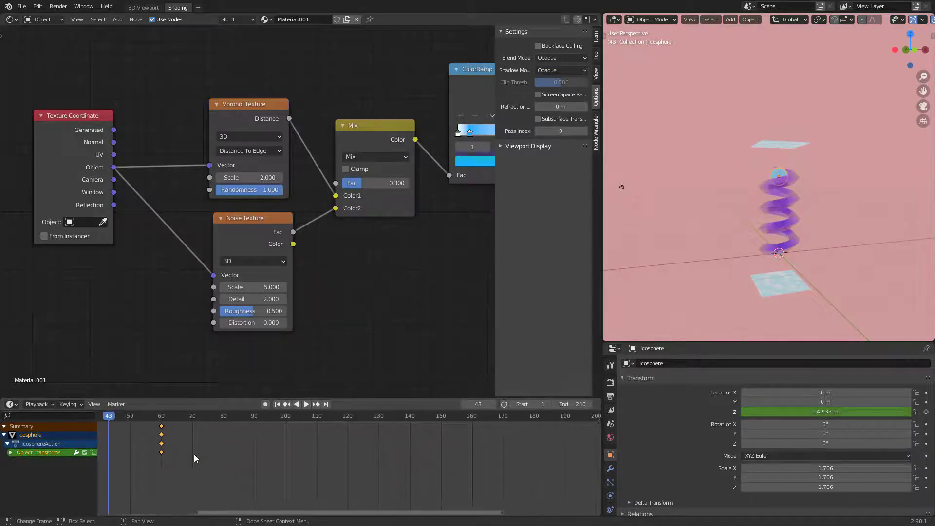
pyautogui.scroll(-6, 194, 457)
pyautogui.click(115, 420)
pyautogui.press('space')
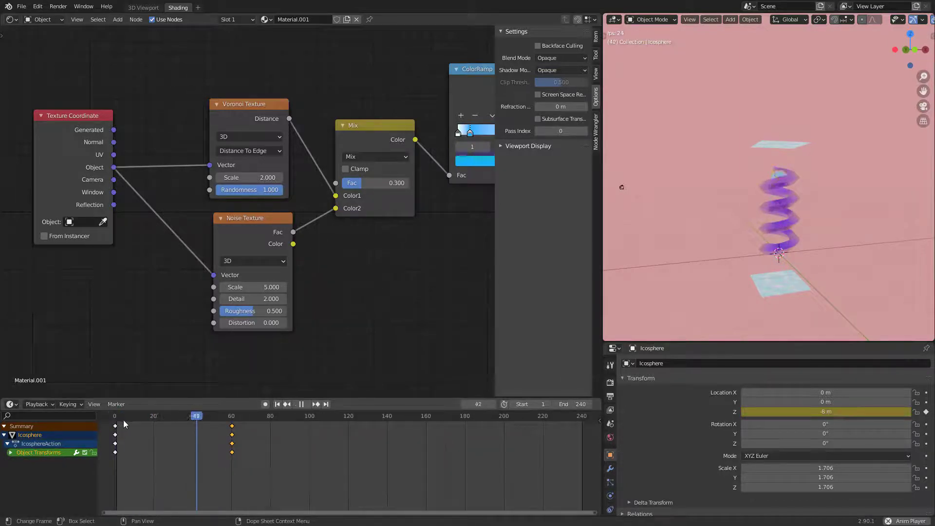
pyautogui.press('space')
# Set the interpolation mode of the sphere's location keyframes to Linear
pyautogui.moveTo(251, 466); pyautogui.dragTo(194, 428)
pyautogui.rightClick(115, 424)
pyautogui.moveTo(118, 447)
pyautogui.click(154, 393)
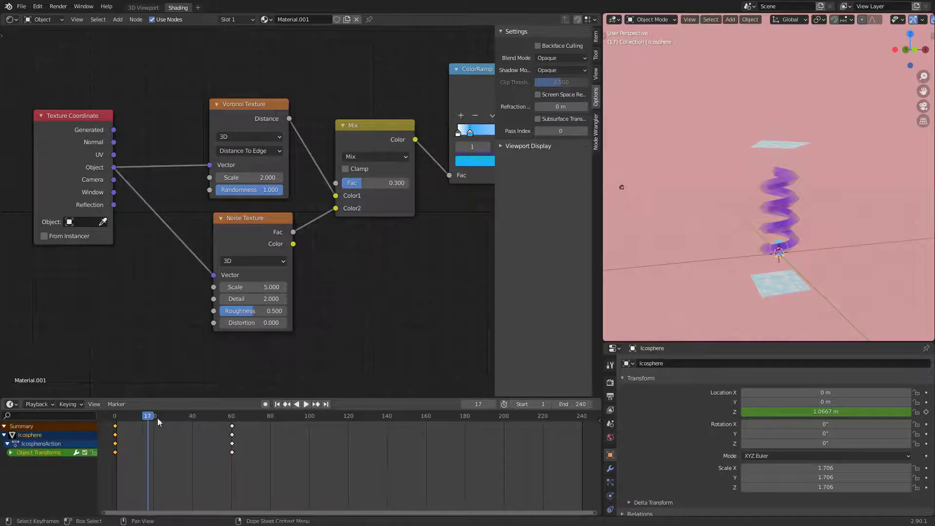
# Repeat the sphere's alternating location keyframes at frames 120, 180 and 240, and play back the looping motion
pyautogui.moveTo(158, 419); pyautogui.dragTo(125, 432)
pyautogui.hotkey('ctrl', 'v')
pyautogui.hotkey('ctrl', 'v')
pyautogui.hotkey('ctrl', 'v')
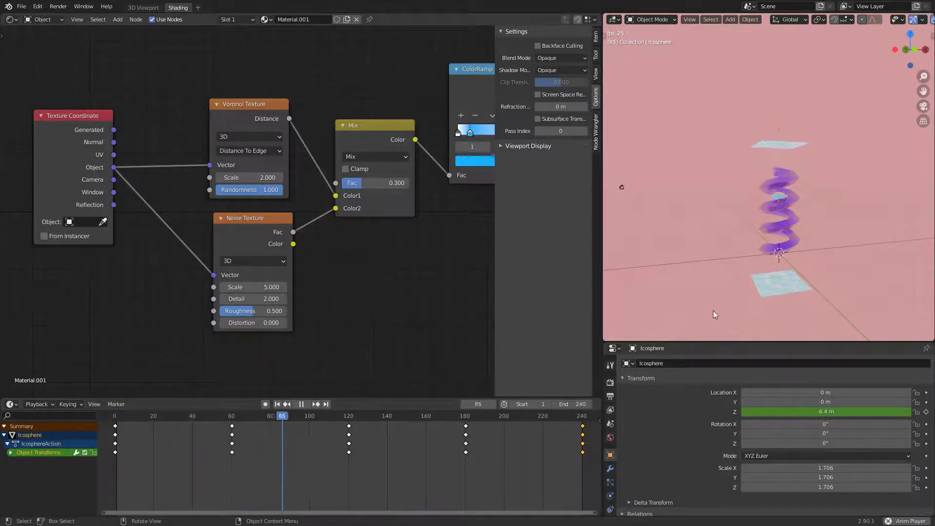
pyautogui.press('space')
pyautogui.moveTo(283, 429); pyautogui.dragTo(213, 419)
pyautogui.press('space')
pyautogui.press('space')
pyautogui.press('space')
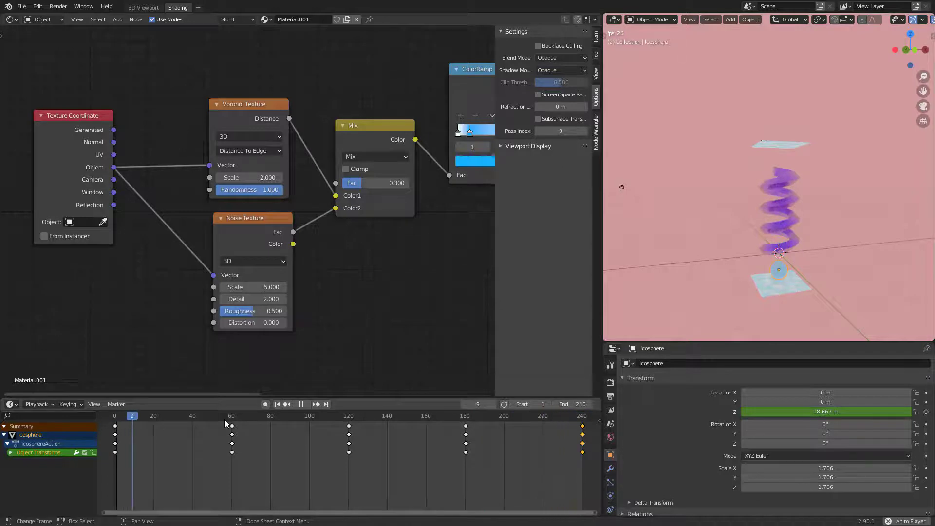
pyautogui.press('space')
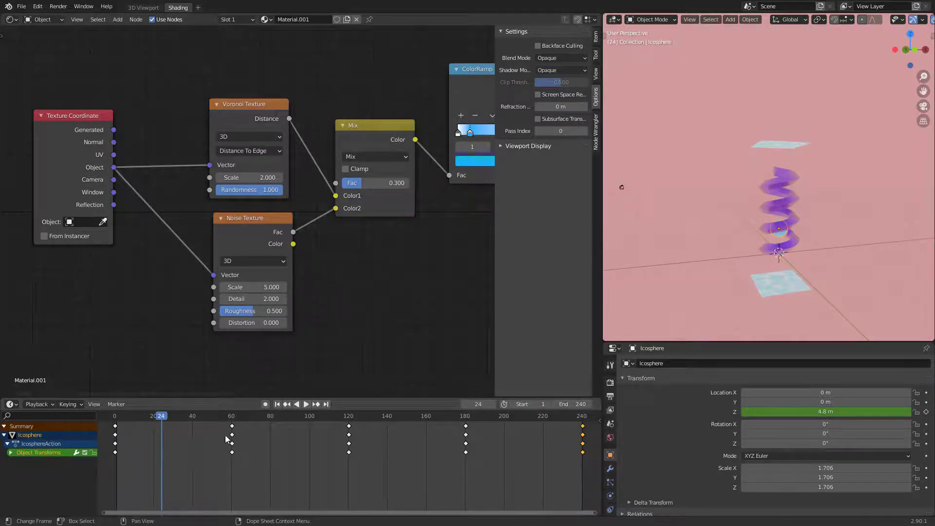
# Turn the sphere's frame 60 and 120 keyframes into holds at frames 55–65 and 115–125, and delete the frame 180 keyframe
pyautogui.moveTo(231, 426); pyautogui.dragTo(229, 426)
pyautogui.keyDown('ctrl'); pyautogui.scroll(2, 210, 431); pyautogui.keyUp('ctrl')
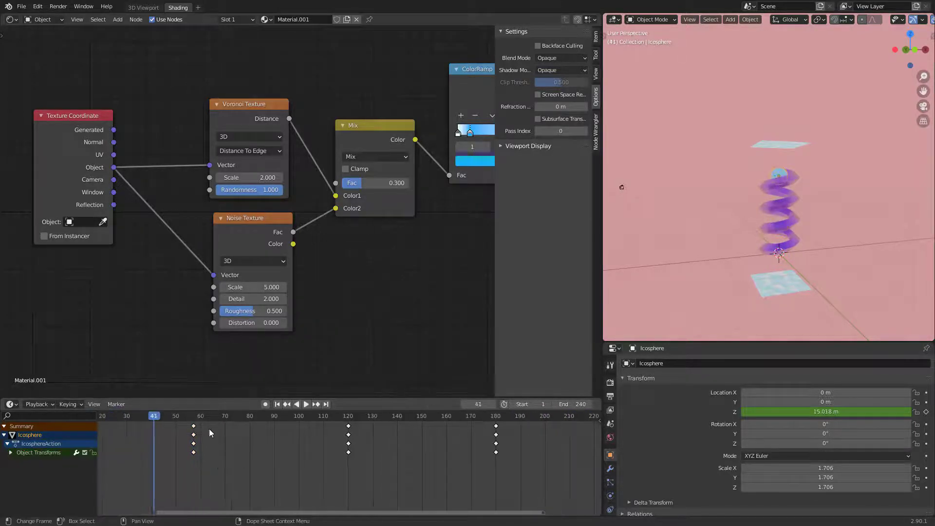
pyautogui.moveTo(218, 426); pyautogui.dragTo(338, 429)
pyautogui.hotkey('ctrl', 'v')
pyautogui.hotkey('ctrl', 'z')
pyautogui.hotkey('ctrl', 'v')
pyautogui.moveTo(371, 428); pyautogui.dragTo(521, 453)
pyautogui.hotkey('ctrl', 'v')
pyautogui.hotkey('ctrl', 'z')
pyautogui.click(361, 419)
pyautogui.hotkey('ctrl', 'v')
pyautogui.click(521, 452)
pyautogui.press('x')
pyautogui.click(568, 452)
# Copy the sphere's 55–65 keyframe pair to frames 175–185
pyautogui.moveTo(200, 461); pyautogui.dragTo(249, 425)
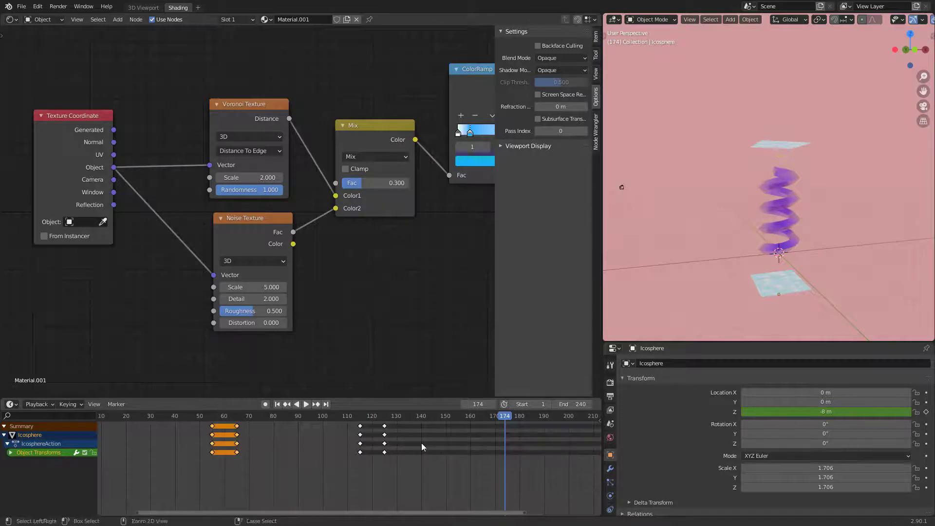
pyautogui.click(507, 417)
pyautogui.hotkey('ctrl', 'v')
# Move the sphere's last keyframe to frame 235 and its first keyframe to frame 5
pyautogui.moveTo(460, 513); pyautogui.dragTo(566, 513)
pyautogui.moveTo(528, 453); pyautogui.dragTo(517, 452)
pyautogui.moveTo(512, 513); pyautogui.dragTo(339, 513)
pyautogui.moveTo(188, 452); pyautogui.dragTo(198, 453)
pyautogui.press('space')
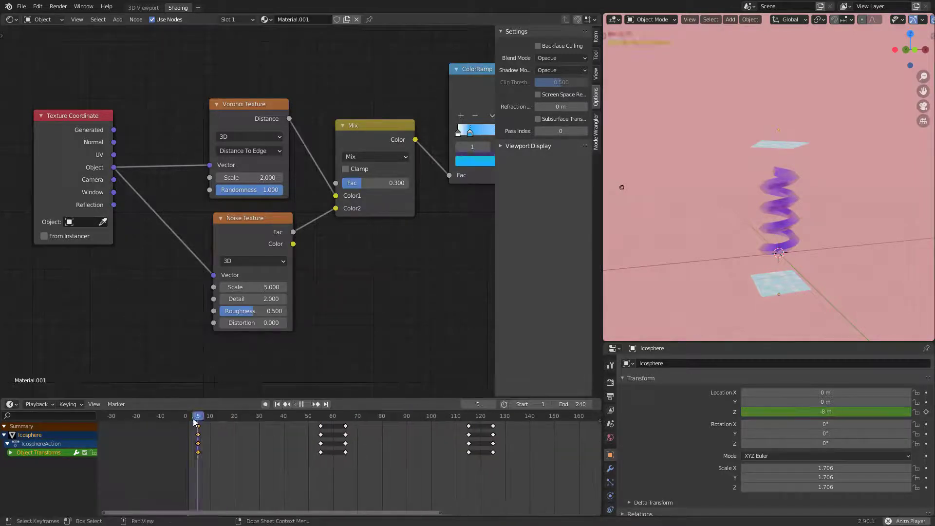
pyautogui.press('space')
# Set the interpolation mode of all the sphere's keyframes to Bezier and play the animation
pyautogui.press('Home')
pyautogui.scroll(-1, 433, 423)
pyautogui.moveTo(570, 477); pyautogui.dragTo(136, 422)
pyautogui.rightClick(140, 427)
pyautogui.moveTo(141, 428)
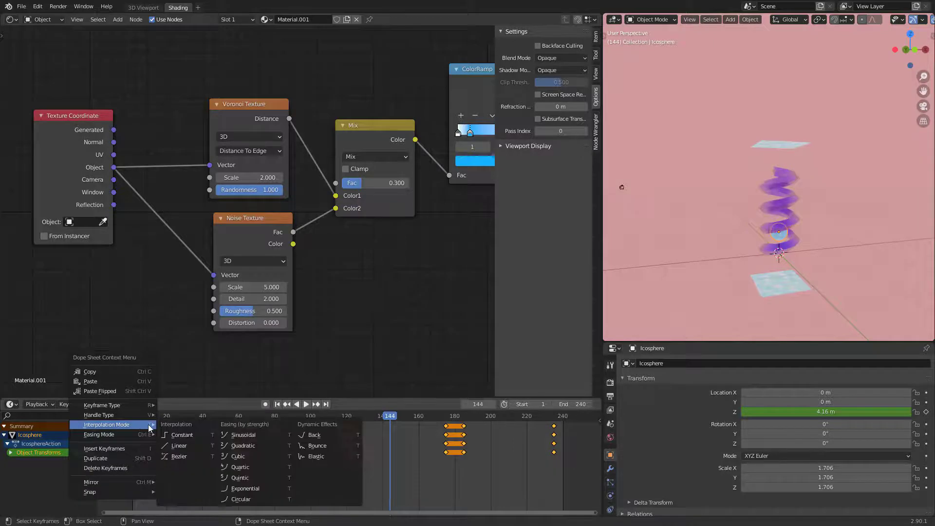
pyautogui.click(189, 456)
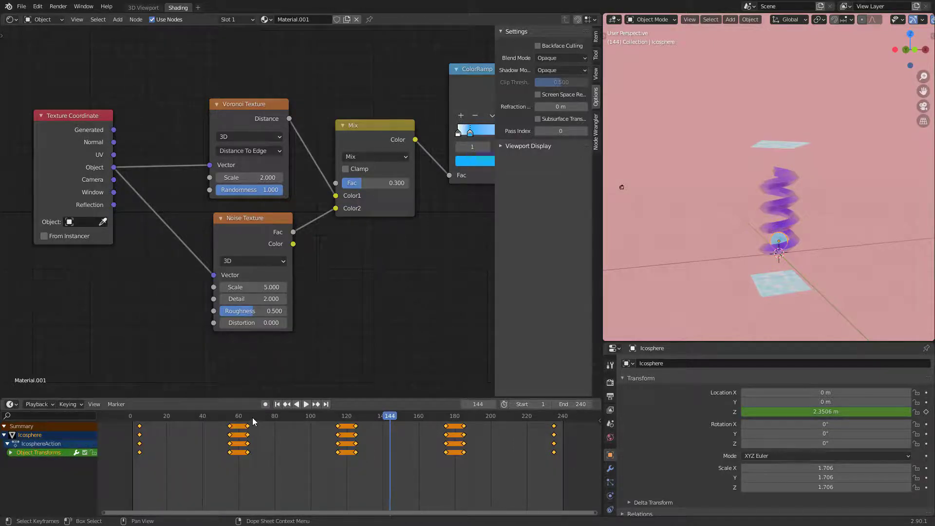
pyautogui.moveTo(246, 418); pyautogui.dragTo(130, 422)
pyautogui.press('space')
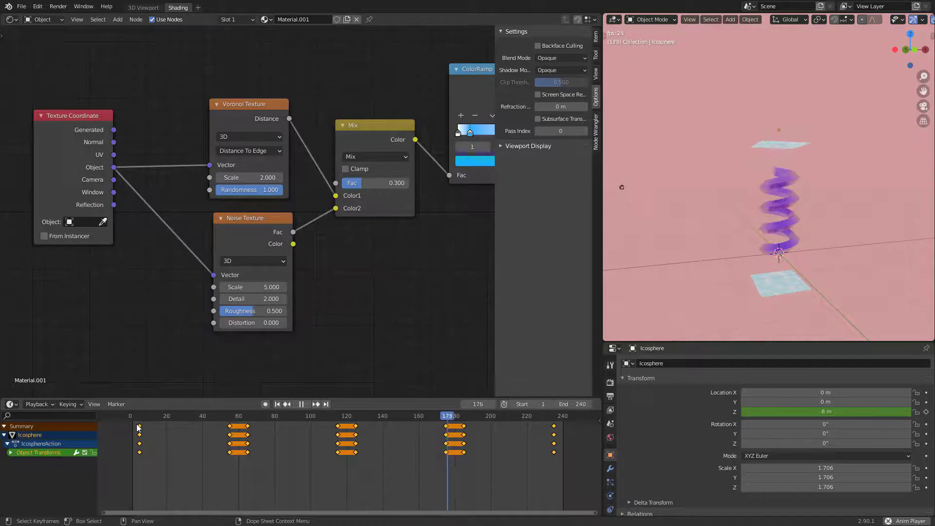
pyautogui.press('Escape')
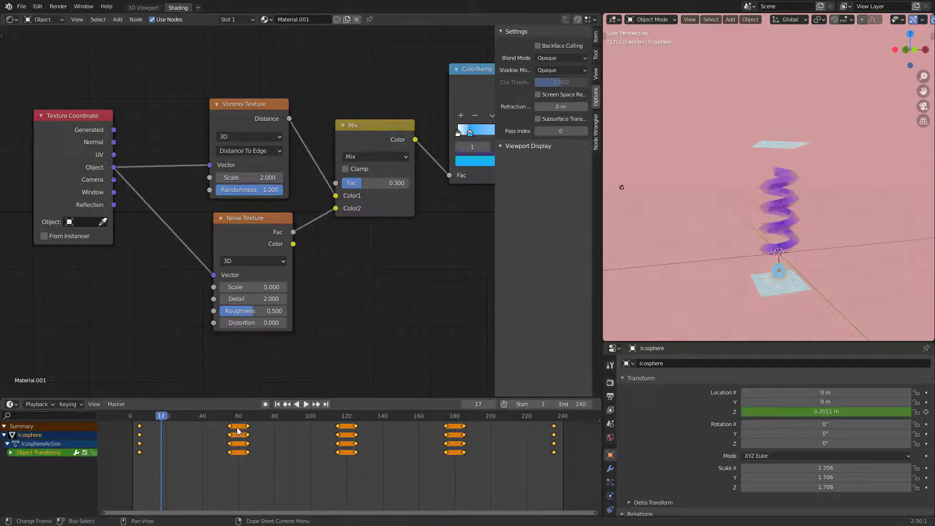
# Delete the sphere's keyframes from frame 175 to frame 235
pyautogui.moveTo(476, 468); pyautogui.dragTo(432, 427)
pyautogui.keyDown('shift'); pyautogui.moveTo(575, 472); pyautogui.dragTo(431, 425); pyautogui.keyUp('shift')
pyautogui.press('Delete')
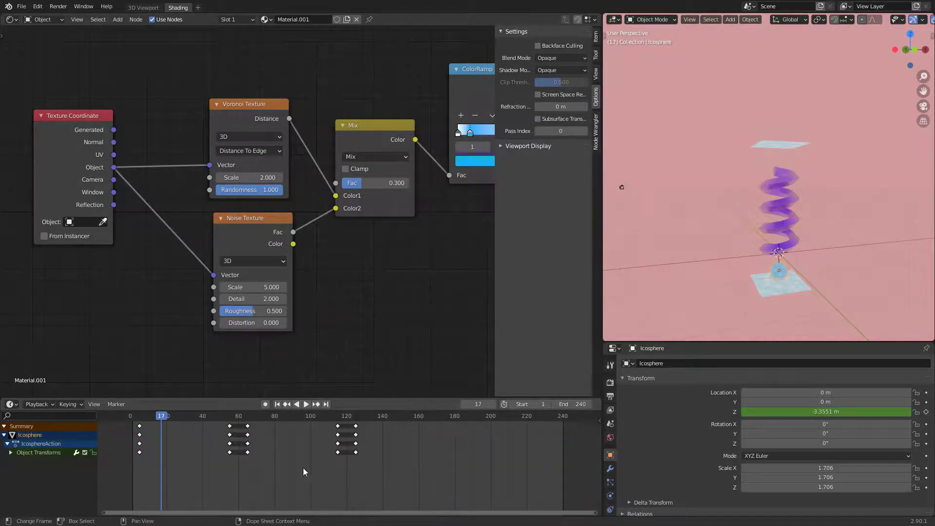
# Slow the sphere's motion by moving the two keyframe holds to frames 115–125 and 235–245, and play it back
pyautogui.moveTo(367, 475); pyautogui.dragTo(227, 425)
pyautogui.hotkey('shift', 'd')
pyautogui.click(335, 433)
pyautogui.moveTo(477, 464); pyautogui.dragTo(441, 425)
pyautogui.press('g')
pyautogui.click(550, 429)
pyautogui.click(554, 417)
pyautogui.press('space')
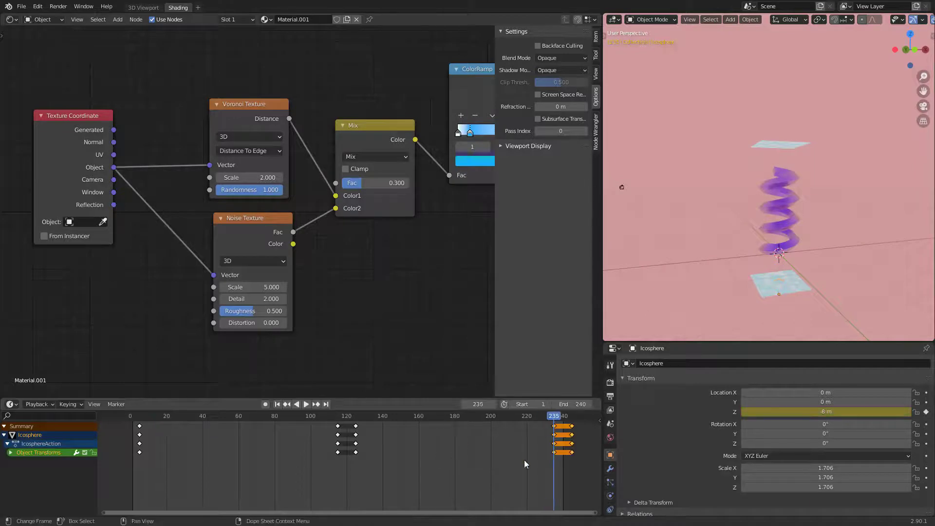
pyautogui.click(526, 458)
pyautogui.click(133, 446)
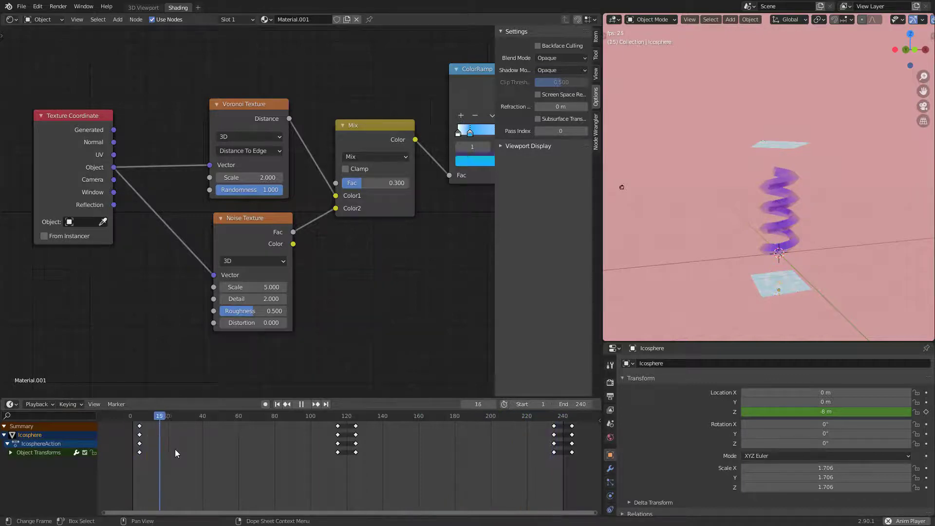
pyautogui.moveTo(203, 445); pyautogui.dragTo(149, 434)
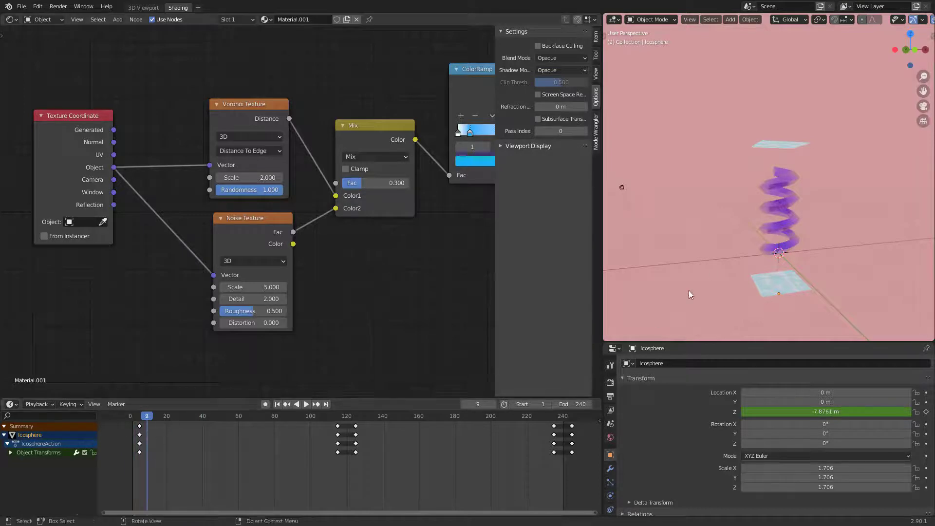
# Select the spiral and insert a single keyframe on its Z rotation of 0° at frame 0
pyautogui.click(785, 225)
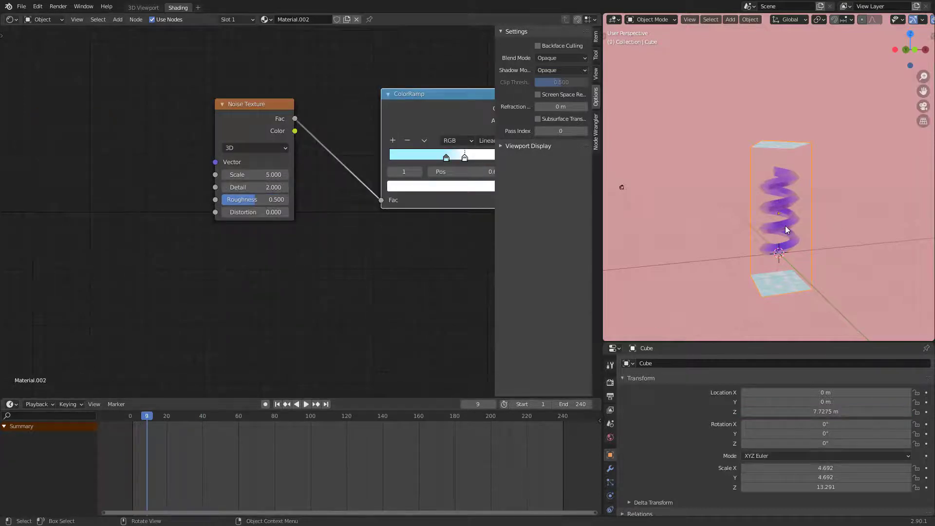
pyautogui.click(785, 226)
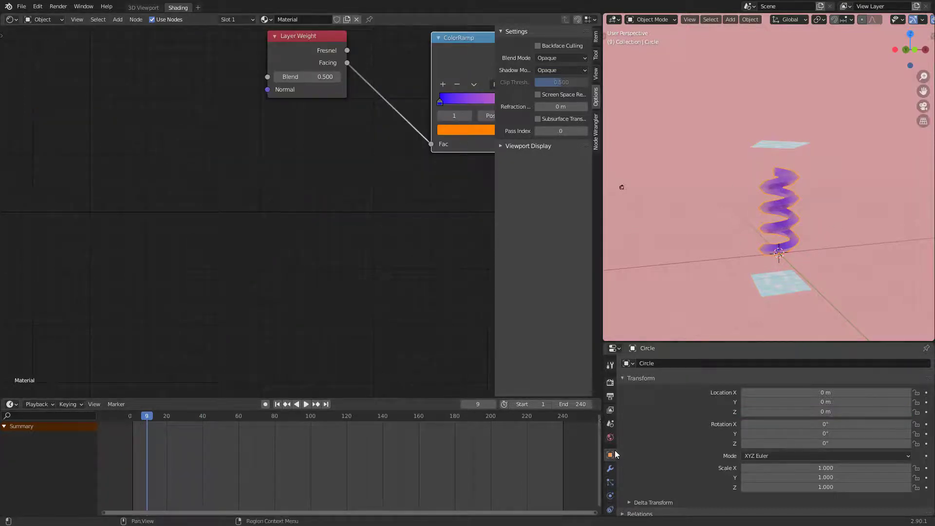
pyautogui.moveTo(773, 443); pyautogui.dragTo(827, 443)
pyautogui.click(803, 444)
pyautogui.write('0')
pyautogui.press('Return')
pyautogui.moveTo(140, 419); pyautogui.dragTo(346, 420)
pyautogui.rightClick(806, 444)
pyautogui.click(788, 361)
pyautogui.hotkey('ctrl', 'z')
pyautogui.rightClick(814, 444)
pyautogui.click(796, 369)
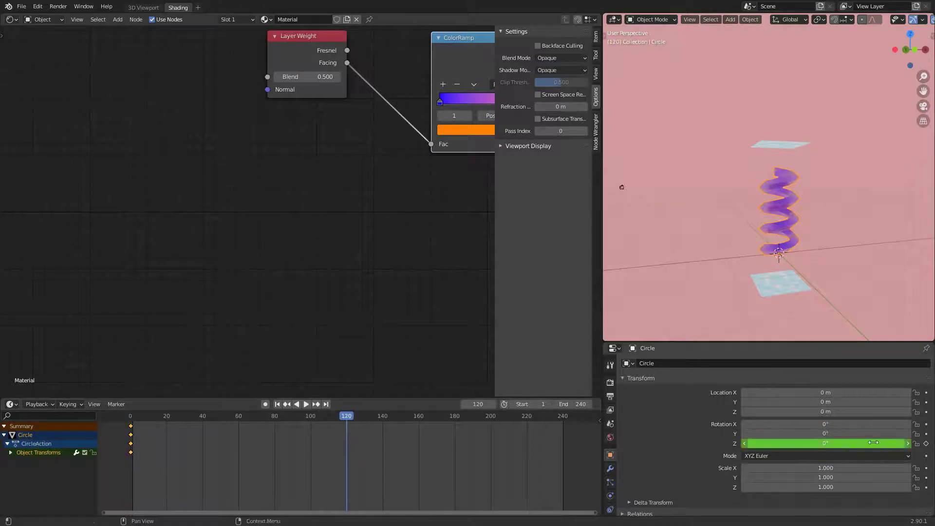
# At frame 120, set the spiral's Z rotation to 120° and insert a single keyframe on it
pyautogui.moveTo(867, 444); pyautogui.dragTo(901, 444)
pyautogui.click(814, 444)
pyautogui.write('120')
pyautogui.press('Return')
pyautogui.rightClick(806, 444)
pyautogui.click(790, 371)
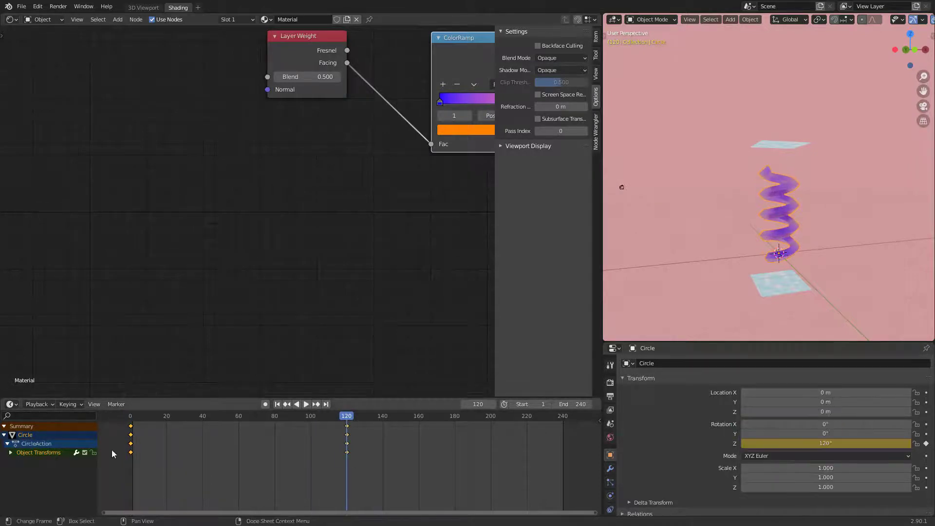
# Copy the spiral's 0° rotation keyframe to frame 240 and adjust the interpolation of all its keyframes
pyautogui.hotkey('ctrl', 'v')
pyautogui.moveTo(344, 419); pyautogui.dragTo(291, 433)
pyautogui.moveTo(582, 465); pyautogui.dragTo(128, 422)
pyautogui.rightClick(128, 424)
pyautogui.moveTo(129, 425)
pyautogui.click(200, 434)
# Play the animation and examine the rotating spiral and moving sphere through the camera view
pyautogui.hotkey('shift', 'Left')
pyautogui.press('space')
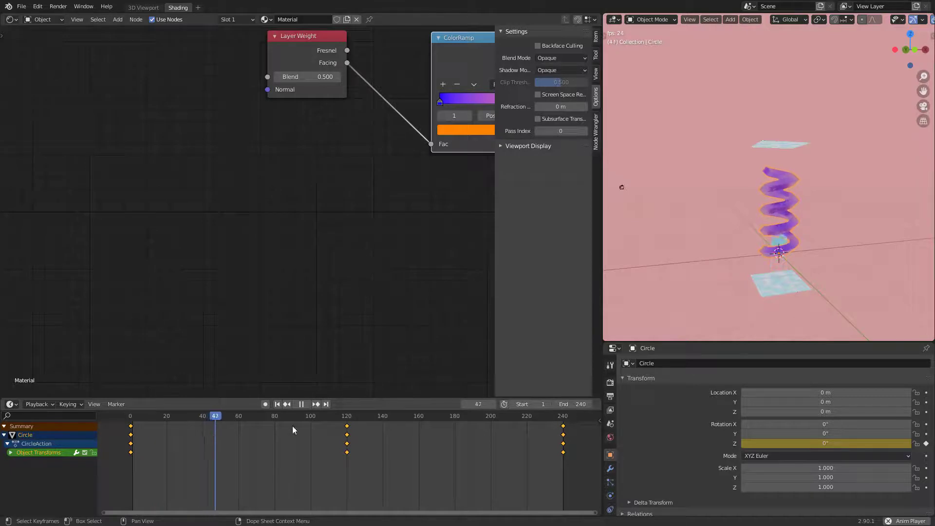
pyautogui.press('KP_0')
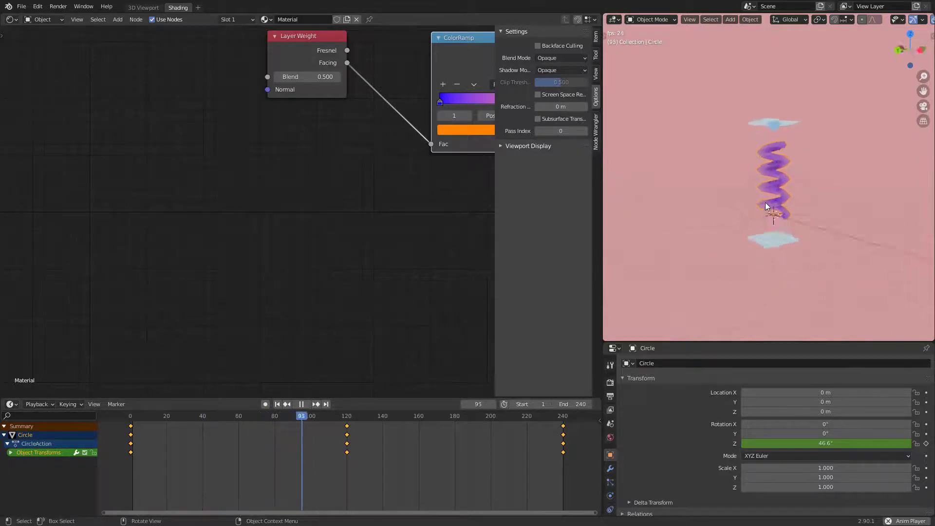
pyautogui.scroll(-3, 780, 229)
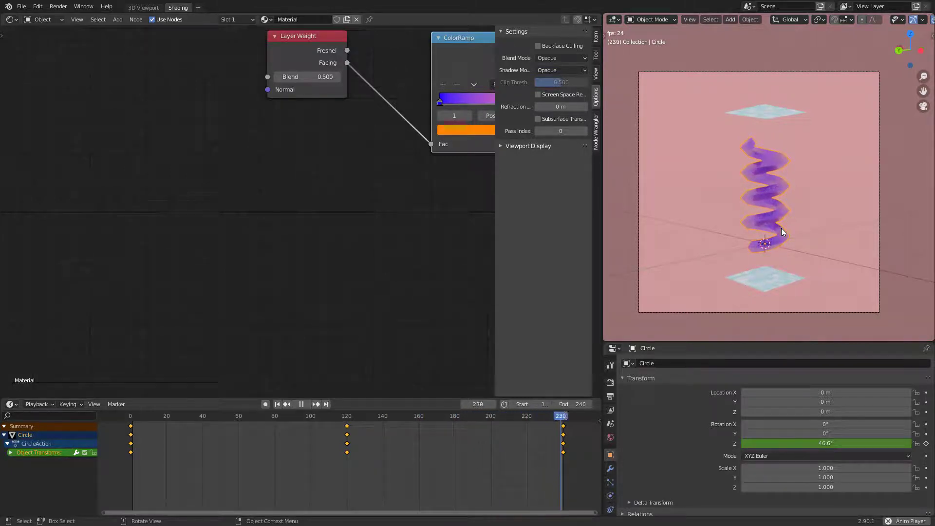
pyautogui.press('space')
pyautogui.moveTo(319, 427); pyautogui.dragTo(200, 420)
# Add Texture Coordinate and Mapping nodes in front of the Noise Texture in the cube's material
pyautogui.click(762, 112)
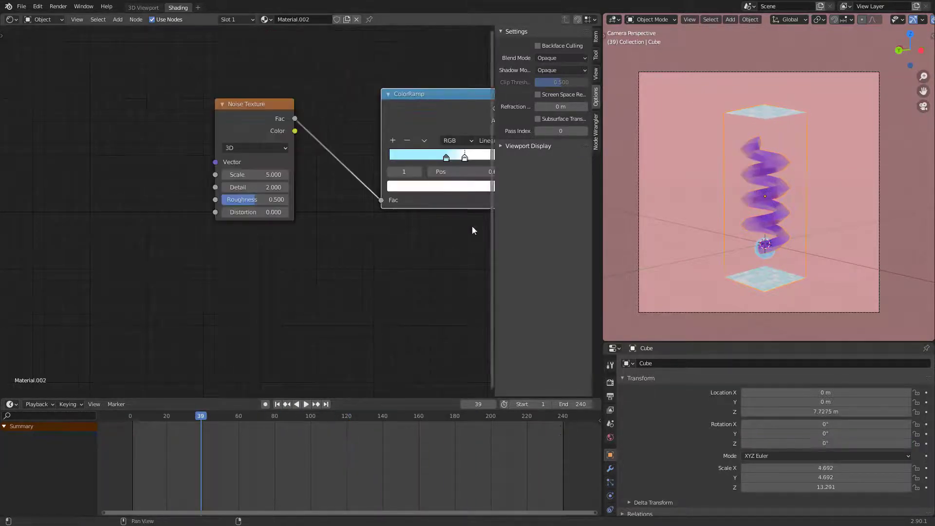
pyautogui.moveTo(353, 291); pyautogui.dragTo(287, 305, button='middle')
pyautogui.scroll(-2, 330, 285)
pyautogui.scroll(-1, 330, 285)
pyautogui.moveTo(241, 282); pyautogui.dragTo(367, 344, button='middle')
pyautogui.scroll(-3, 367, 344)
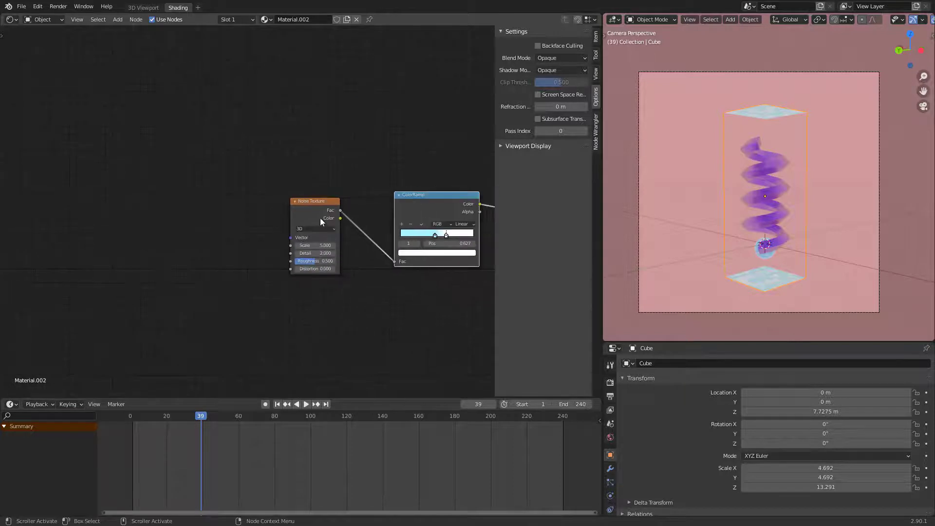
pyautogui.click(311, 202)
pyautogui.hotkey('ctrl', 't')
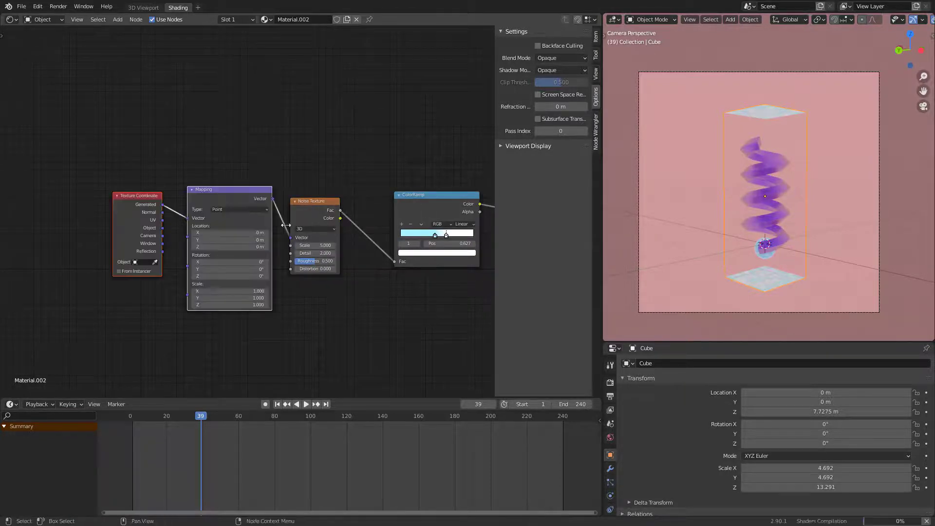
pyautogui.moveTo(364, 321); pyautogui.dragTo(407, 324, button='middle')
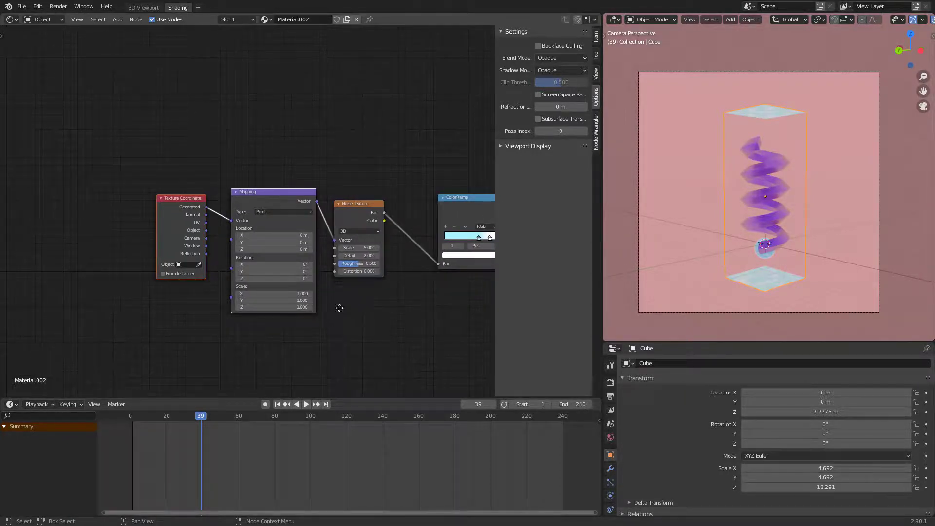
pyautogui.moveTo(339, 309); pyautogui.dragTo(374, 305, button='middle')
pyautogui.moveTo(351, 347); pyautogui.dragTo(365, 344, button='middle')
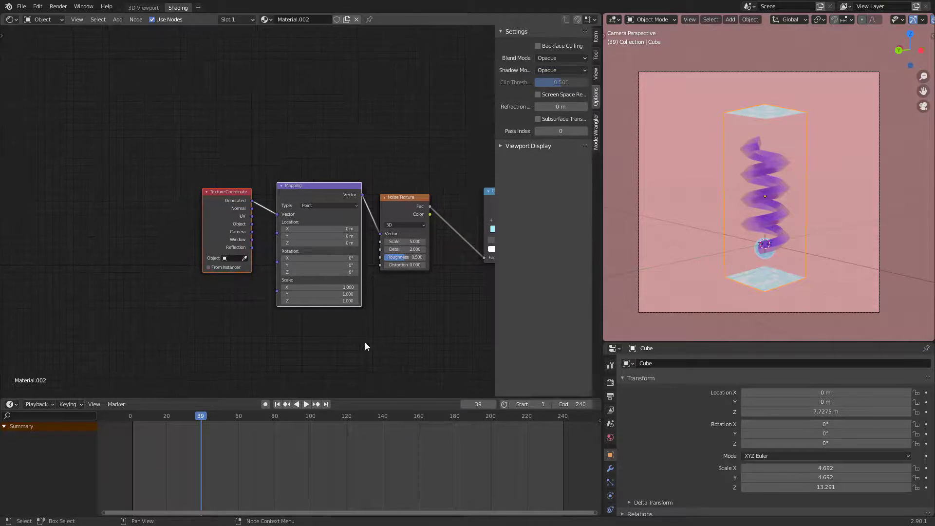
# Move the light blue ColorRamp stop to 0.345 and keyframe the Mapping node's X location at frame 0
pyautogui.press('space')
pyautogui.click(133, 436)
pyautogui.moveTo(132, 432); pyautogui.dragTo(130, 432)
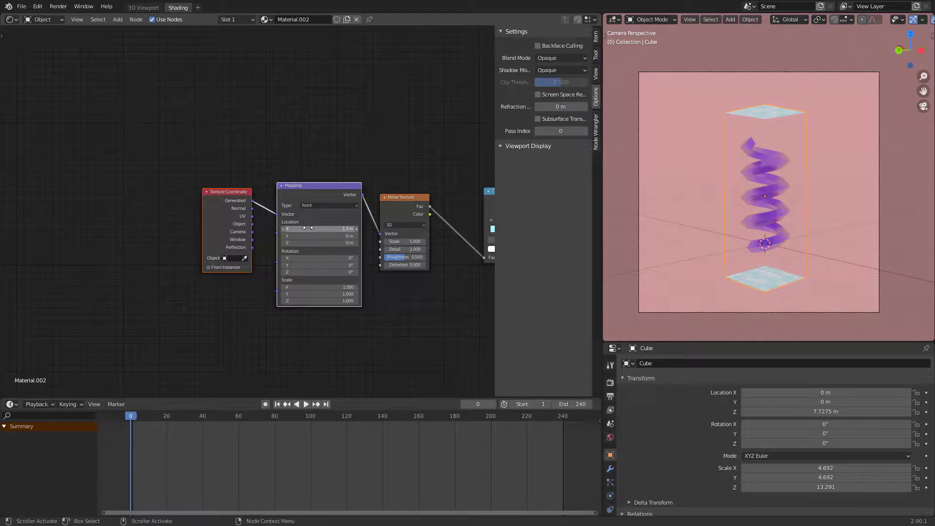
pyautogui.scroll(7, 769, 96)
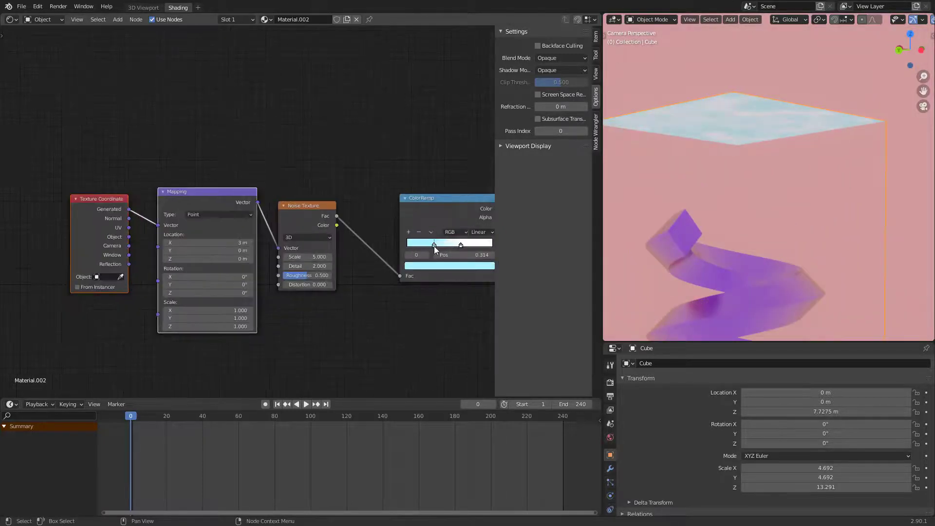
pyautogui.press('i')
# Keyframe a higher X location on the cube material's Mapping node at frame 120 and return it to 0 m with a keyframe at frame 240
pyautogui.moveTo(307, 417); pyautogui.dragTo(346, 430)
pyautogui.moveTo(233, 242); pyautogui.dragTo(239, 243)
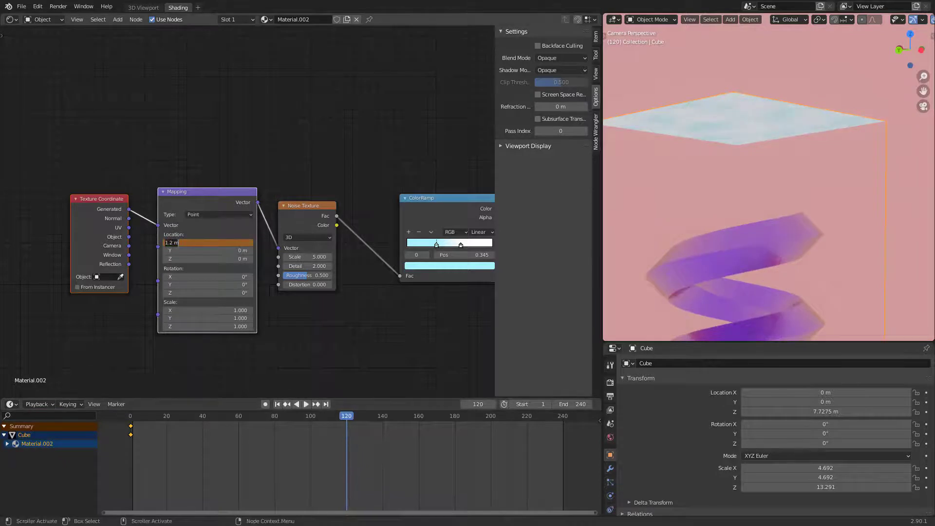
pyautogui.write('3')
pyautogui.press('Return')
pyautogui.press('i')
pyautogui.moveTo(357, 417); pyautogui.dragTo(563, 417)
pyautogui.write('0i')
# Play the animation and examine the cube's drifting noise texture together with the spiral and sphere through the camera view
pyautogui.moveTo(562, 417); pyautogui.dragTo(155, 413)
pyautogui.press('space')
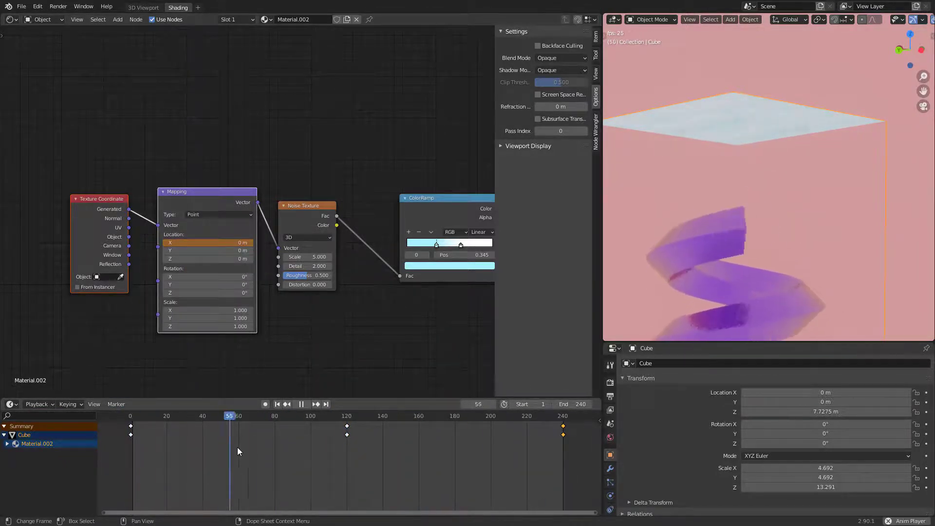
pyautogui.press('space')
pyautogui.press('KP_0')
pyautogui.hotkey('alt', 'a')
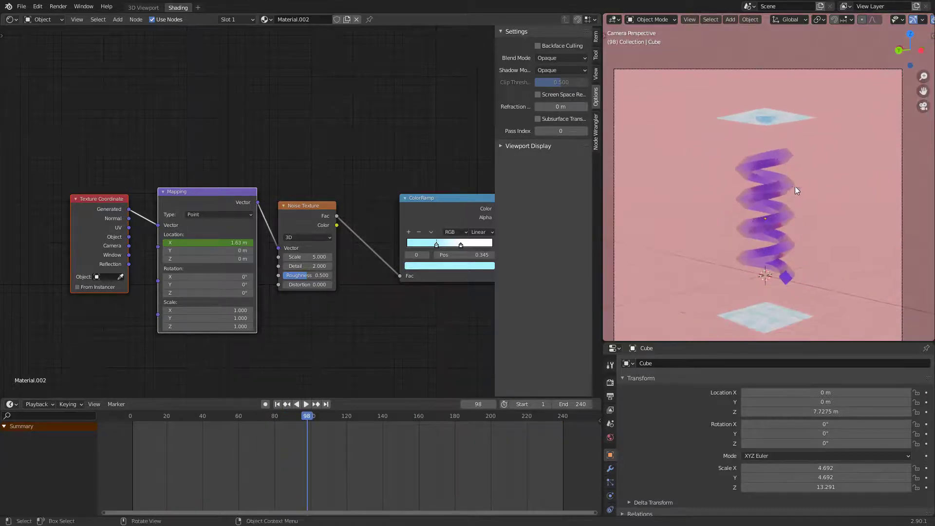
pyautogui.press('Home')
pyautogui.press('space')
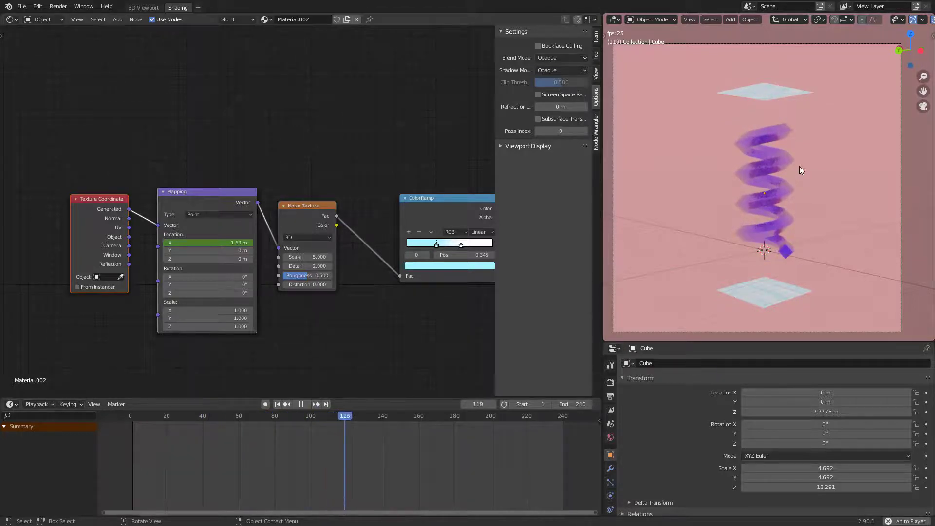
pyautogui.press('space')
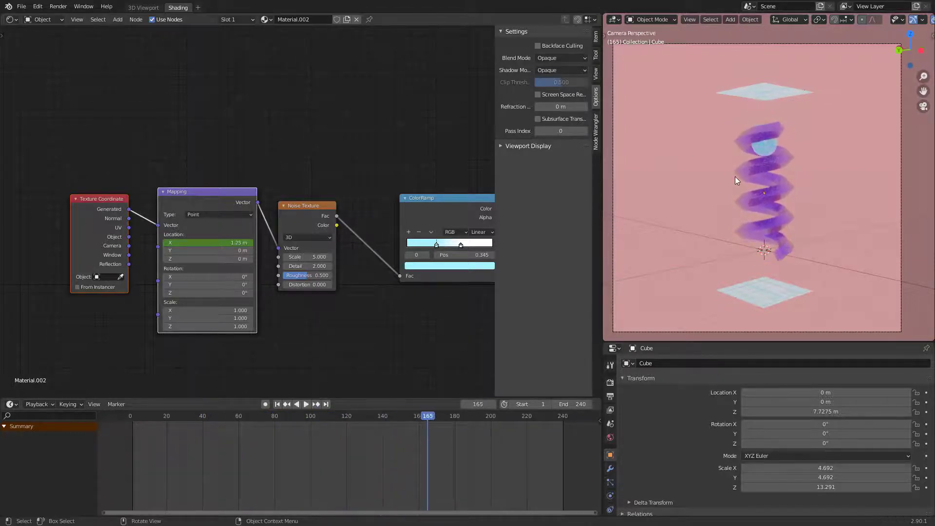
pyautogui.click(143, 7)
pyautogui.press('space')
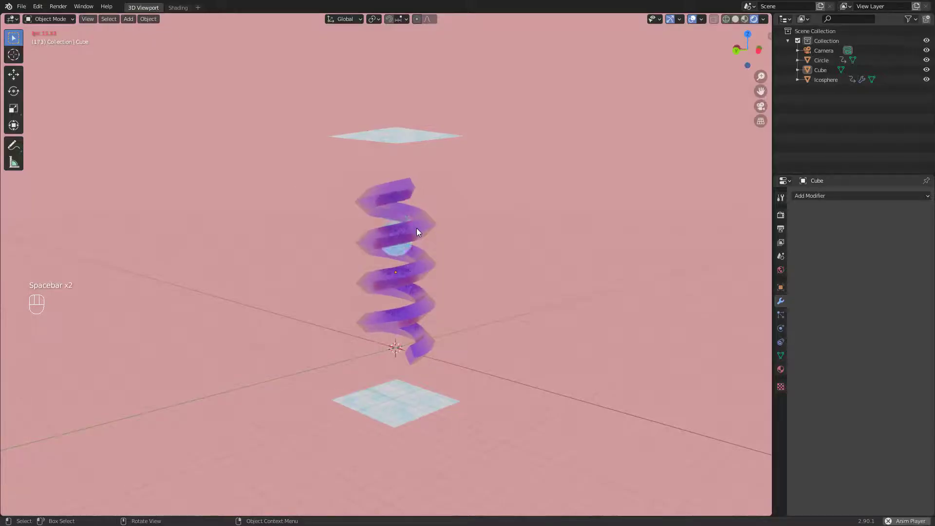
# Add a Plain Axes empty at the origin of the scene
pyautogui.scroll(4, 398, 268)
pyautogui.scroll(-6, 502, 284)
pyautogui.moveTo(458, 287); pyautogui.dragTo(367, 299, button='middle')
pyautogui.hotkey('shift', 'a')
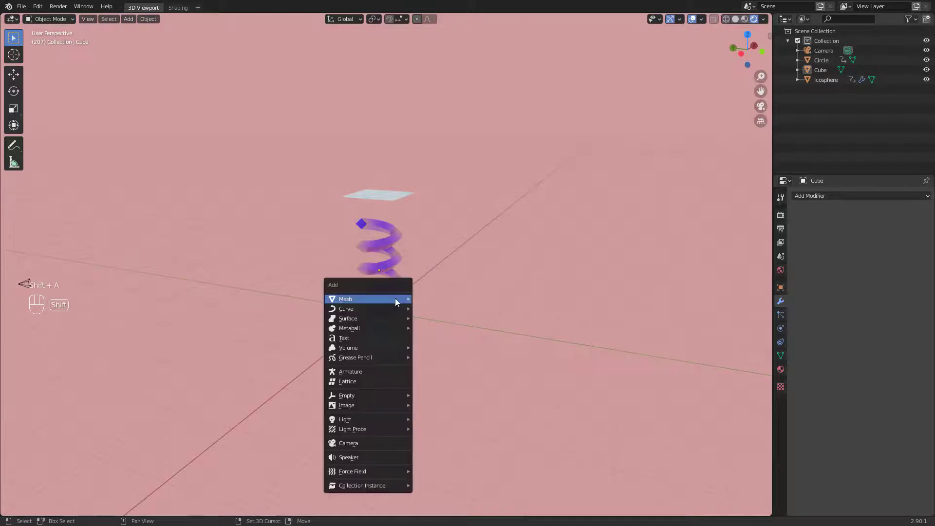
pyautogui.moveTo(395, 299)
pyautogui.moveTo(358, 395)
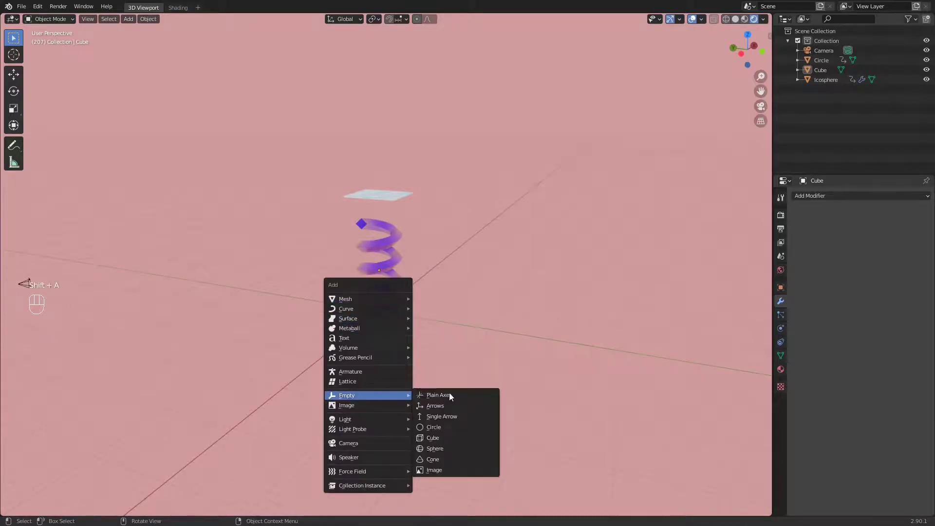
pyautogui.click(452, 396)
pyautogui.moveTo(378, 322); pyautogui.dragTo(461, 370, button='middle')
pyautogui.click(422, 212)
pyautogui.keyDown('shift'); pyautogui.click(422, 212); pyautogui.keyUp('shift')
pyautogui.keyDown('shift'); pyautogui.click(423, 211); pyautogui.keyUp('shift')
pyautogui.click(428, 222)
pyautogui.keyDown('shift'); pyautogui.click(401, 375); pyautogui.keyUp('shift')
pyautogui.keyDown('shift'); pyautogui.click(400, 375); pyautogui.keyUp('shift')
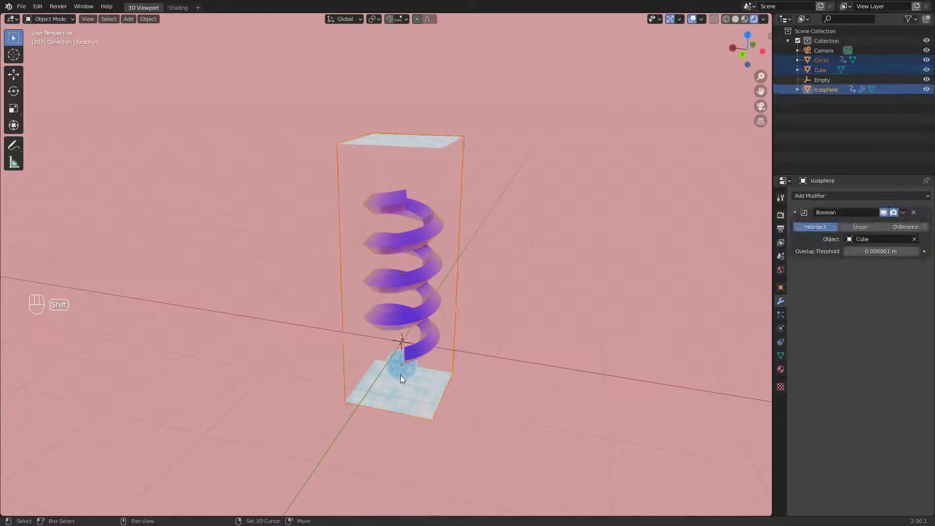
pyautogui.keyDown('shift'); pyautogui.click(401, 375); pyautogui.keyUp('shift')
pyautogui.hotkey('alt', 'a')
pyautogui.click(440, 224)
pyautogui.click(433, 223)
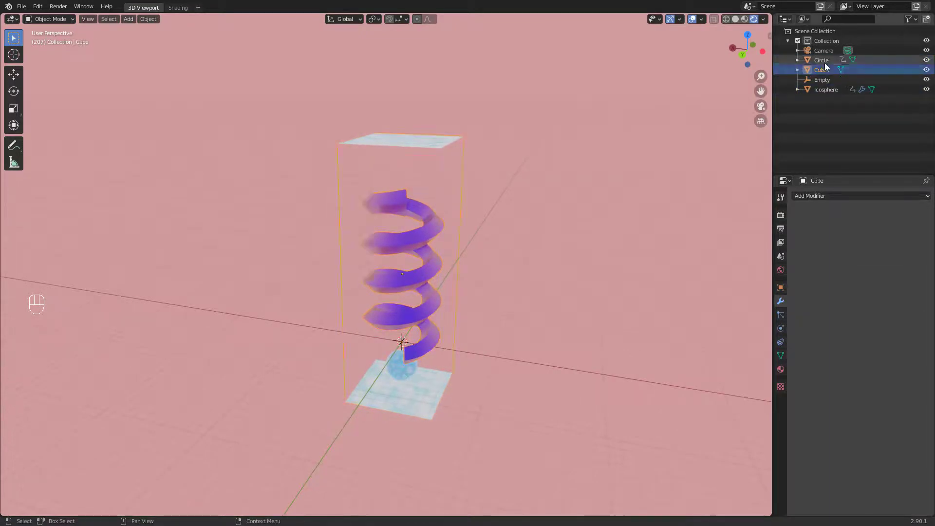
pyautogui.click(831, 90)
# Parent the circle spiral, the cube and the icosphere to the empty using the Object option
pyautogui.click(829, 60)
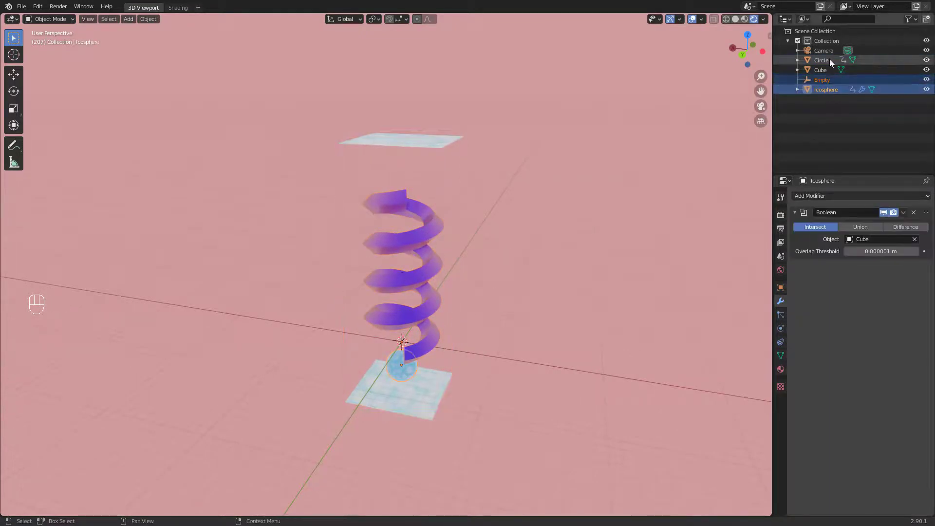
pyautogui.keyDown('ctrl'); pyautogui.click(823, 68); pyautogui.keyUp('ctrl')
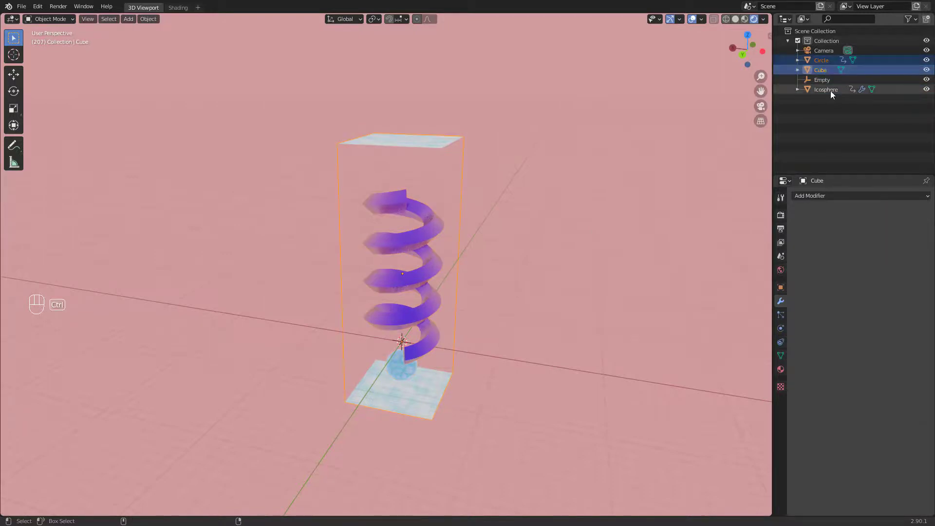
pyautogui.keyDown('ctrl'); pyautogui.click(831, 90); pyautogui.keyUp('ctrl')
pyautogui.keyDown('ctrl'); pyautogui.click(823, 80); pyautogui.keyUp('ctrl')
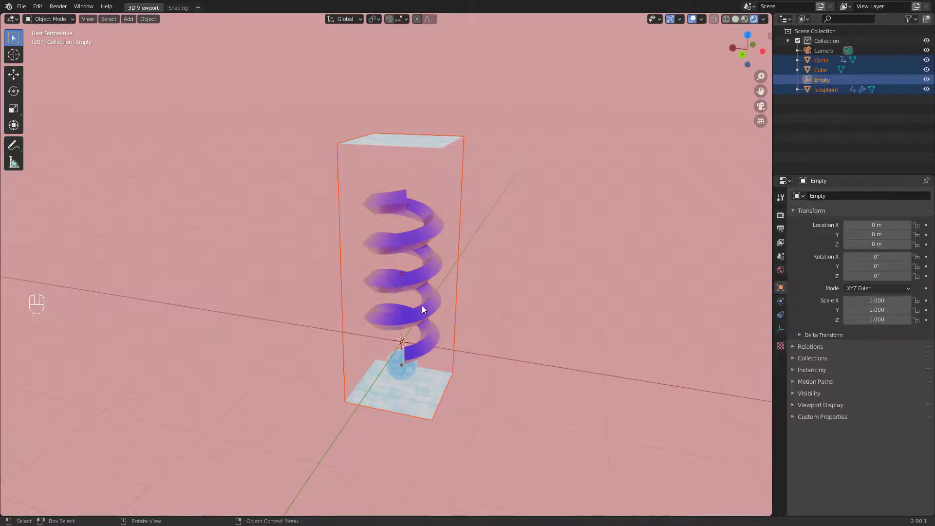
pyautogui.hotkey('ctrl', 'p')
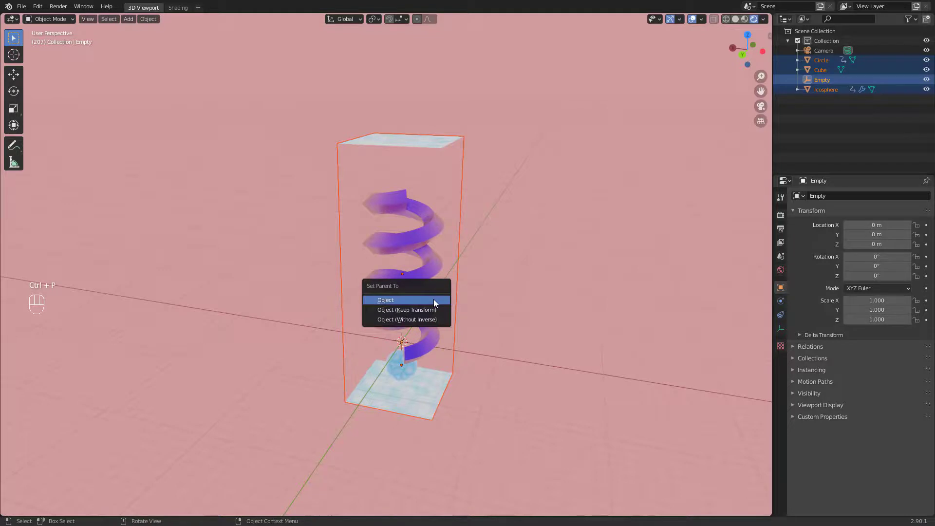
pyautogui.click(434, 299)
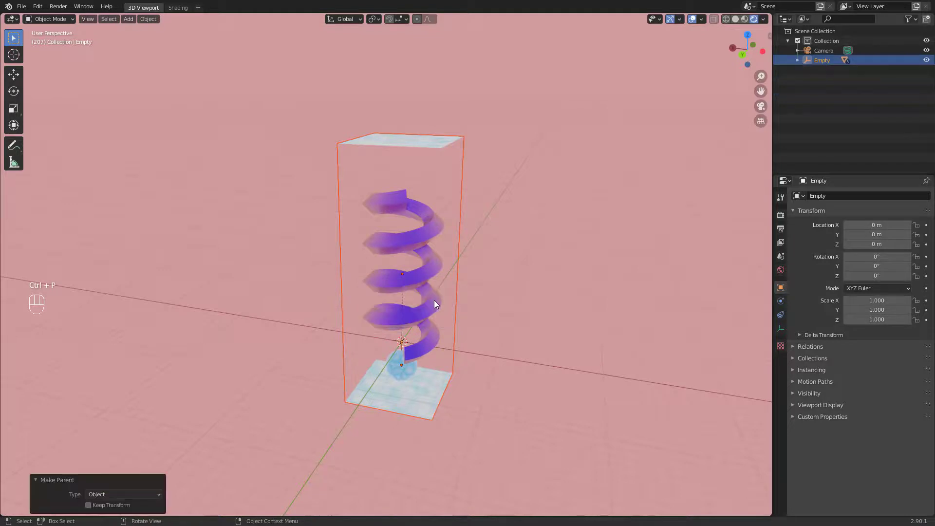
# Try rotating the empty with its parented objects in the perspective view and undo the rotation
pyautogui.click(581, 180)
pyautogui.click(409, 342)
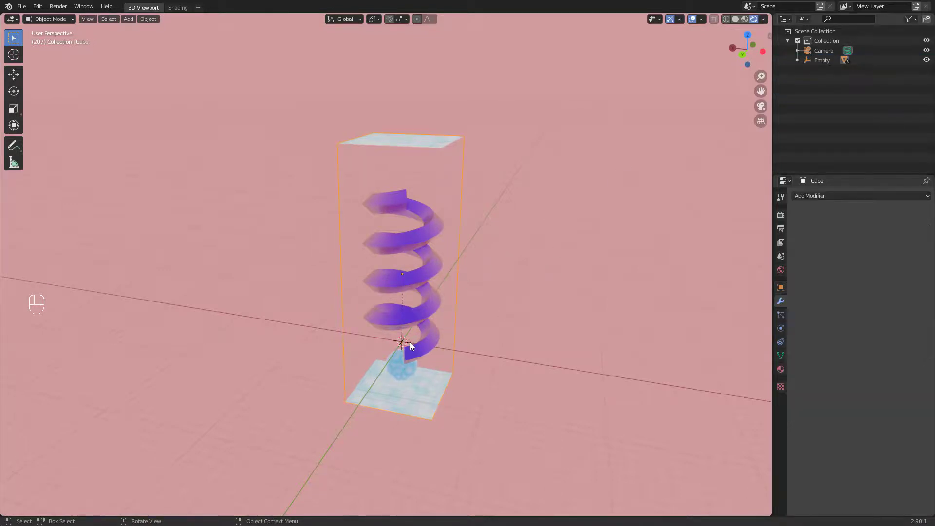
pyautogui.press('r')
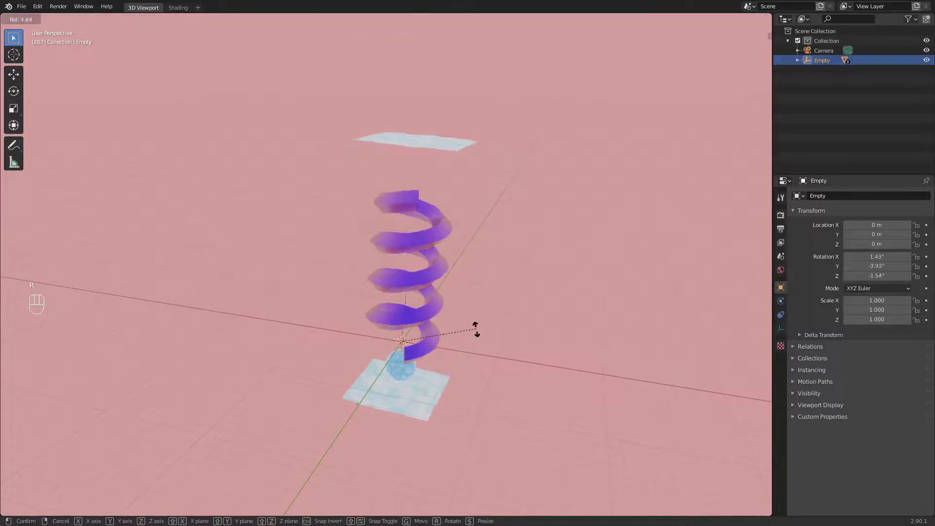
pyautogui.click(460, 329)
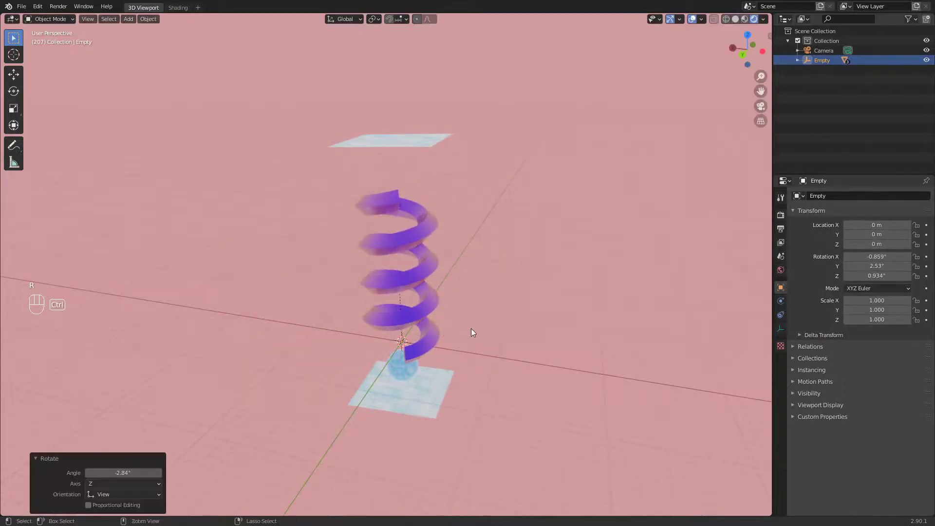
pyautogui.hotkey('ctrl', 'z')
# Tilt the whole assembly by rotating the empty about 12° and check it in the camera view
pyautogui.click(408, 341)
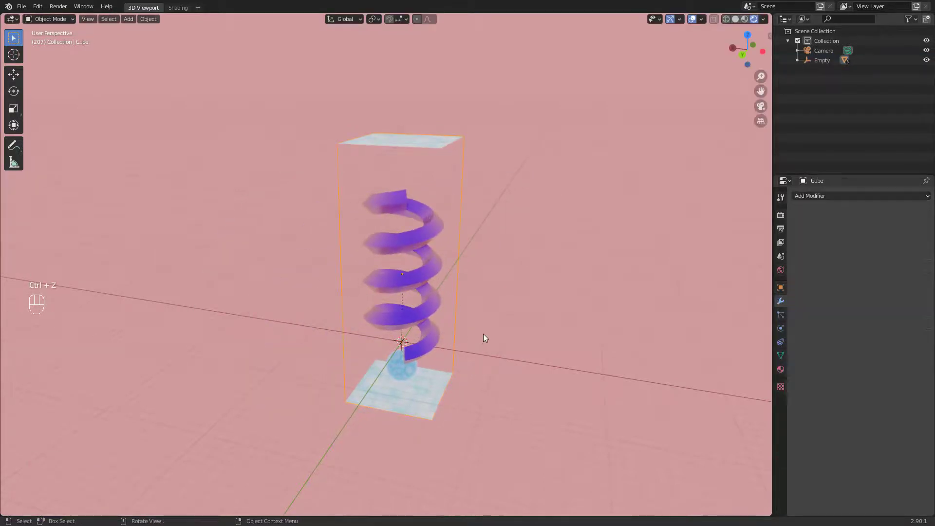
pyautogui.moveTo(484, 338); pyautogui.dragTo(433, 328, button='middle')
pyautogui.click(394, 344)
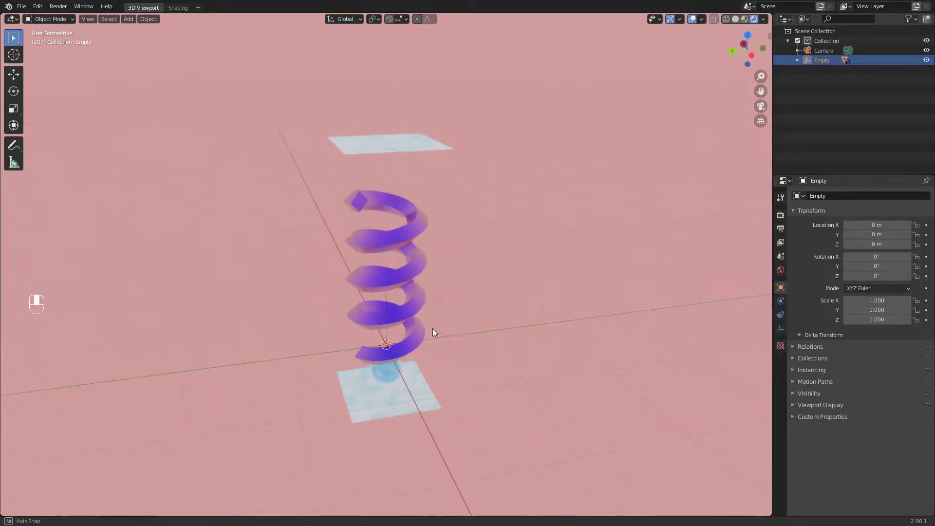
pyautogui.press('r')
pyautogui.click(468, 325)
pyautogui.press('KP_1')
pyautogui.press('KP_0')
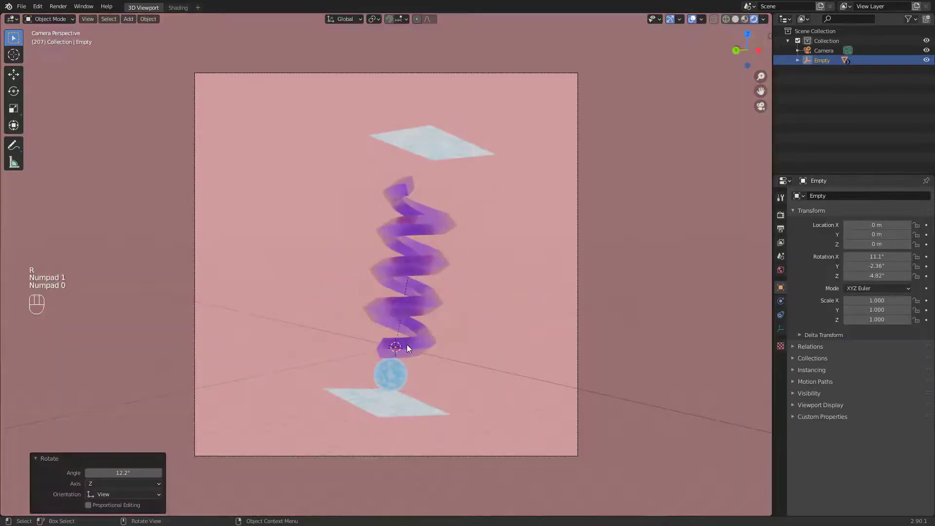
# Rotate the empty about 7.5° further in the camera view and move it to recentre the tilted assembly in the frame
pyautogui.click(396, 340)
pyautogui.press('KP_1')
pyautogui.click(370, 325)
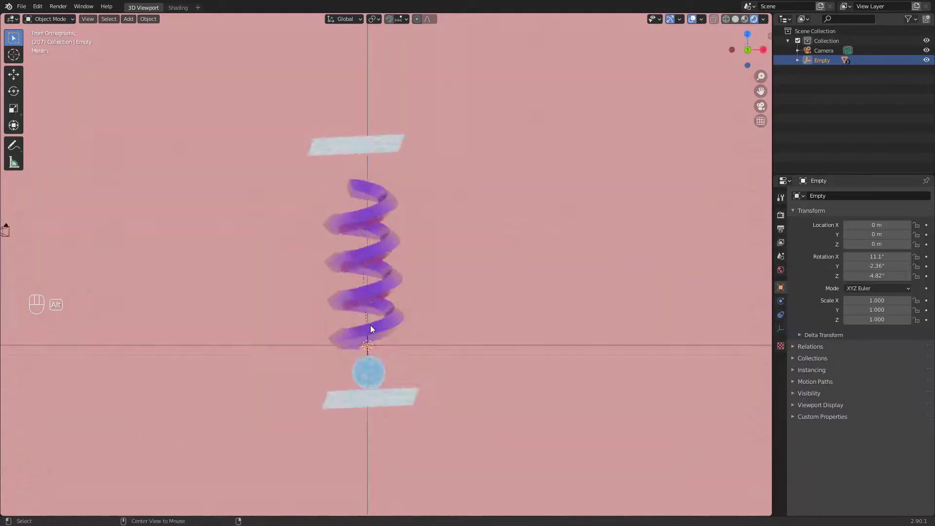
pyautogui.press('KP_0')
pyautogui.press('r')
pyautogui.click(472, 320)
pyautogui.press('g')
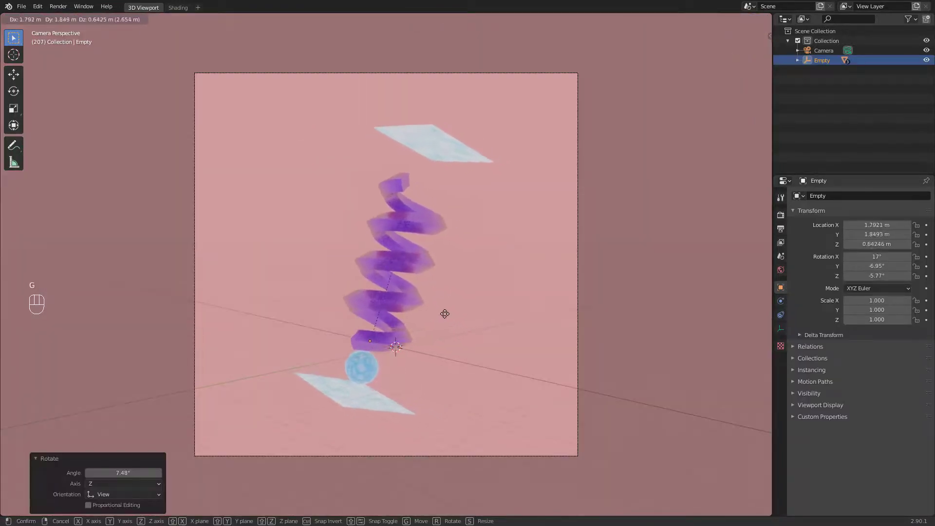
pyautogui.click(442, 314)
# Change the last ColorRamp stop in the icosphere's material to a pale cyan and check the sphere up close
pyautogui.click(362, 370)
pyautogui.click(176, 10)
pyautogui.click(736, 266)
pyautogui.moveTo(431, 197); pyautogui.dragTo(362, 213, button='middle')
pyautogui.scroll(1, 365, 214)
pyautogui.click(437, 244)
pyautogui.click(414, 266)
pyautogui.moveTo(386, 167)
pyautogui.mouseDown()
pyautogui.moveTo(405, 159)
pyautogui.moveTo(392, 158)
pyautogui.mouseUp()
pyautogui.scroll(4, 747, 302)
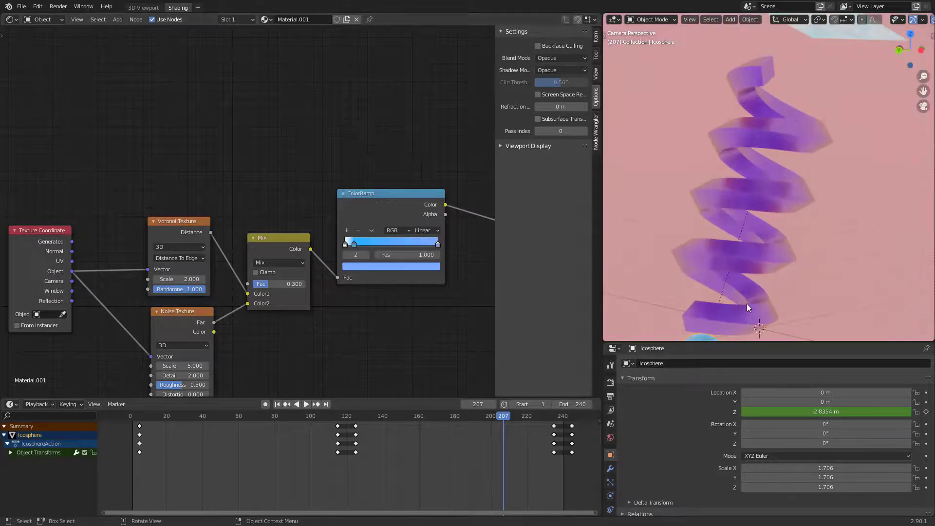
pyautogui.hotkey('alt', 'a')
pyautogui.keyDown('shift'); pyautogui.moveTo(746, 303); pyautogui.dragTo(727, 204, button='middle'); pyautogui.keyUp('shift')
pyautogui.scroll(11, 686, 256)
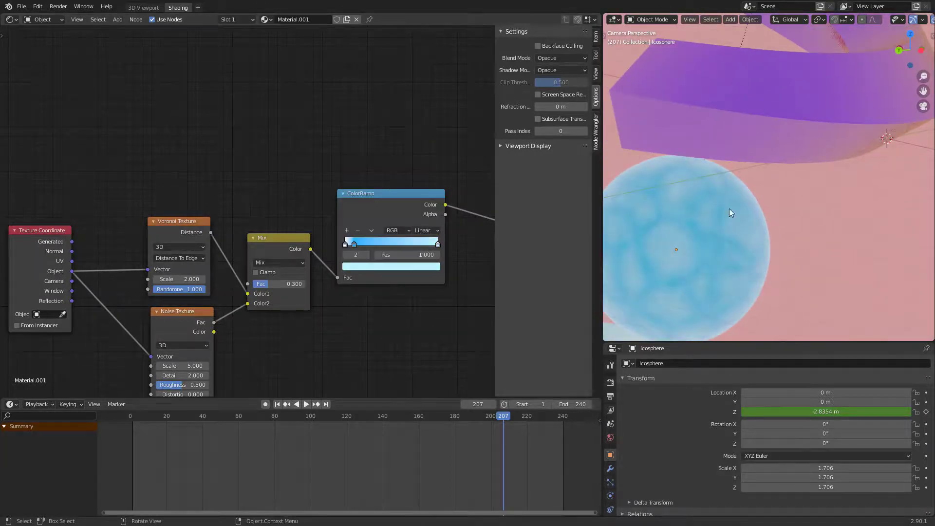
# Set the lower Background node's colour in the world shader to a bright pink
pyautogui.scroll(-8, 729, 208)
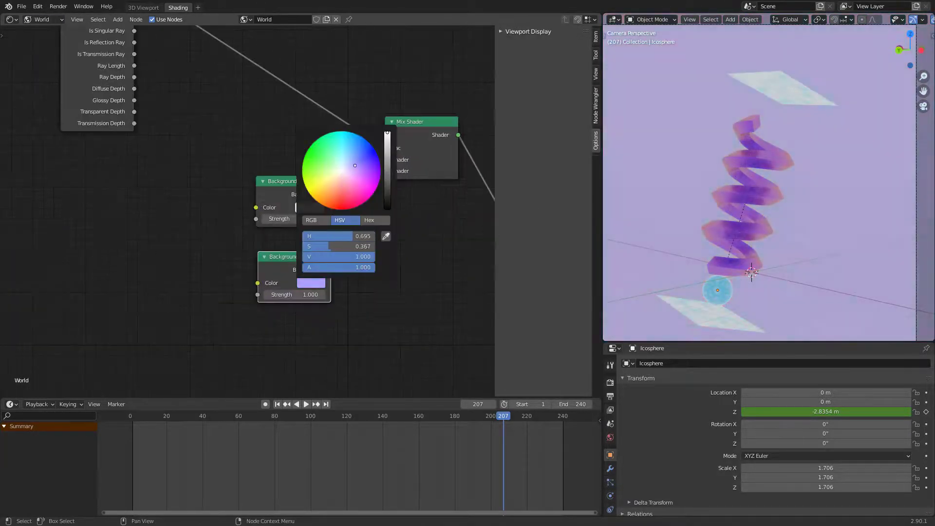
pyautogui.scroll(-3, 729, 213)
pyautogui.click(310, 207)
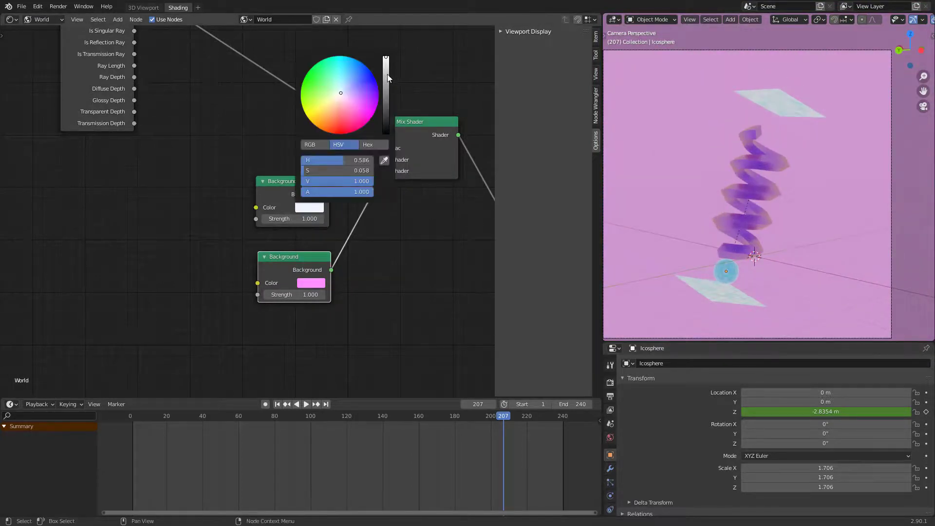
pyautogui.scroll(-2, 698, 239)
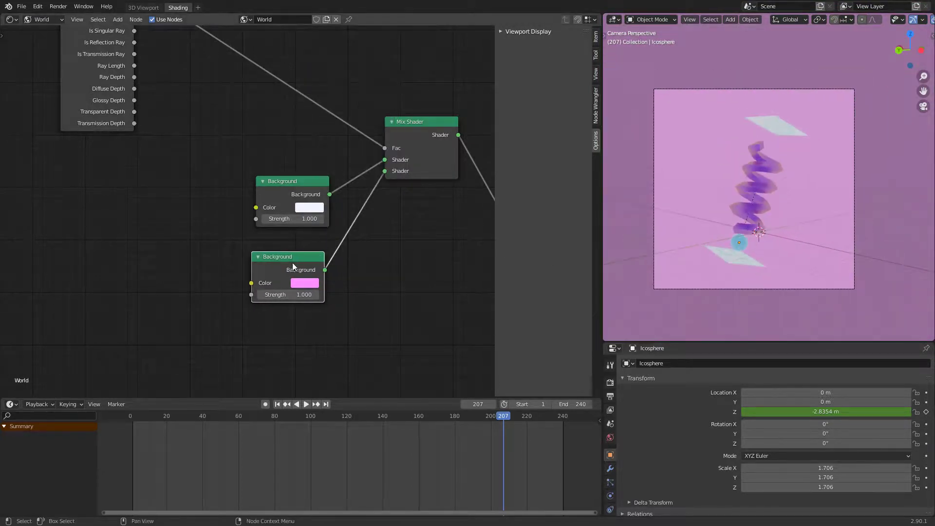
pyautogui.moveTo(293, 262); pyautogui.dragTo(298, 261)
# Add a Gradient Texture node to the world shader and connect its Color output to the lower Background node's Color
pyautogui.moveTo(405, 283); pyautogui.dragTo(451, 276, button='middle')
pyautogui.hotkey('shift', 'a')
pyautogui.click(451, 276)
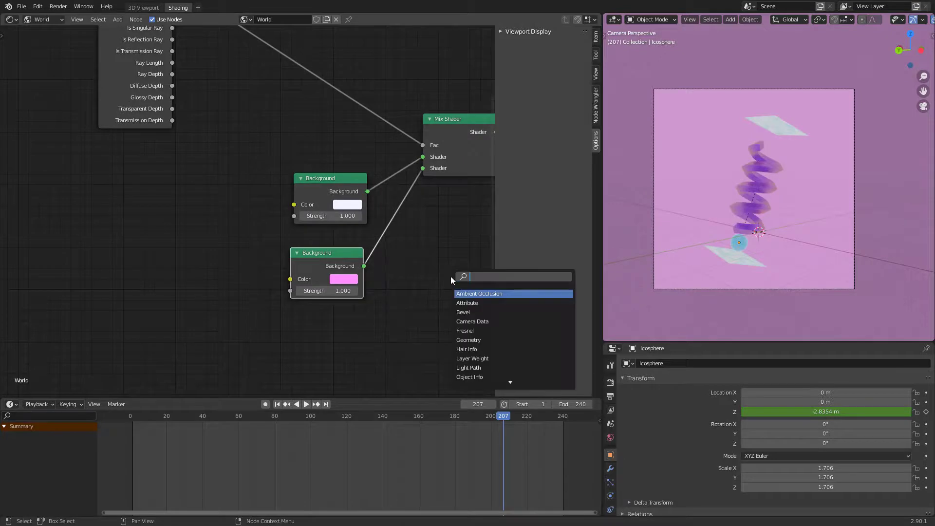
pyautogui.write('gra')
pyautogui.click(523, 295)
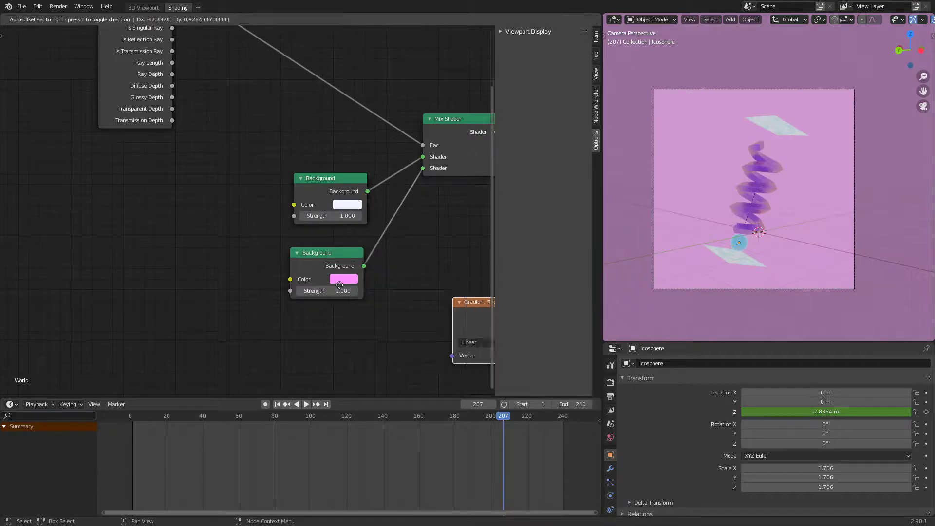
pyautogui.click(221, 277)
pyautogui.moveTo(290, 280); pyautogui.dragTo(290, 279)
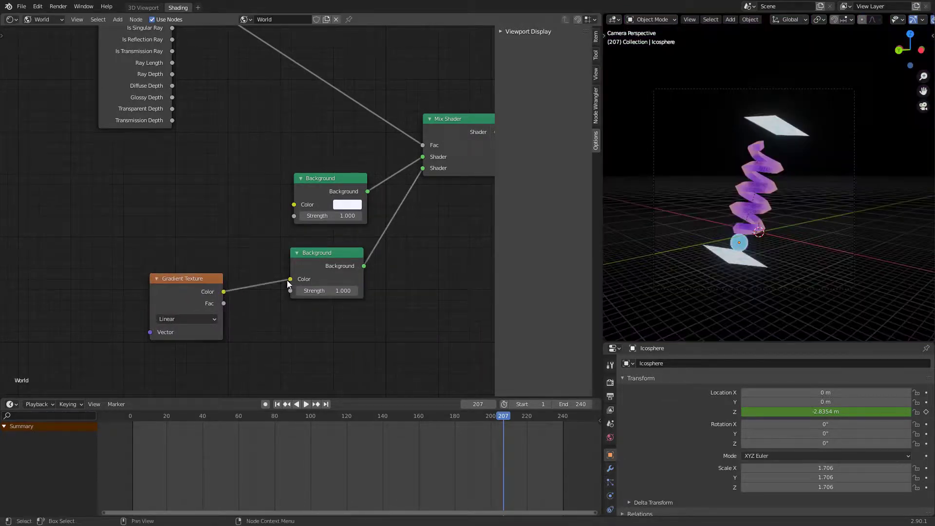
# Add Texture Coordinate and Mapping nodes in front of the Gradient Texture and set the Mapping's Y rotation to 90°
pyautogui.scroll(-6, 735, 261)
pyautogui.scroll(2, 755, 257)
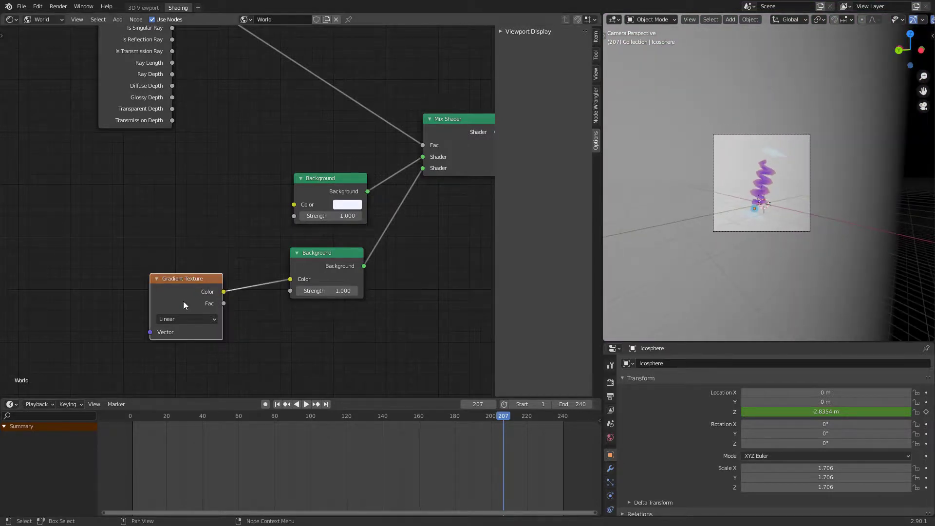
pyautogui.hotkey('ctrl', 't')
pyautogui.moveTo(220, 262); pyautogui.dragTo(403, 216, button='middle')
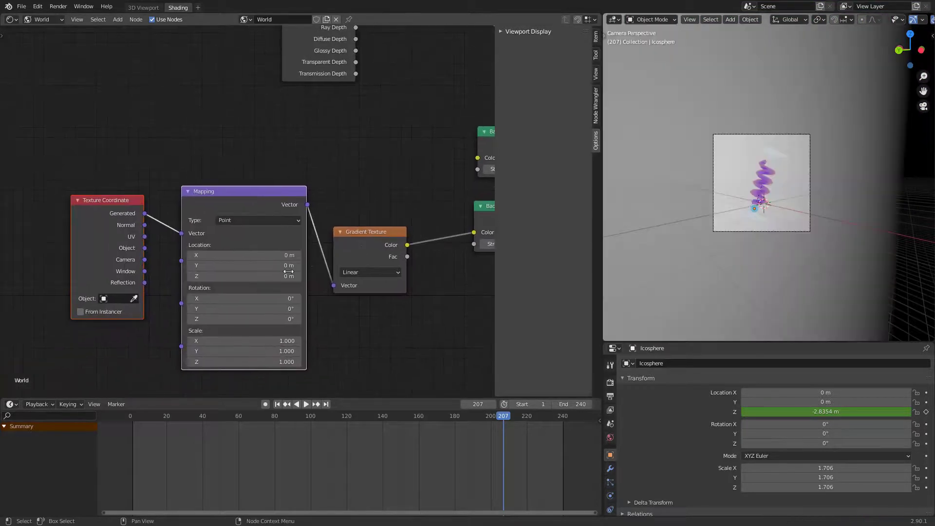
pyautogui.moveTo(234, 310); pyautogui.dragTo(251, 311)
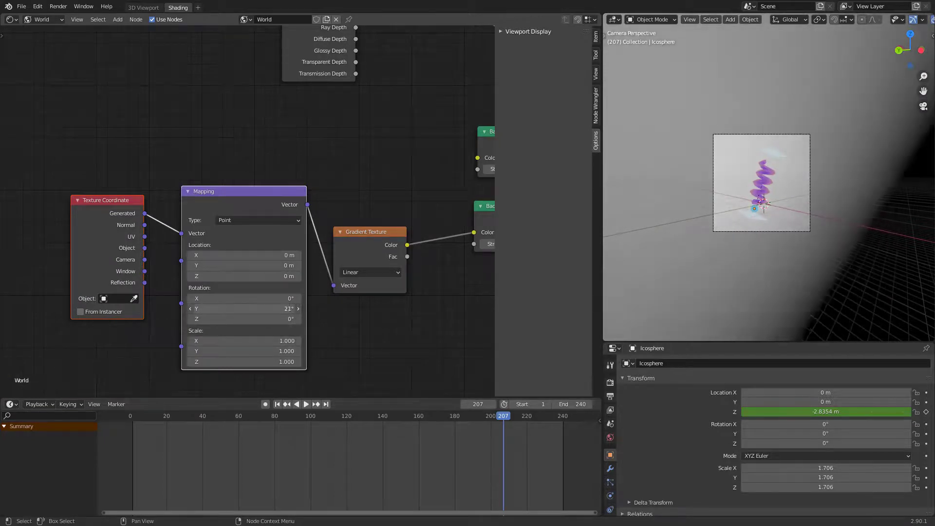
pyautogui.write('0')
pyautogui.press('Return')
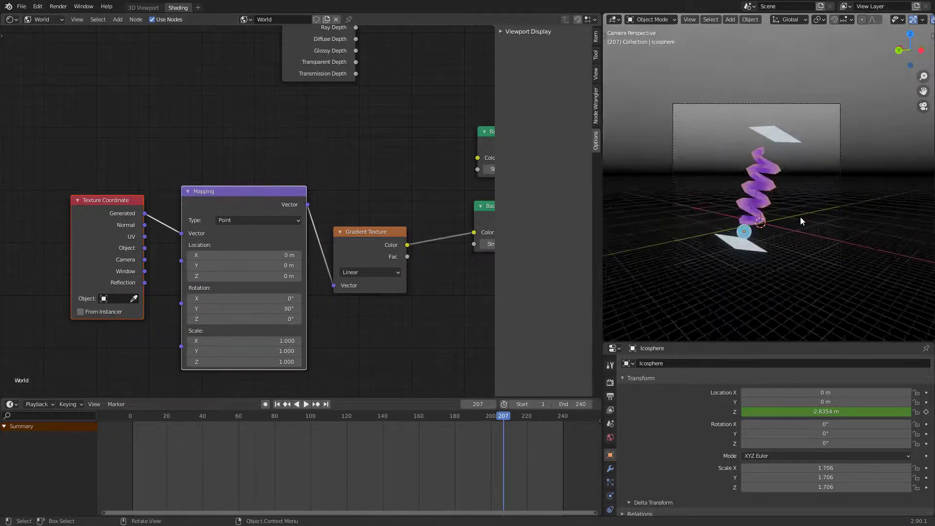
# Set the Mapping node's X location to 0.4 m to shift the world gradient, keeping the Z location at 0 m
pyautogui.moveTo(248, 276); pyautogui.dragTo(282, 276)
pyautogui.moveTo(249, 255); pyautogui.dragTo(302, 257)
pyautogui.press('BackSpace')
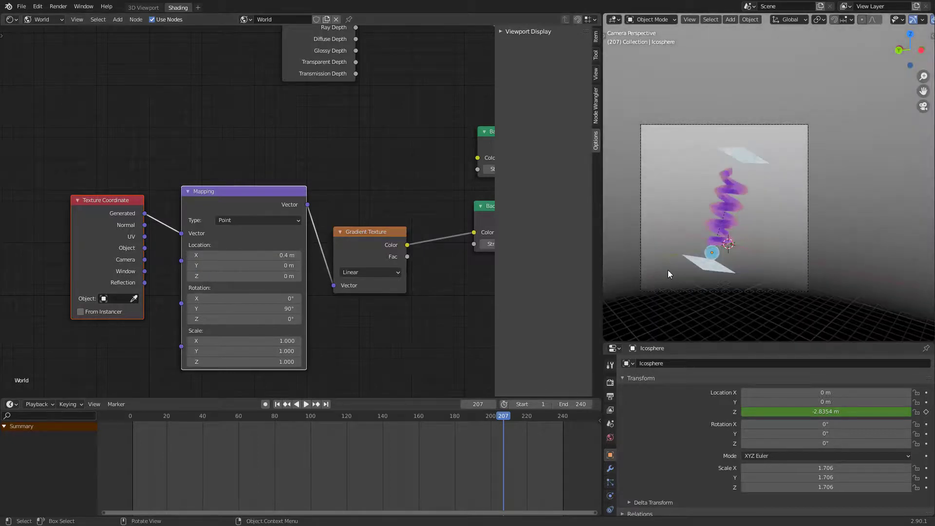
# Move the gradient nodes away from the Background nodes and insert a ColorRamp between the Gradient Texture and the lower Background node
pyautogui.scroll(-4, 344, 292)
pyautogui.moveTo(487, 314); pyautogui.dragTo(418, 293, button='middle')
pyautogui.keyDown('shift'); pyautogui.moveTo(348, 217); pyautogui.dragTo(302, 282); pyautogui.keyUp('shift')
pyautogui.press('g')
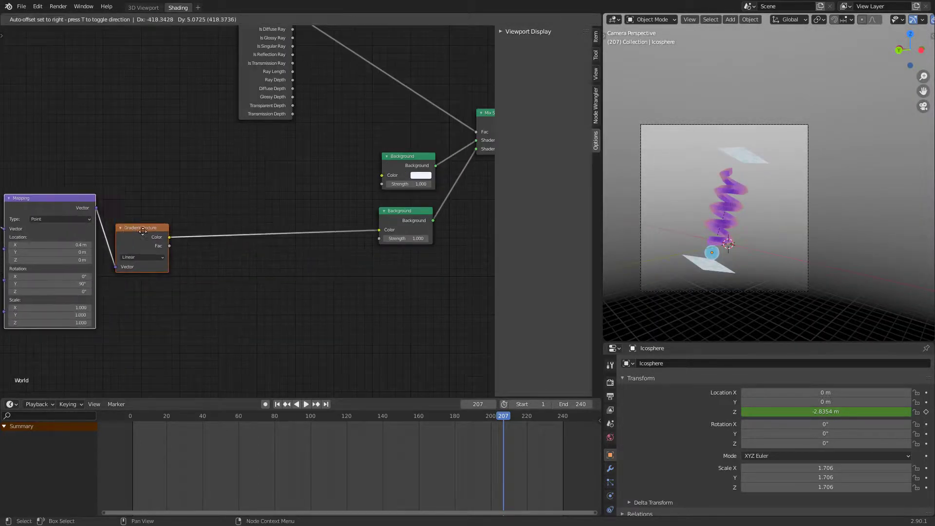
pyautogui.click(141, 281)
pyautogui.hotkey('shift', 'a')
pyautogui.click(284, 270)
pyautogui.write('colo')
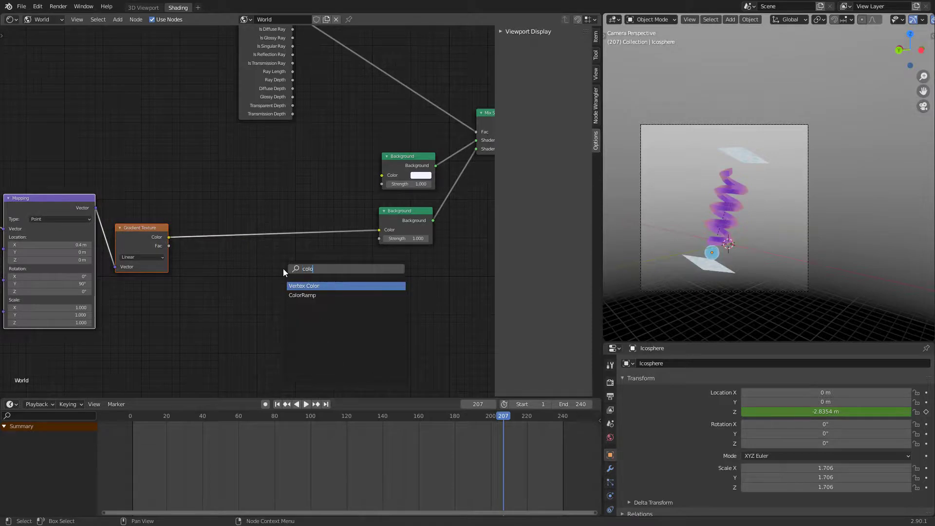
pyautogui.click(323, 296)
pyautogui.click(273, 236)
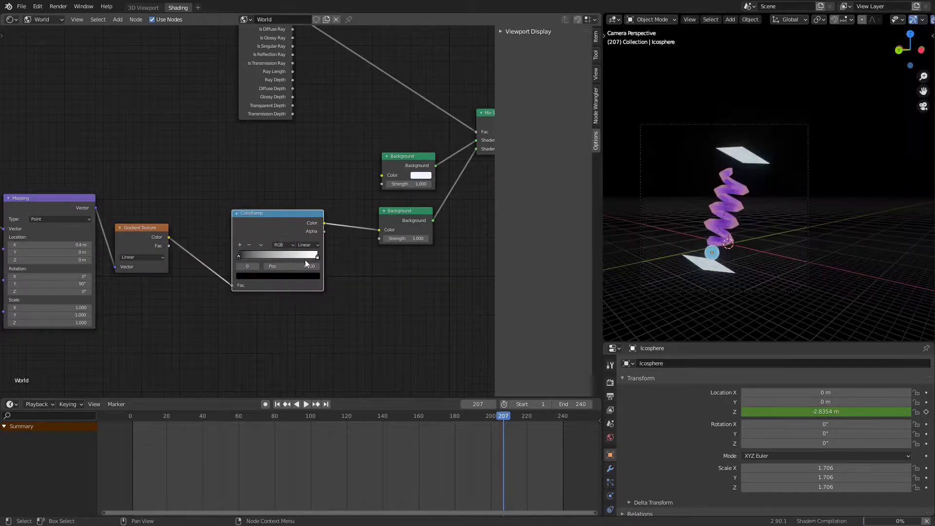
# Colour the world ColorRamp's last stop light purple and its first stop pale yellow-orange
pyautogui.scroll(2, 312, 261)
pyautogui.click(329, 264)
pyautogui.click(292, 288)
pyautogui.moveTo(272, 190); pyautogui.dragTo(280, 190)
pyautogui.click(236, 265)
pyautogui.click(270, 287)
pyautogui.moveTo(312, 222); pyautogui.dragTo(311, 158)
pyautogui.moveTo(270, 194)
pyautogui.mouseDown()
pyautogui.moveTo(255, 214)
pyautogui.moveTo(260, 202)
pyautogui.mouseUp()
pyautogui.scroll(3, 791, 220)
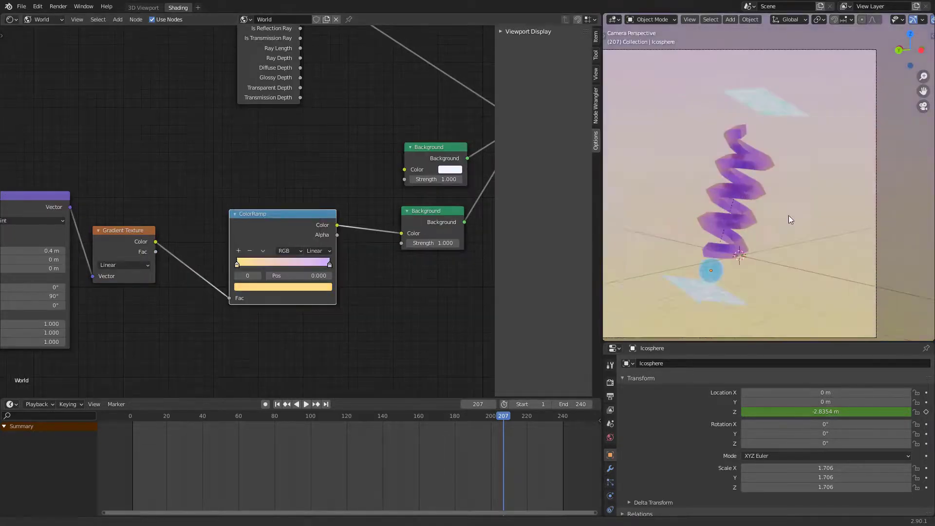
# Play the animation from the start of the timeline to check the loop against the gradient background
pyautogui.scroll(-1, 791, 219)
pyautogui.moveTo(508, 429); pyautogui.dragTo(137, 430)
pyautogui.press('space')
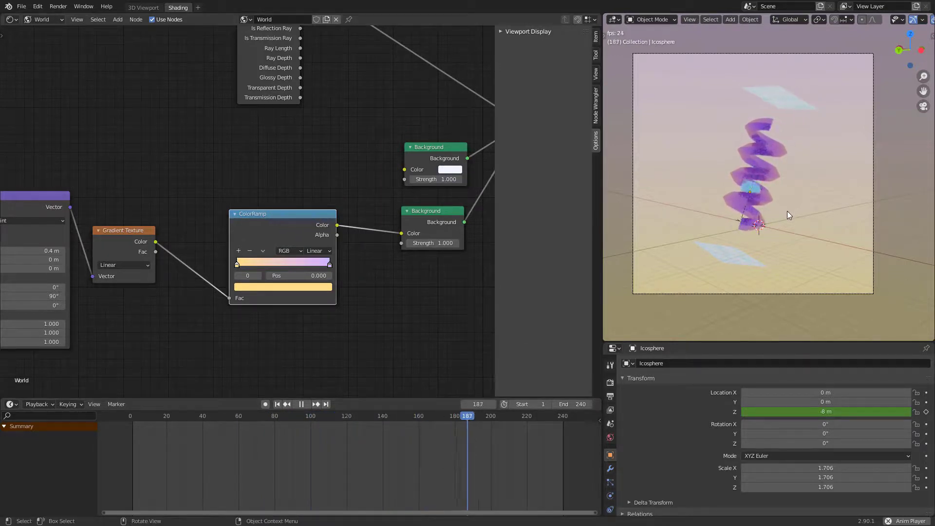
pyautogui.press('space')
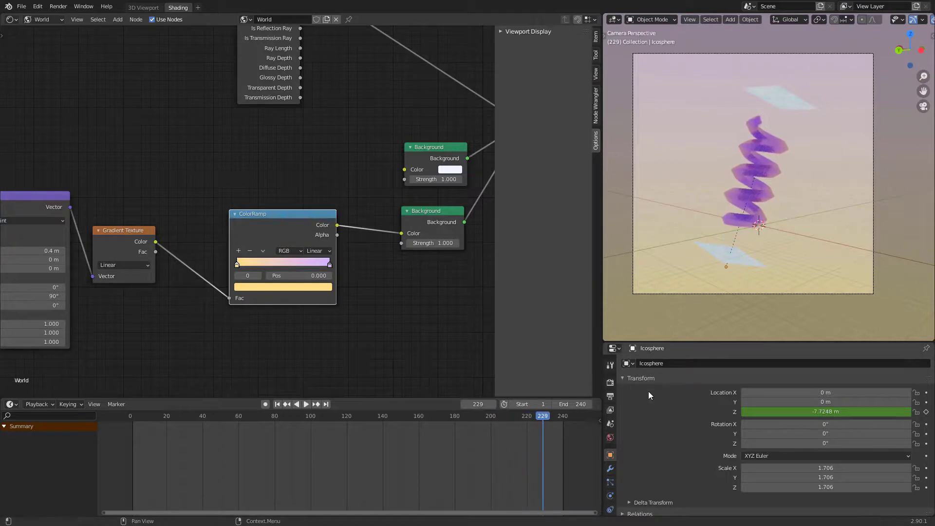
# Check the render settings in the 3D Viewport workspace and set the output file format to FFmpeg video
pyautogui.click(610, 383)
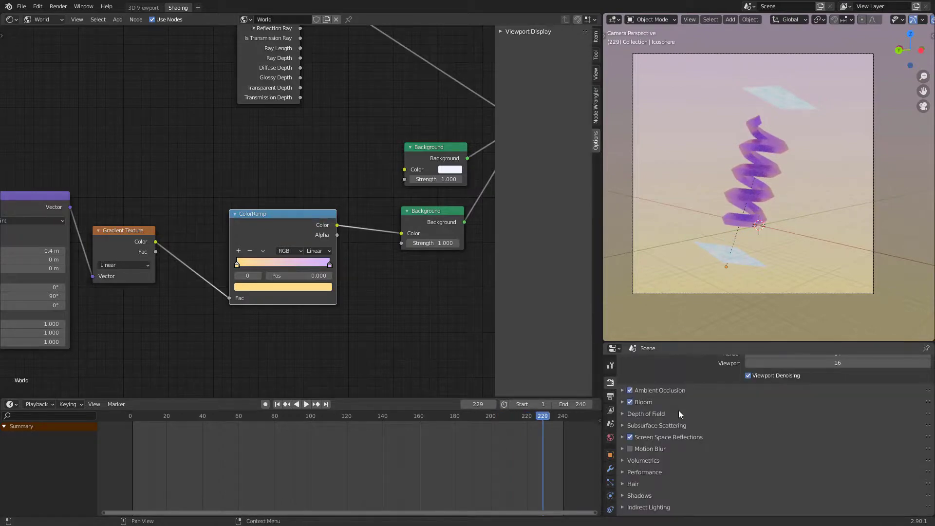
pyautogui.click(146, 8)
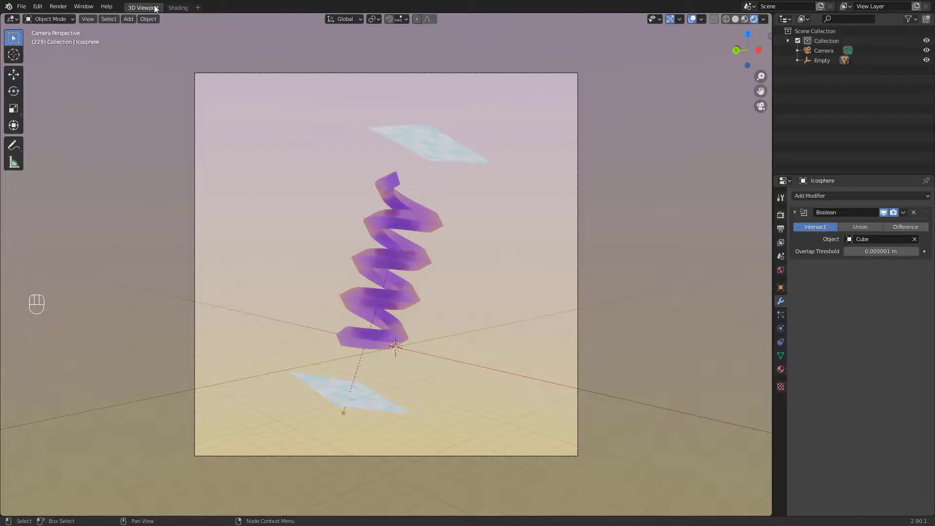
pyautogui.click(781, 216)
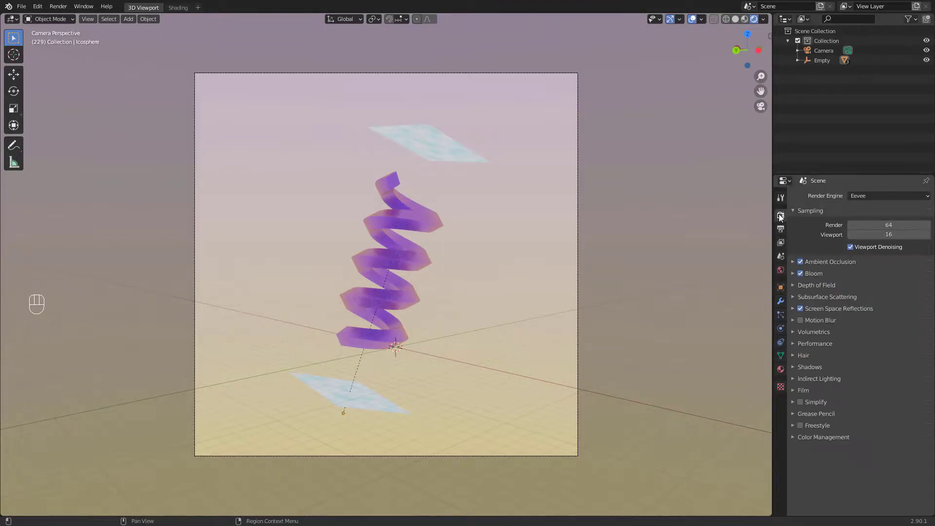
pyautogui.click(782, 230)
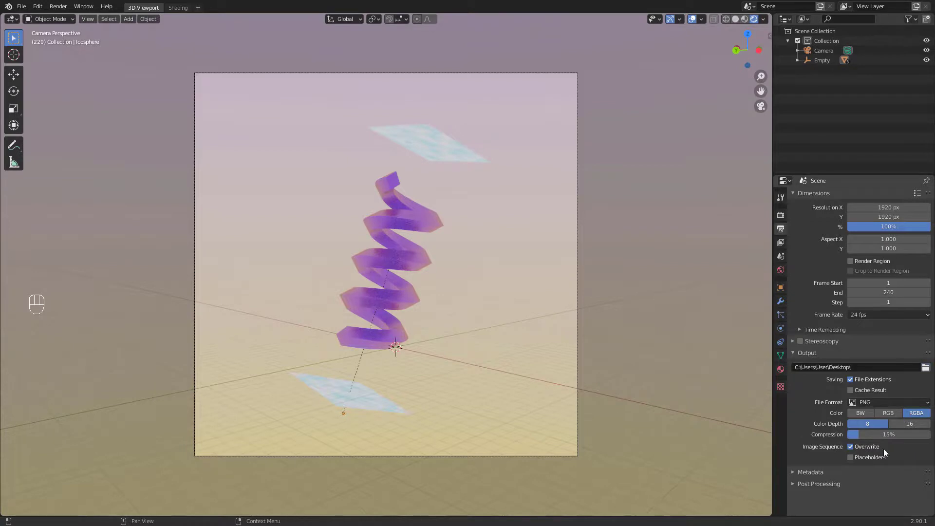
pyautogui.click(883, 405)
pyautogui.click(904, 456)
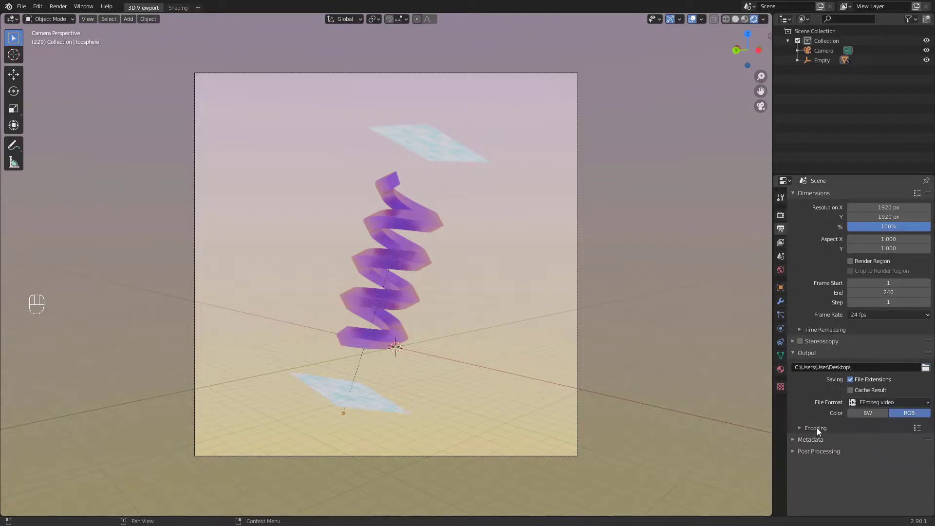
# Set the video encoding to an MPEG-4 container with Perceptually lossless output quality
pyautogui.click(817, 427)
pyautogui.scroll(-3, 818, 421)
pyautogui.click(875, 384)
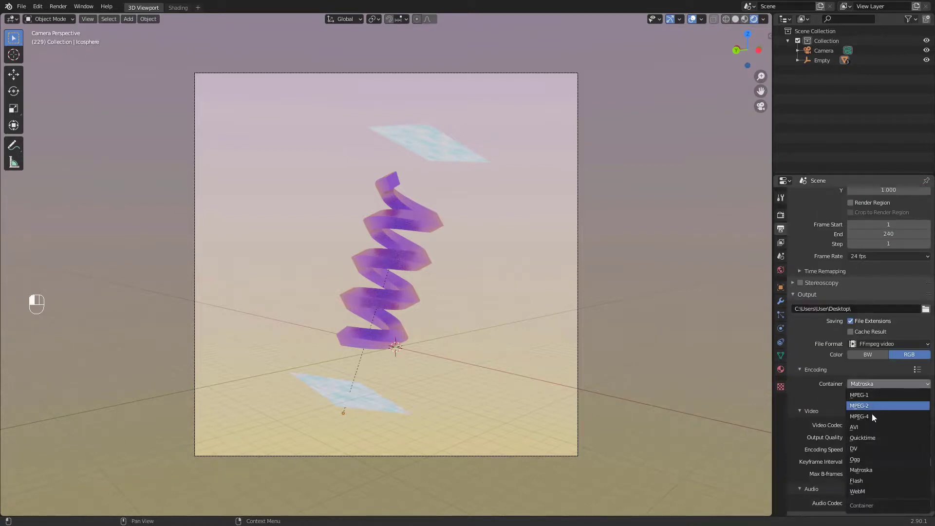
pyautogui.click(871, 415)
pyautogui.click(881, 437)
pyautogui.click(885, 416)
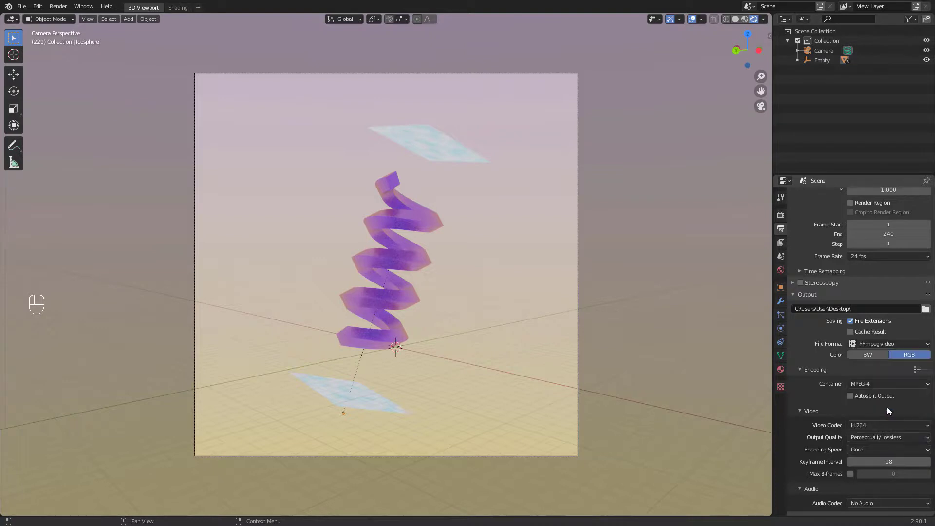
# Render the full animation and fit the whole frame in the render view
pyautogui.scroll(-1, 820, 431)
pyautogui.scroll(1, 830, 384)
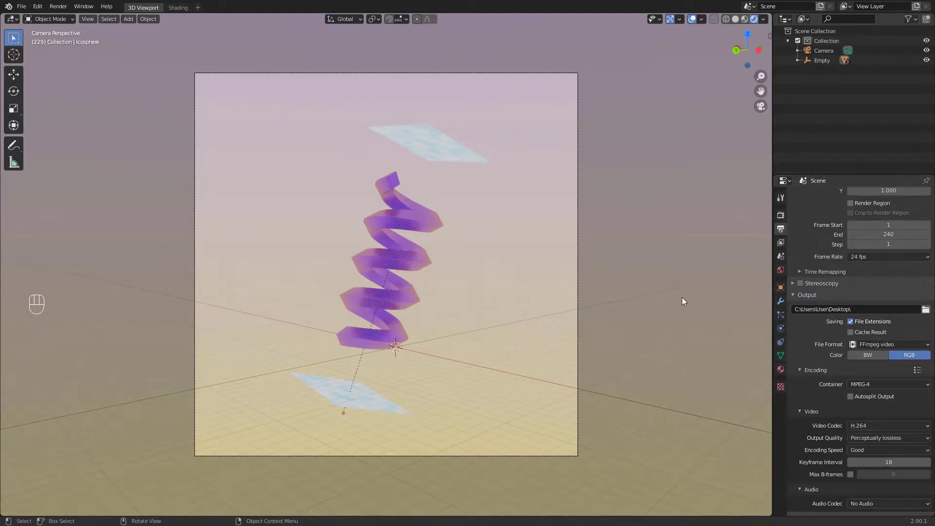
pyautogui.hotkey('ctrl', 'F12')
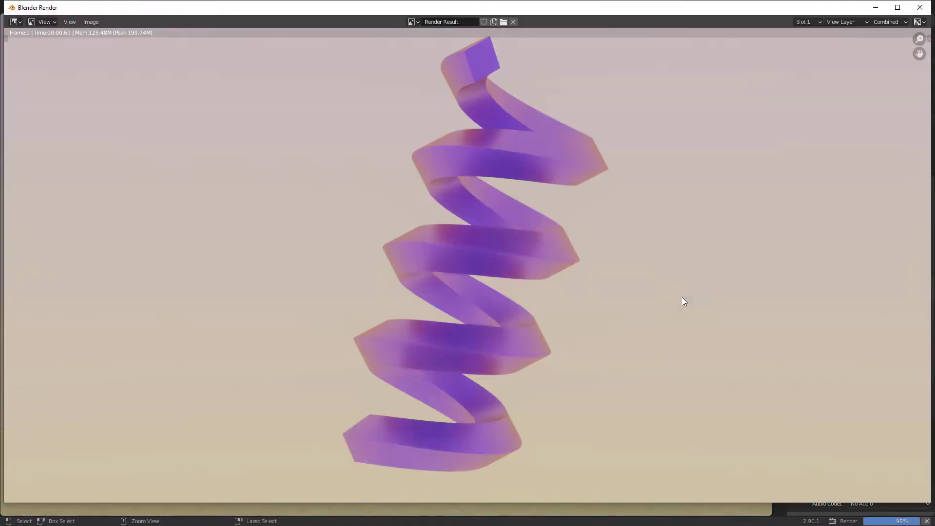
pyautogui.scroll(-3, 512, 253)
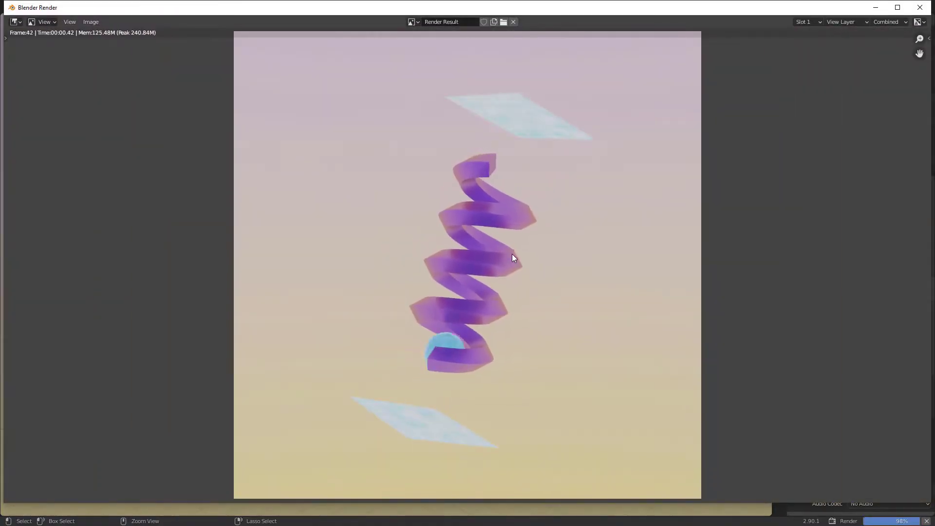